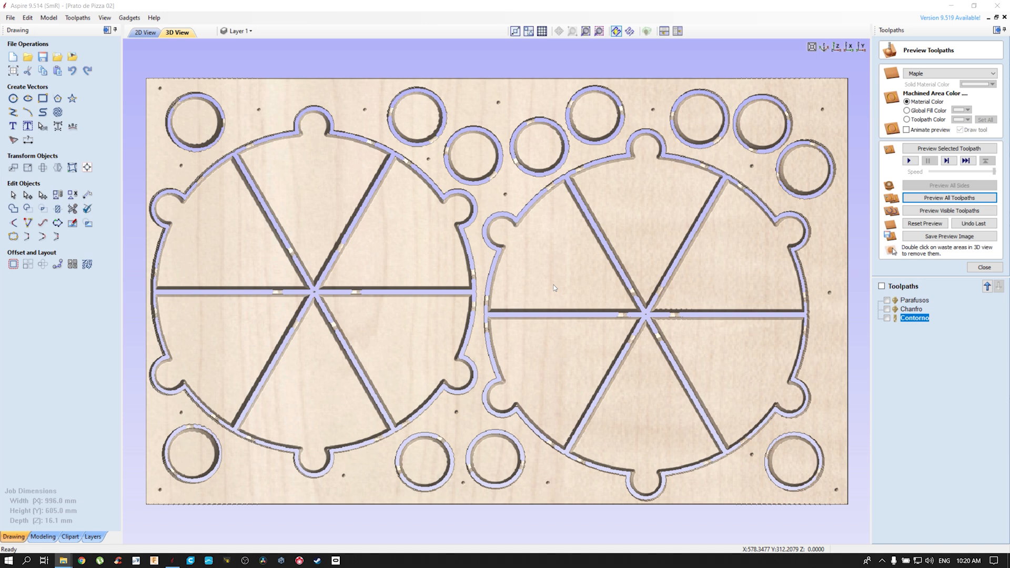
pyautogui.scroll(-2, 554, 288)
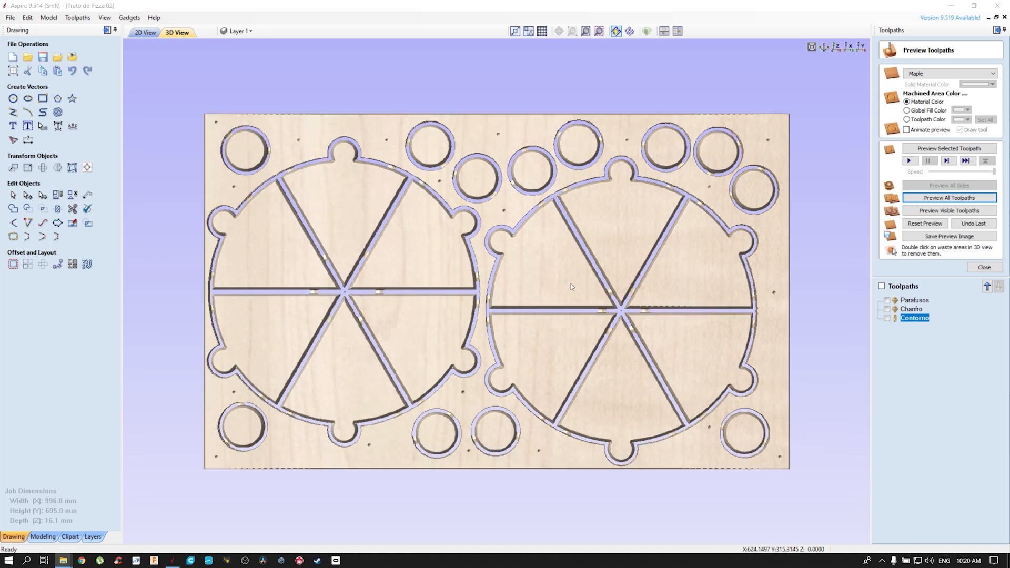
pyautogui.moveTo(518, 262); pyautogui.dragTo(513, 260, button='middle')
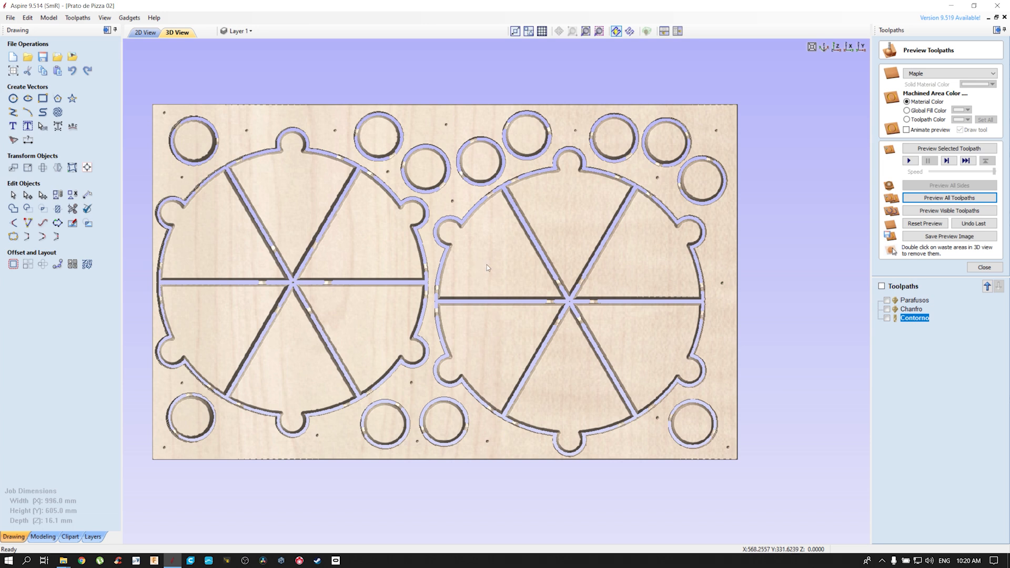
pyautogui.moveTo(455, 260); pyautogui.dragTo(532, 260, button='middle')
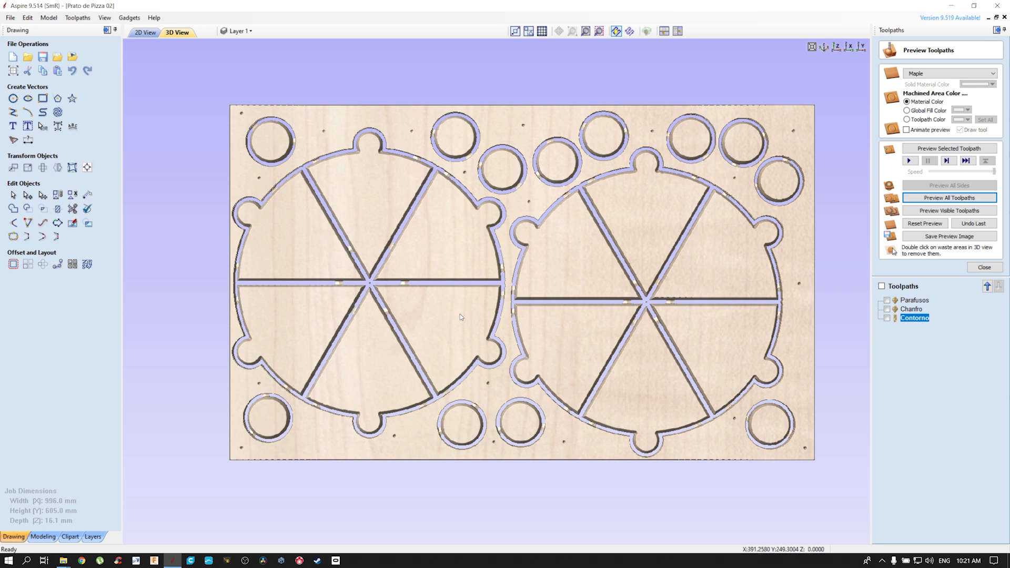
# Create a new single-sided job, keeping the 996 x 605 mm size and 16.1 mm thickness
pyautogui.click(12, 21)
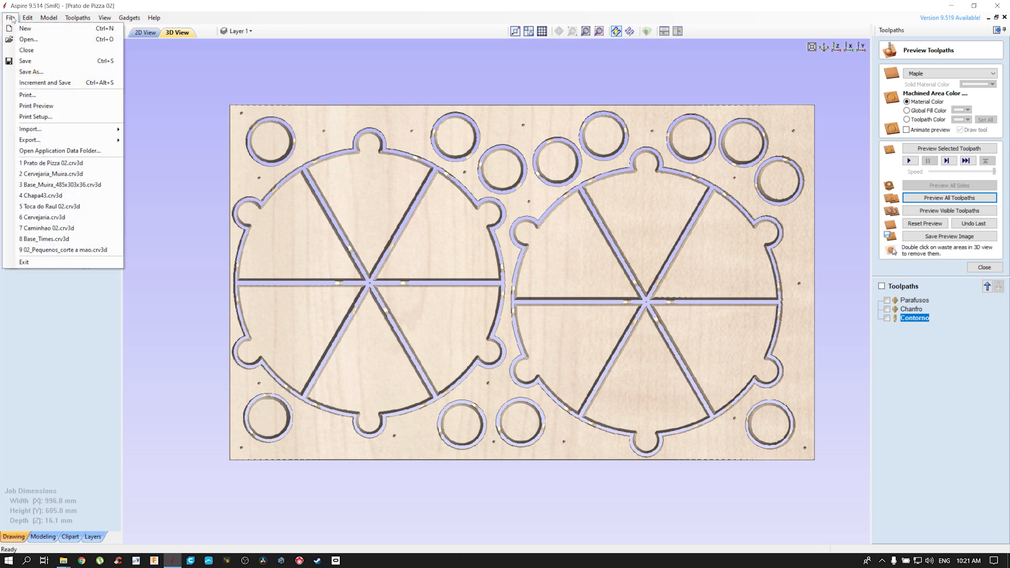
pyautogui.click(23, 29)
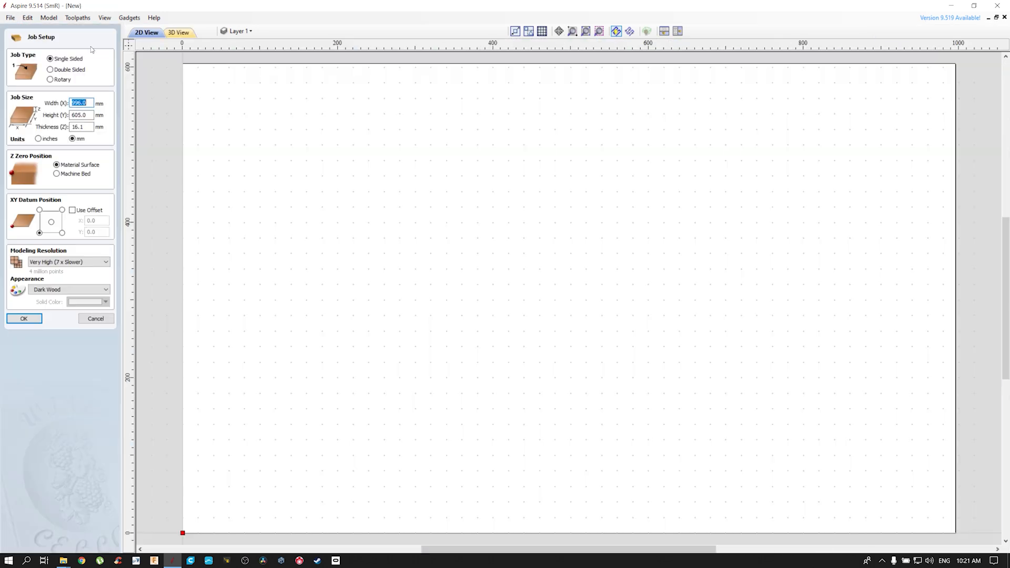
pyautogui.scroll(-2, 254, 184)
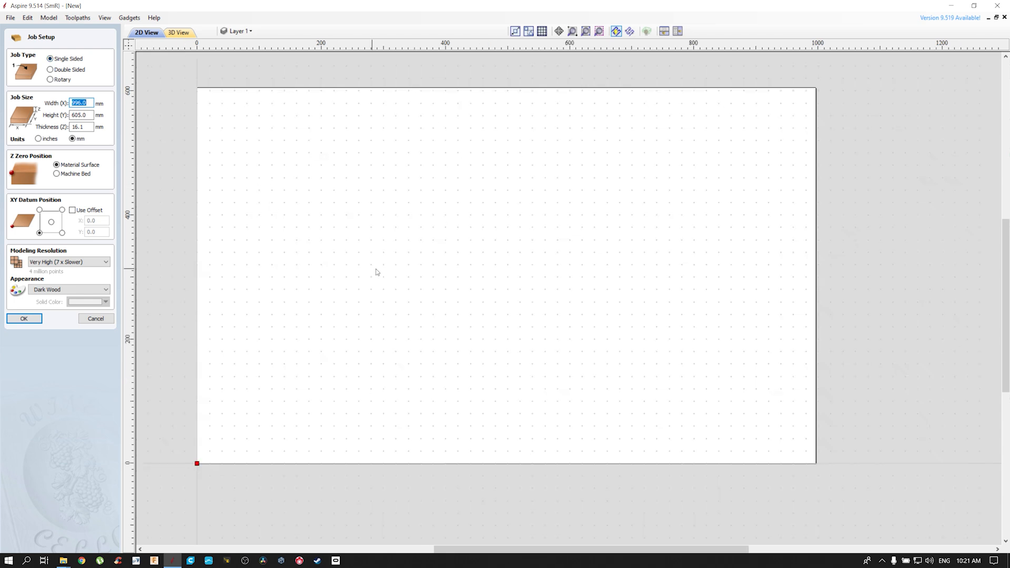
pyautogui.moveTo(406, 266); pyautogui.dragTo(466, 280, button='middle')
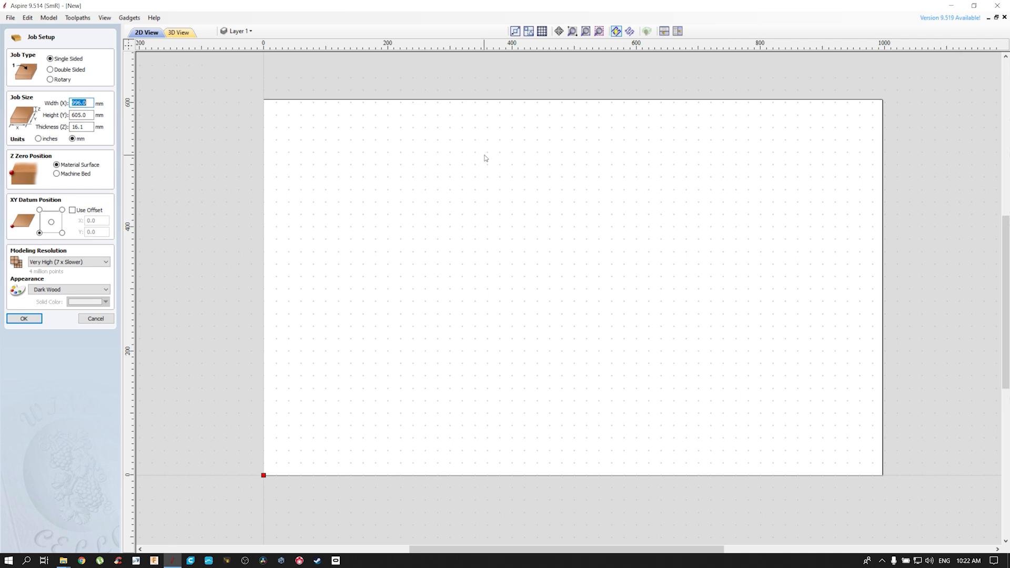
pyautogui.click(33, 320)
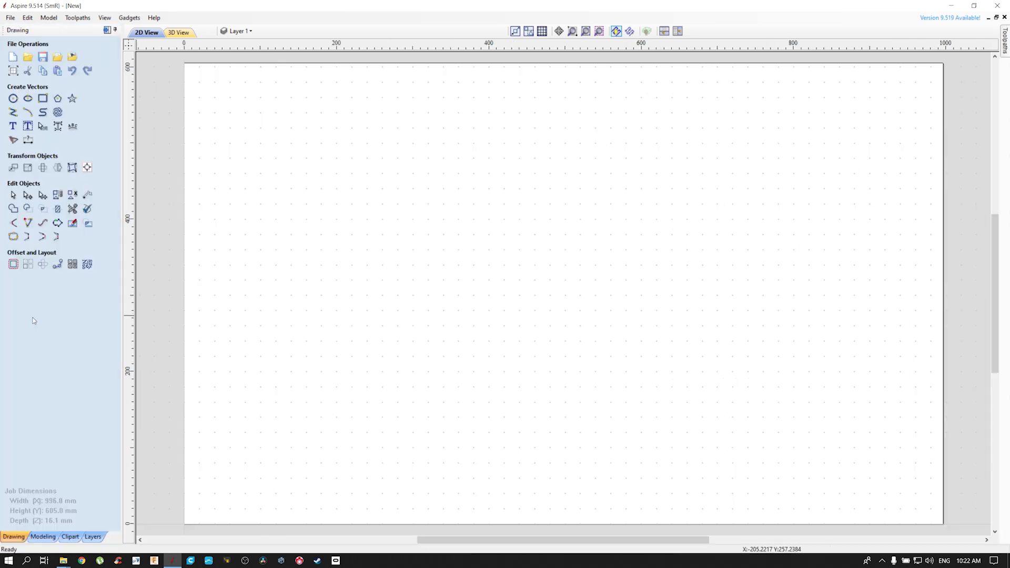
# Set the job's modeling resolution to Very High (7 x Slower) in the job setup
pyautogui.click(14, 70)
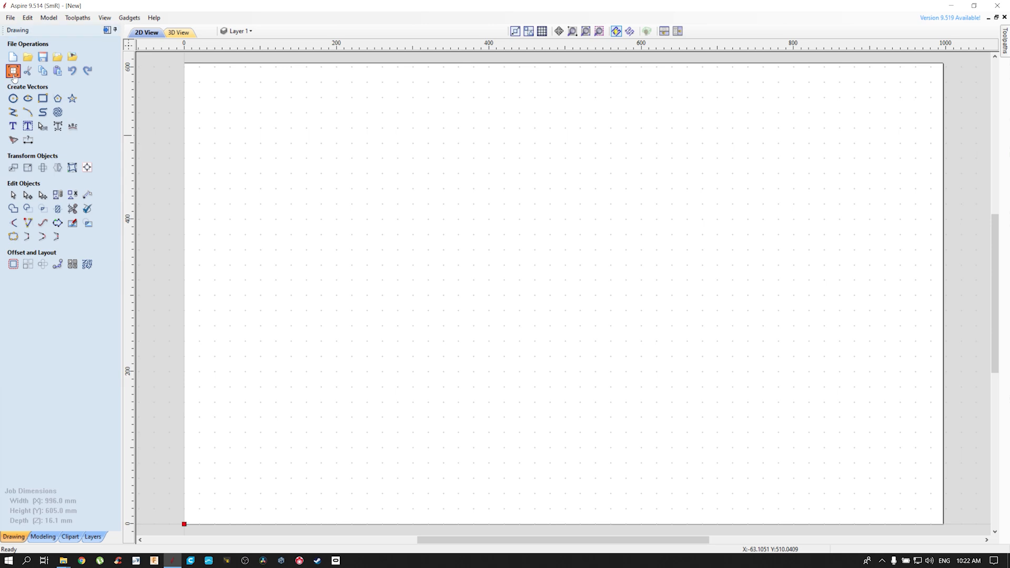
pyautogui.click(97, 310)
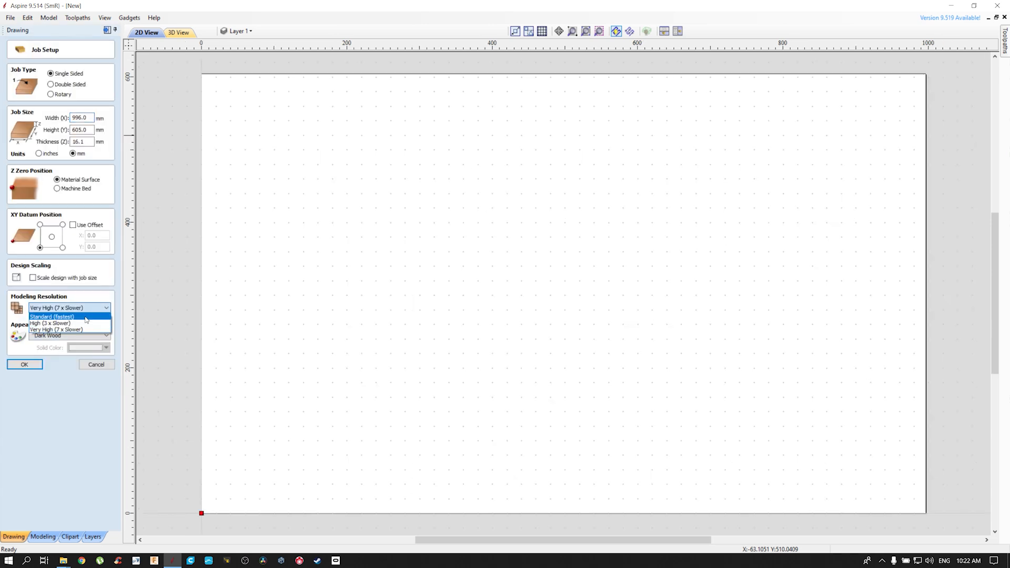
pyautogui.click(62, 330)
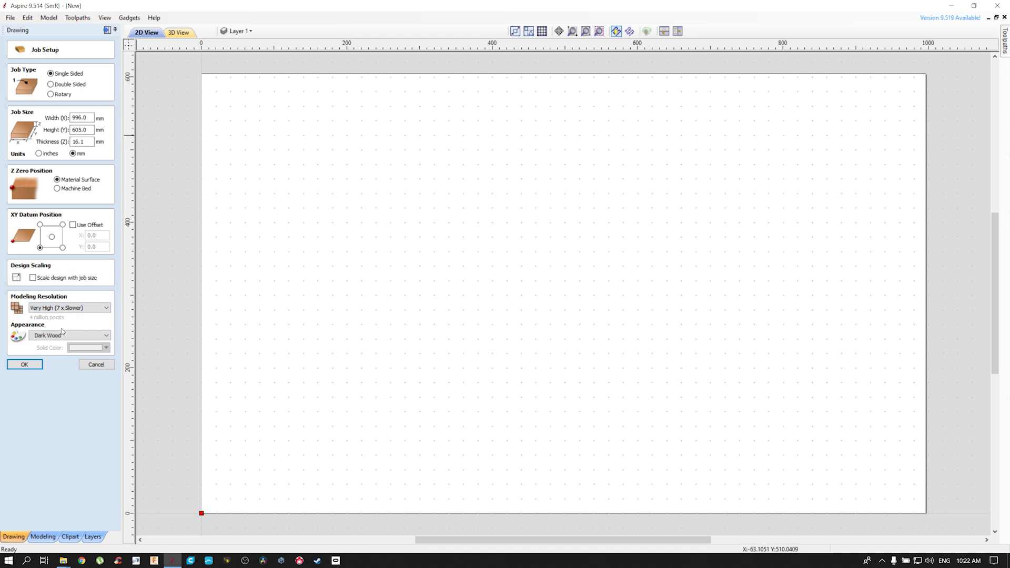
pyautogui.click(25, 364)
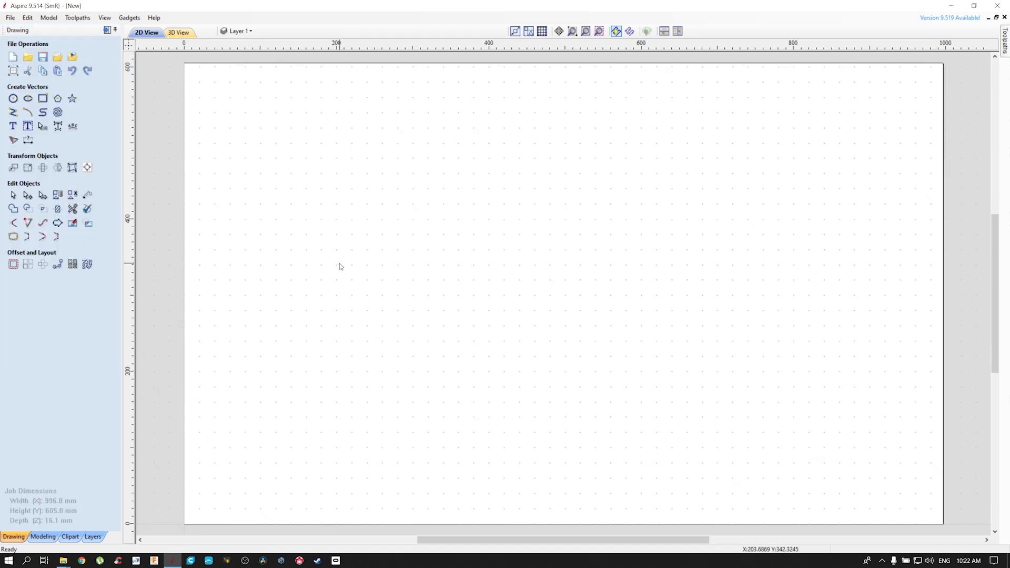
# Place two vertical and two horizontal guide lines about 10 mm inside the four edges of the sheet
pyautogui.scroll(-1, 420, 259)
pyautogui.scroll(-2, 421, 258)
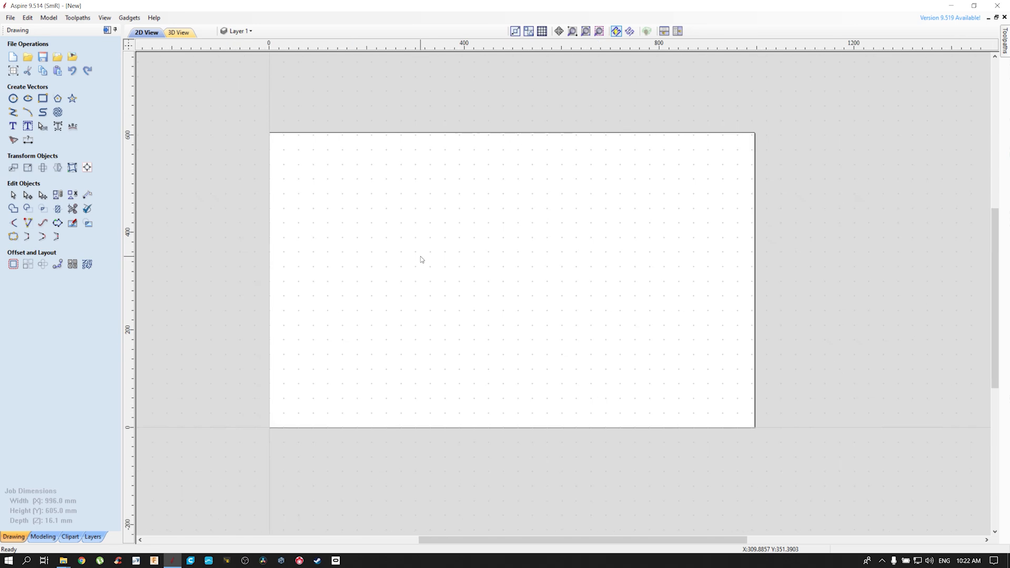
pyautogui.scroll(2, 420, 261)
pyautogui.scroll(-1, 421, 261)
pyautogui.scroll(1, 420, 261)
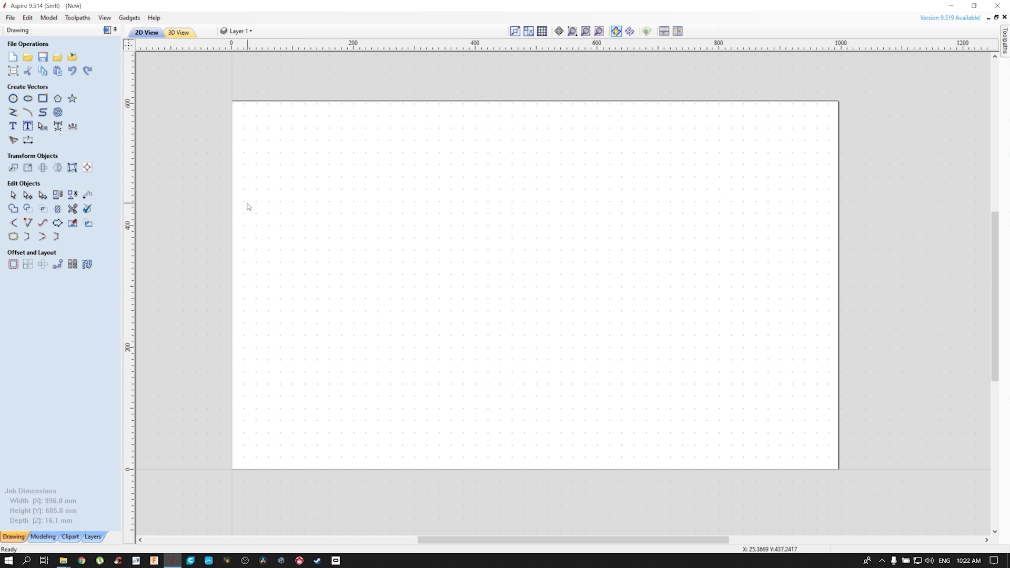
pyautogui.moveTo(136, 206); pyautogui.dragTo(238, 212)
pyautogui.moveTo(373, 47); pyautogui.dragTo(373, 106)
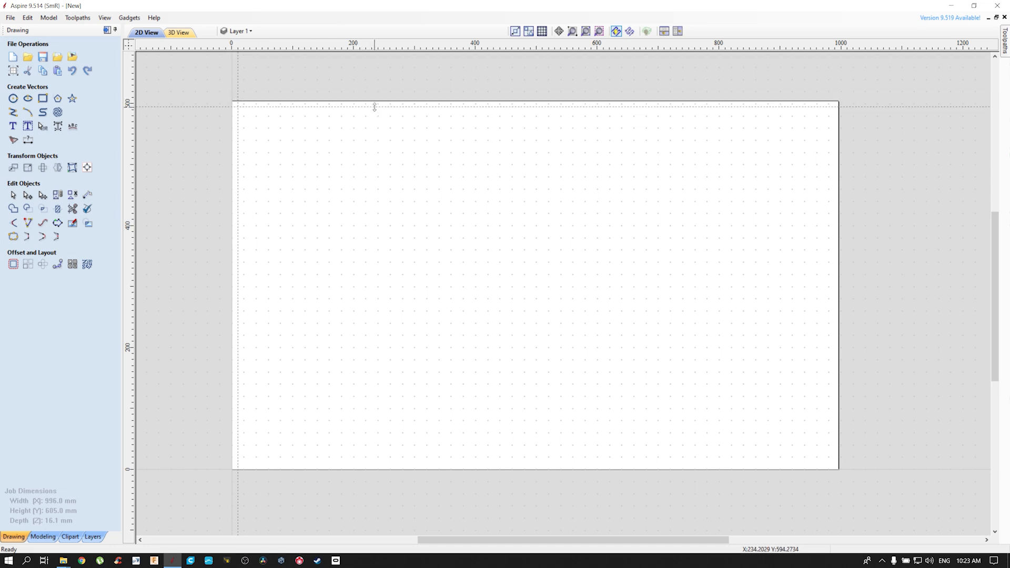
pyautogui.moveTo(448, 47); pyautogui.dragTo(422, 463)
pyautogui.moveTo(132, 282); pyautogui.dragTo(832, 289)
# Add a vertical guide line through the middle of the sheet and lock all existing guides
pyautogui.moveTo(573, 261); pyautogui.dragTo(472, 251, button='middle')
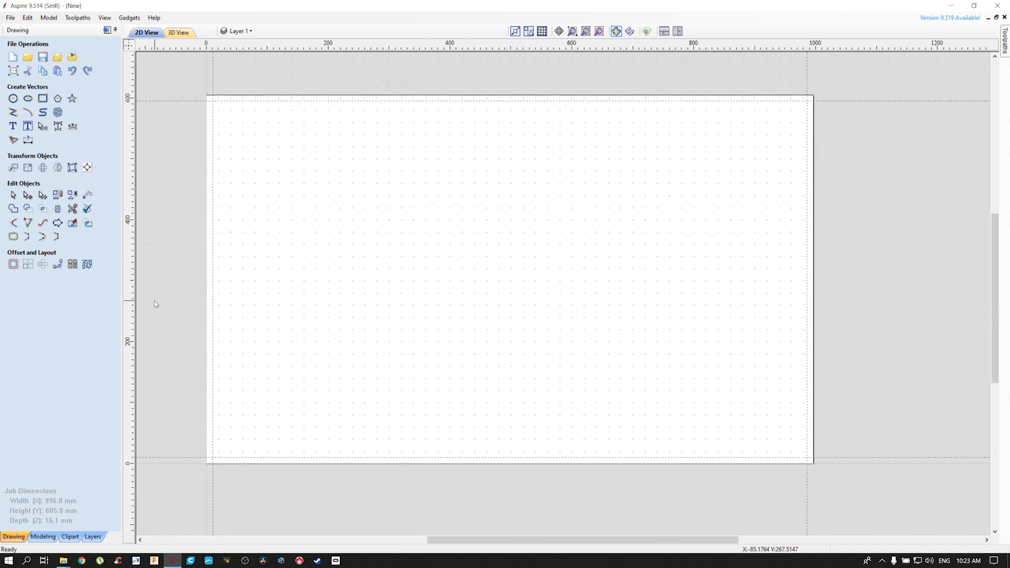
pyautogui.moveTo(130, 291); pyautogui.dragTo(514, 298)
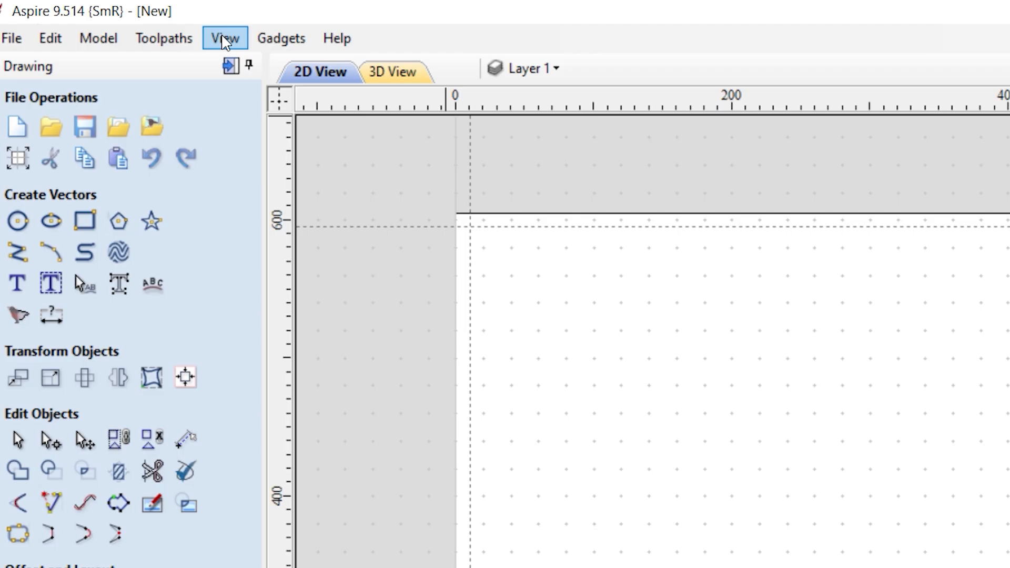
pyautogui.click(105, 17)
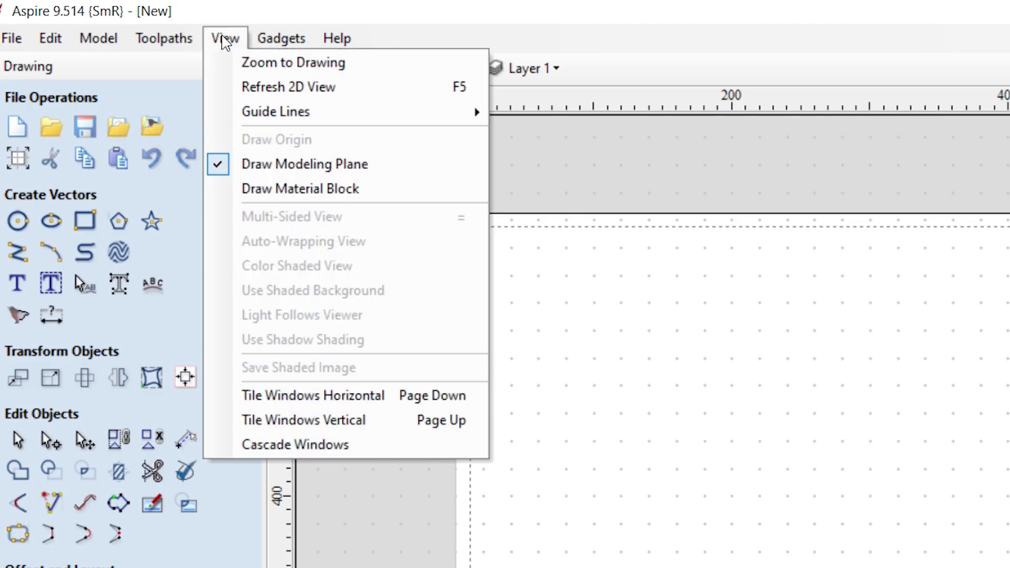
pyautogui.moveTo(413, 113)
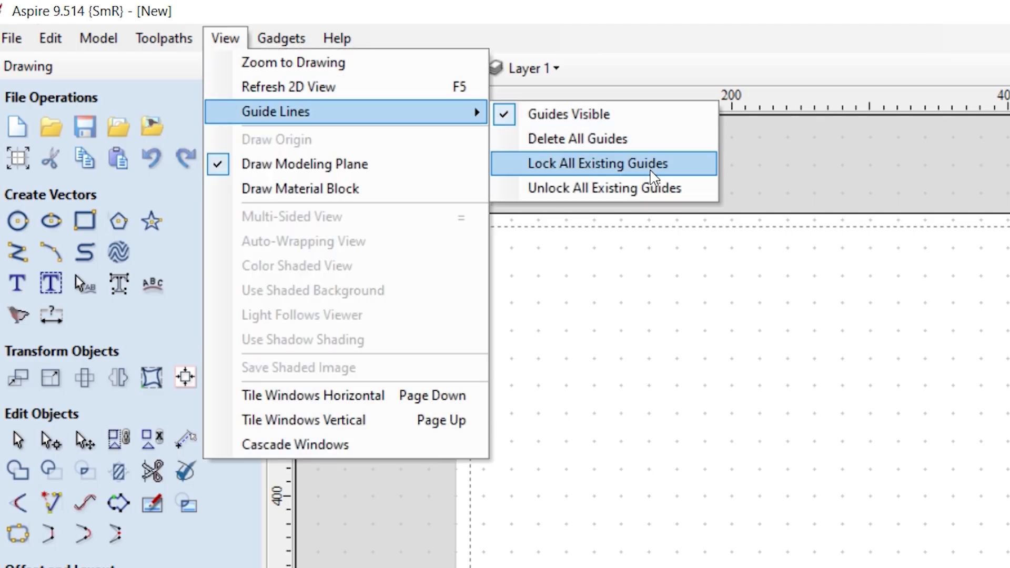
pyautogui.click(652, 166)
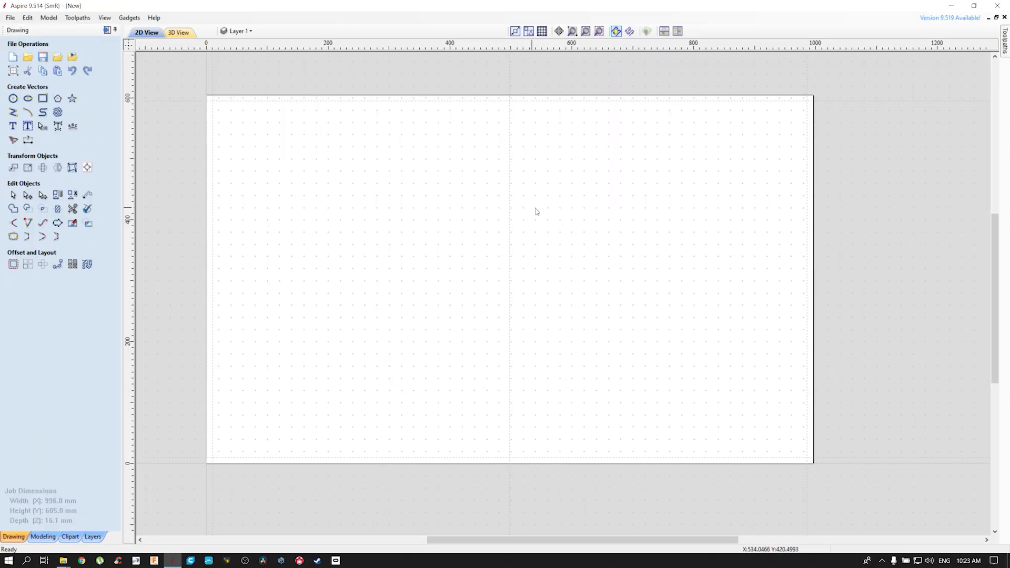
# Draw a circle 450 mm in diameter centred at X 240, Y 270 in the left half of the sheet
pyautogui.scroll(6, 518, 153)
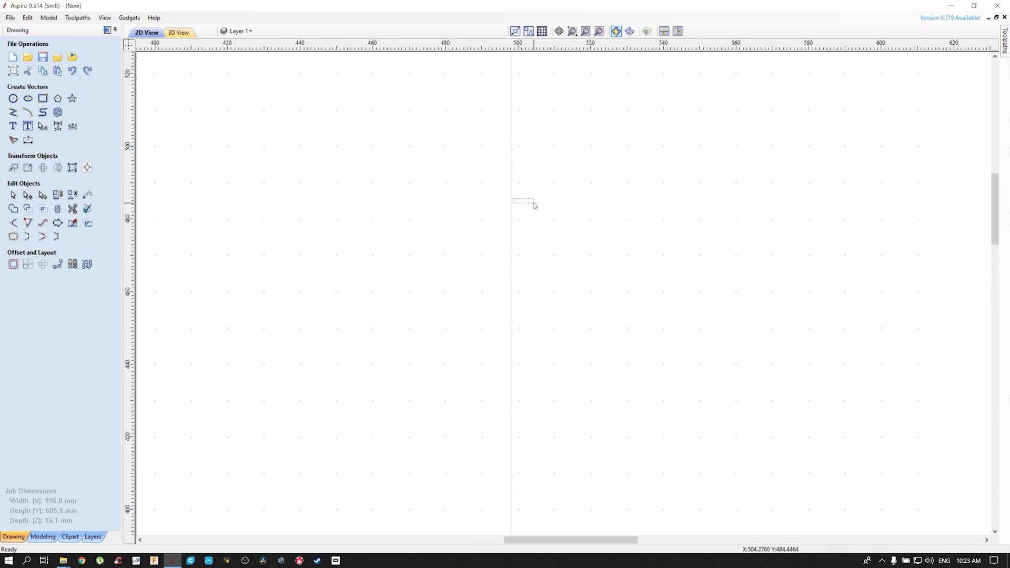
pyautogui.scroll(-3, 453, 194)
pyautogui.scroll(-4, 453, 193)
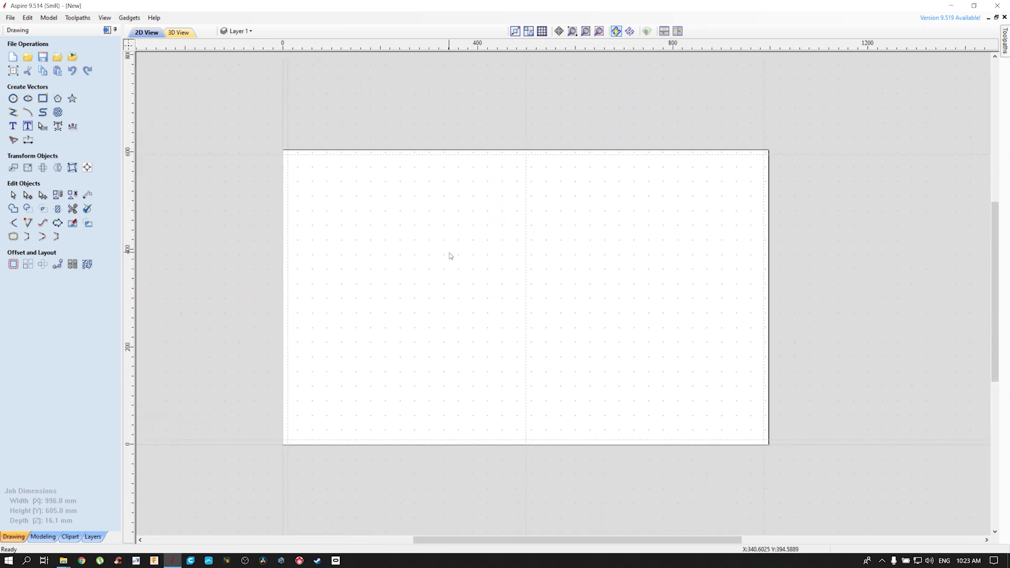
pyautogui.click(14, 99)
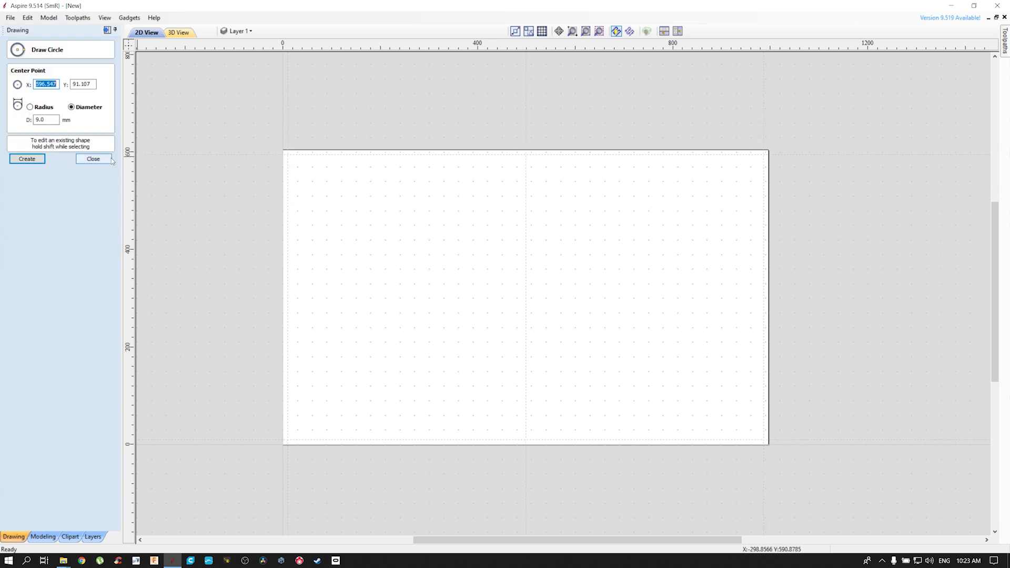
pyautogui.click(93, 159)
pyautogui.click(12, 99)
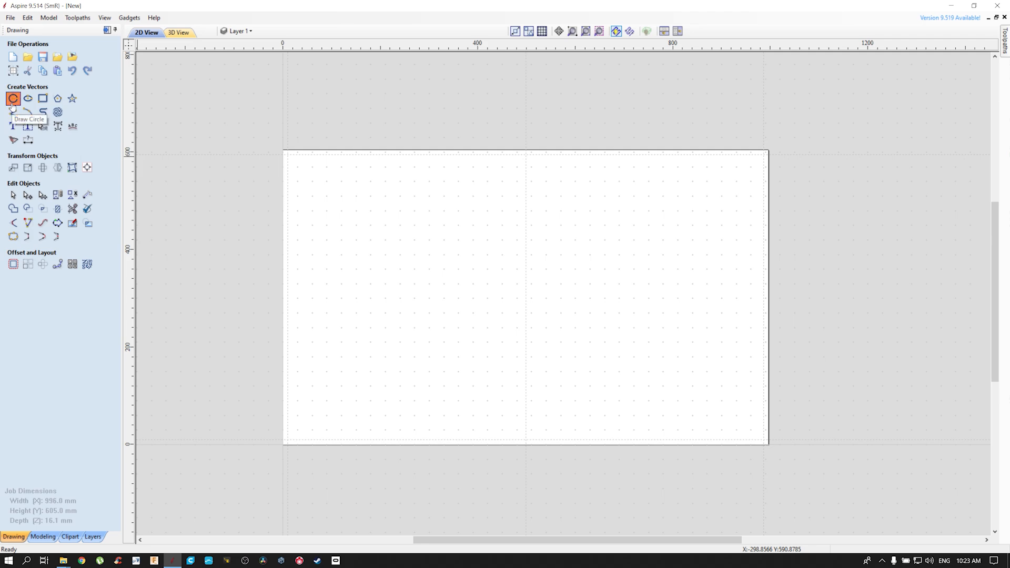
pyautogui.click(30, 108)
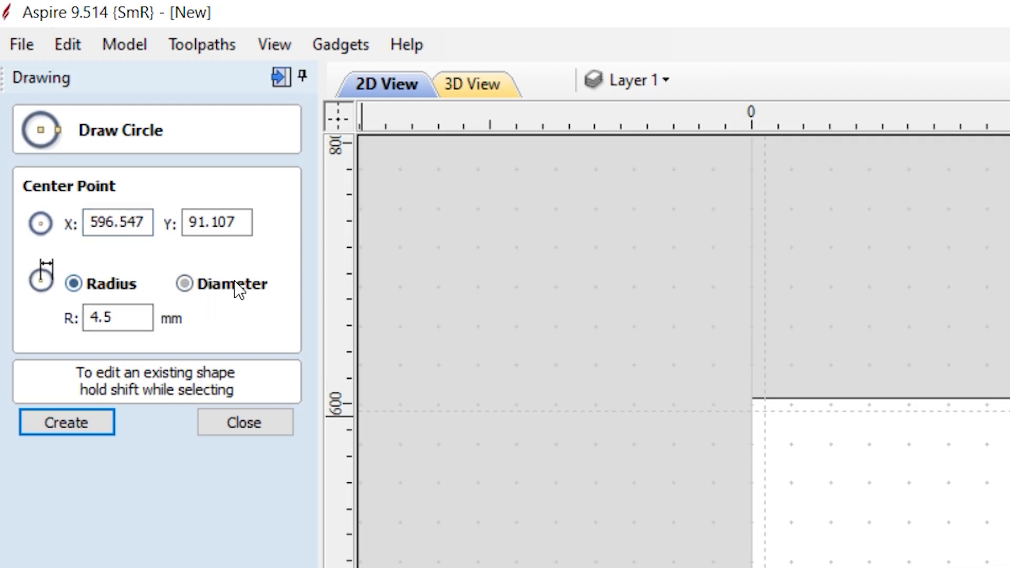
pyautogui.click(231, 285)
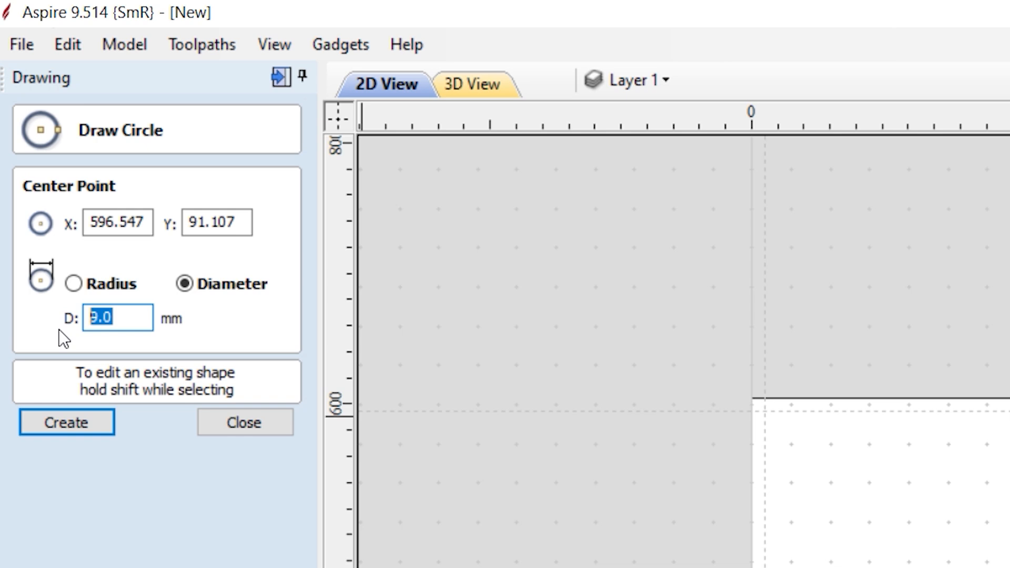
pyautogui.write('450')
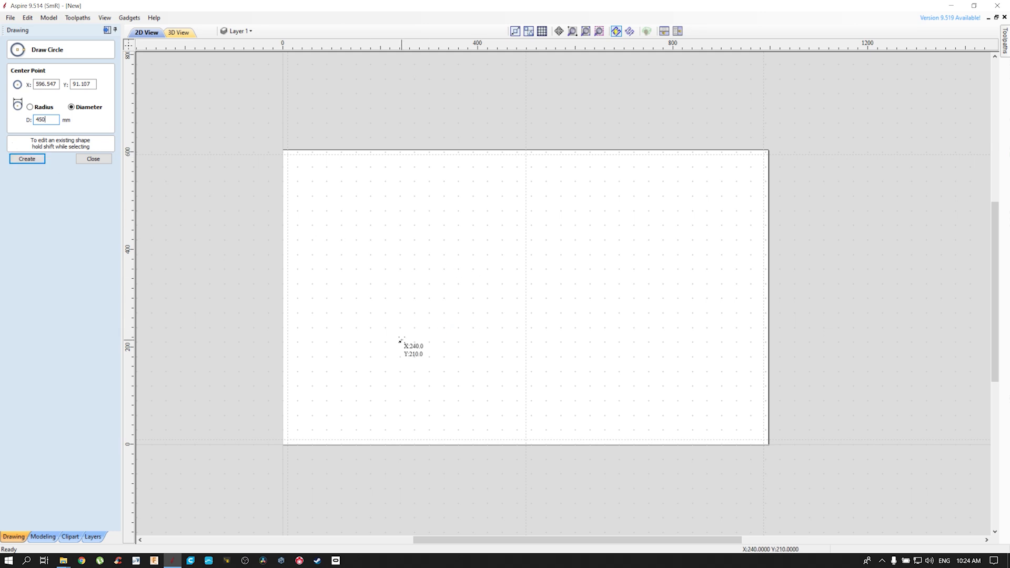
pyautogui.click(404, 313)
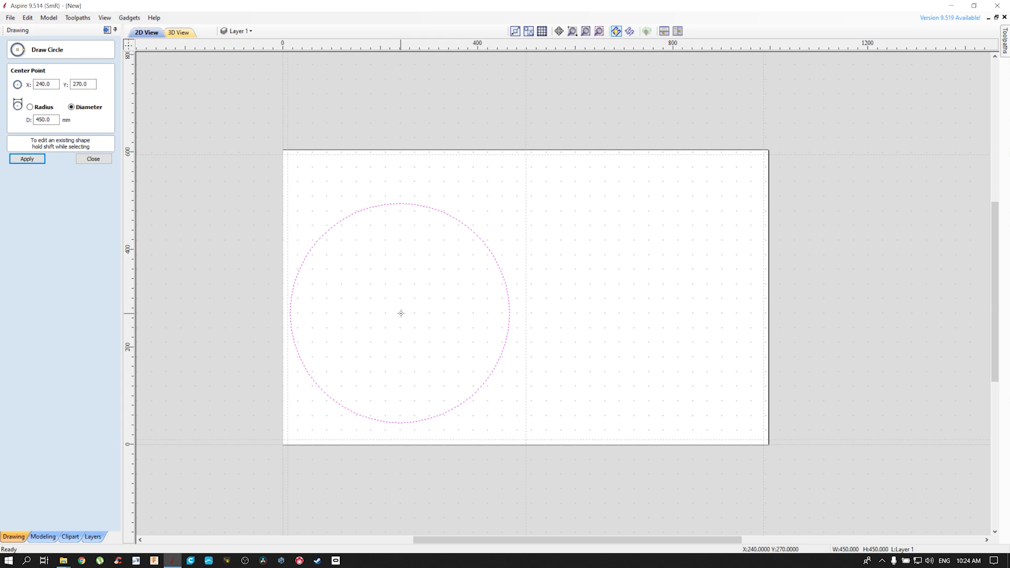
# Move the circle slightly up and to the right so its centre lies at about X 260, Y 295
pyautogui.press('Escape')
pyautogui.press('Right')
pyautogui.press('Right')
pyautogui.press('Right')
pyautogui.press('Right')
pyautogui.press('Up')
pyautogui.press('Up')
pyautogui.press('Down')
pyautogui.press('Down')
pyautogui.press('Left')
pyautogui.press('Left')
pyautogui.press('Left')
pyautogui.press('Left')
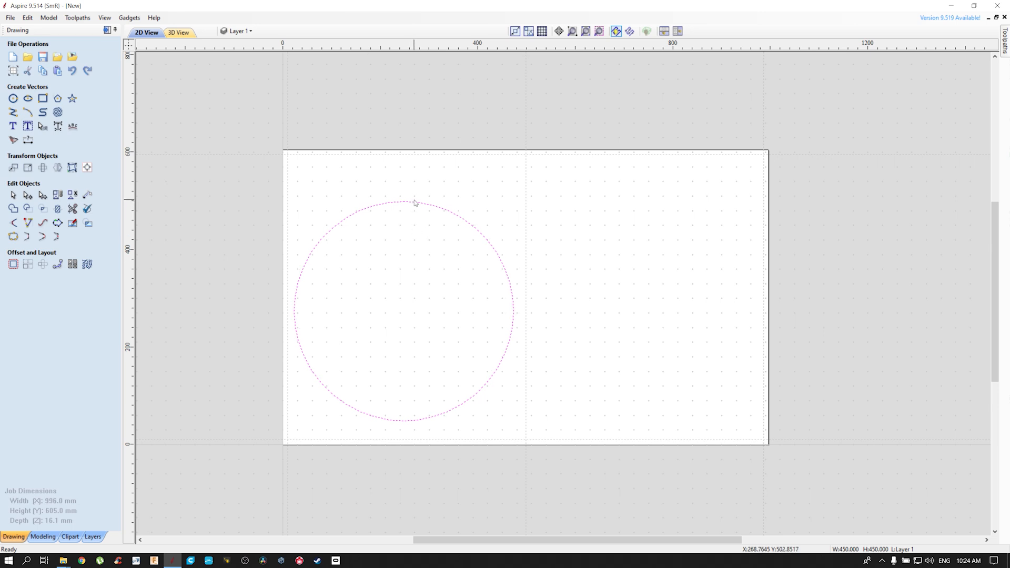
pyautogui.click(418, 205)
pyautogui.moveTo(418, 205)
pyautogui.mouseDown()
pyautogui.moveTo(420, 174)
pyautogui.moveTo(413, 202)
pyautogui.moveTo(423, 191)
pyautogui.mouseUp()
pyautogui.click(639, 239)
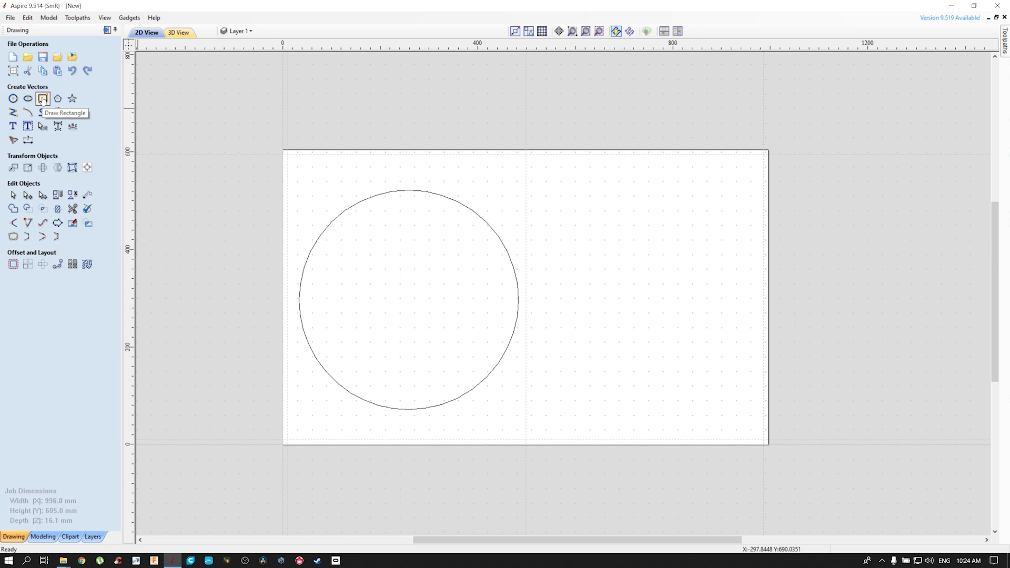
# Draw a vertical square-cornered rectangle 7 mm wide and 470 mm high across the circle, centred at X 260, Y 280
pyautogui.click(42, 98)
pyautogui.moveTo(404, 181); pyautogui.dragTo(414, 434)
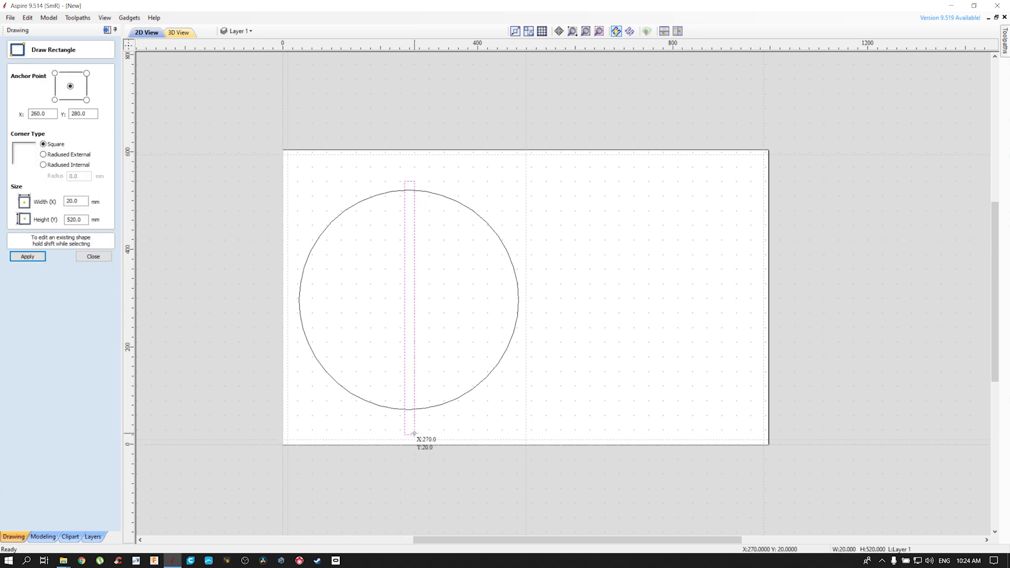
pyautogui.click(82, 202)
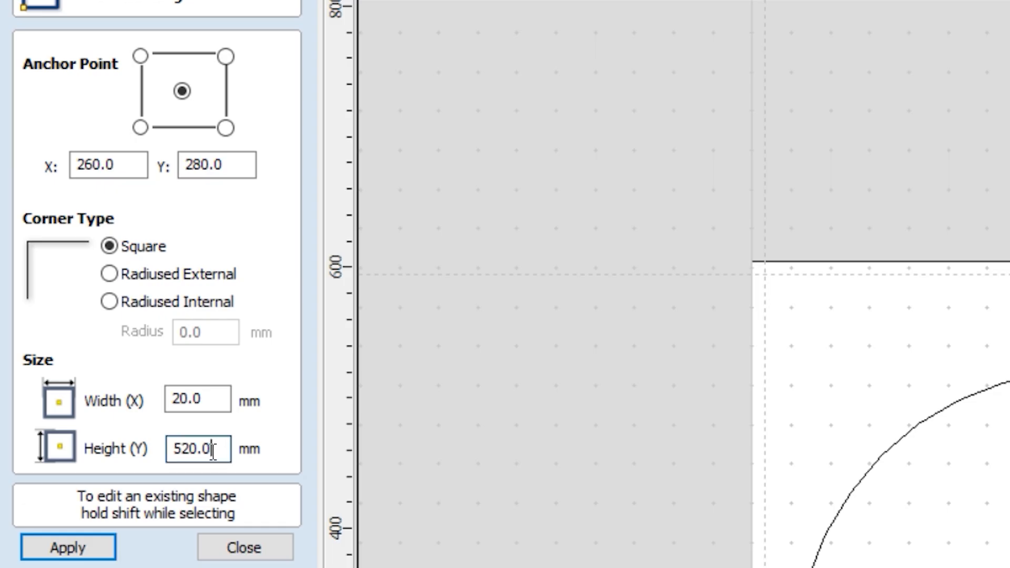
pyautogui.press('Tab')
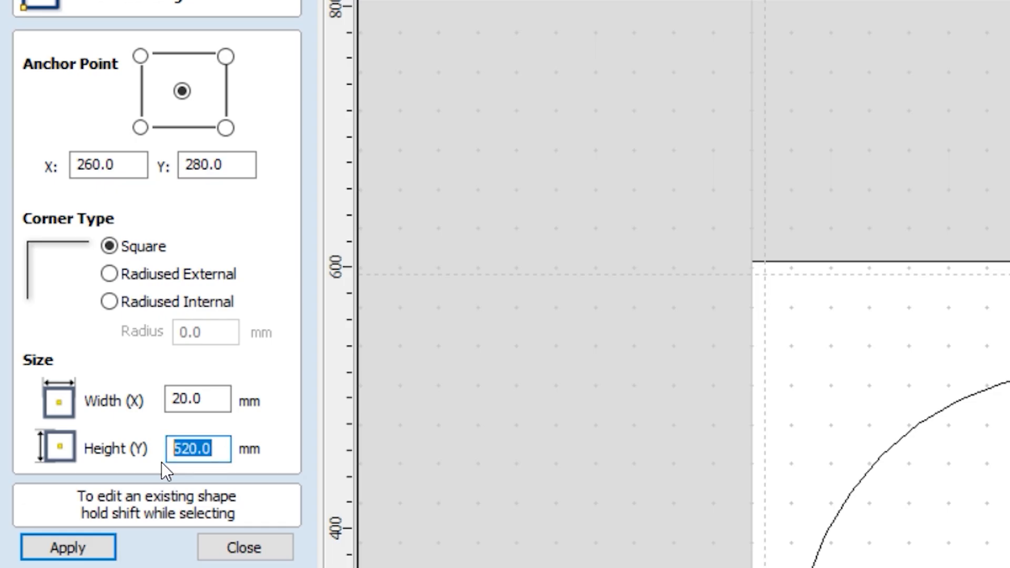
pyautogui.write('470')
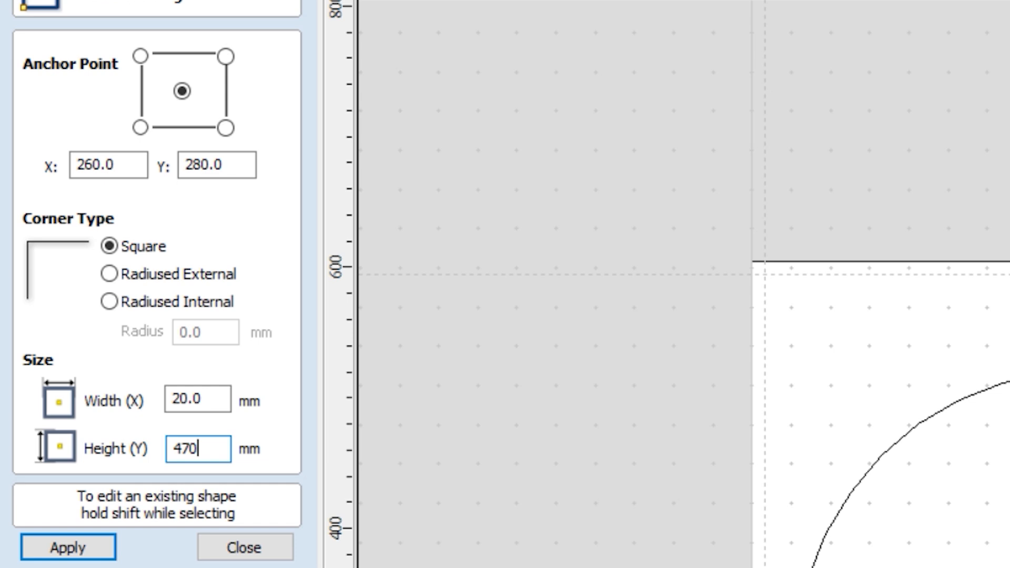
pyautogui.moveTo(224, 401); pyautogui.dragTo(164, 400)
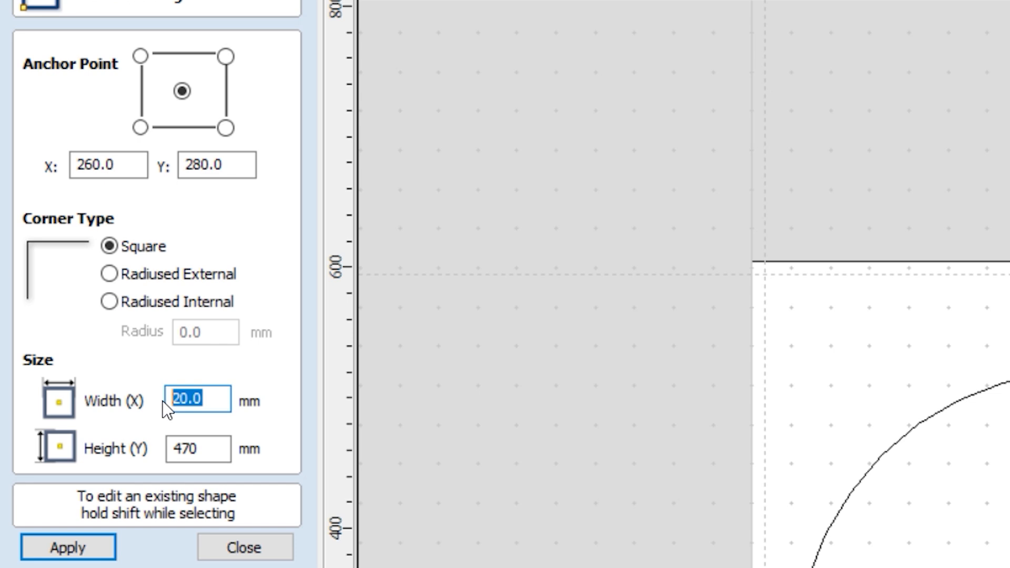
pyautogui.write('7')
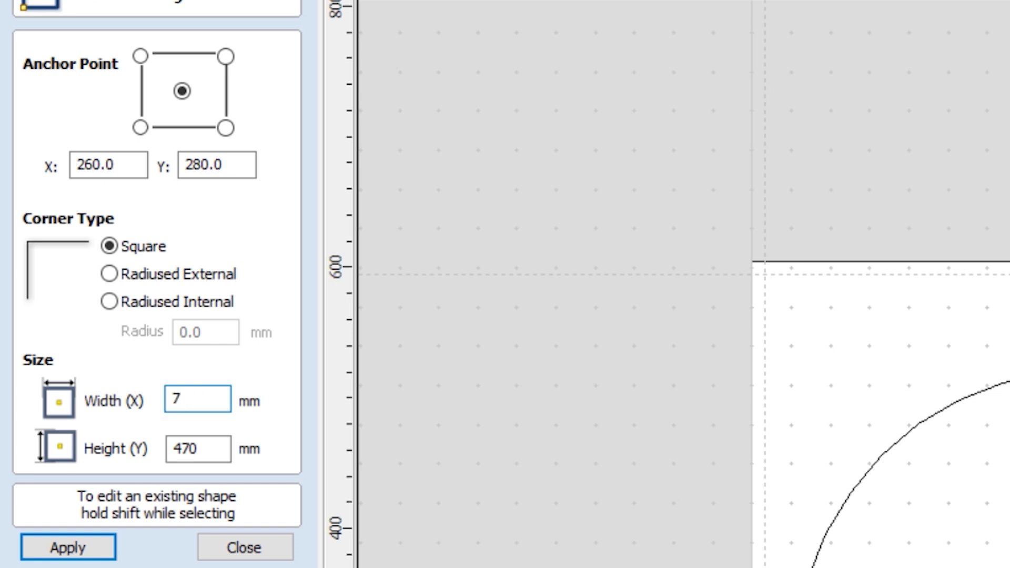
pyautogui.click(101, 544)
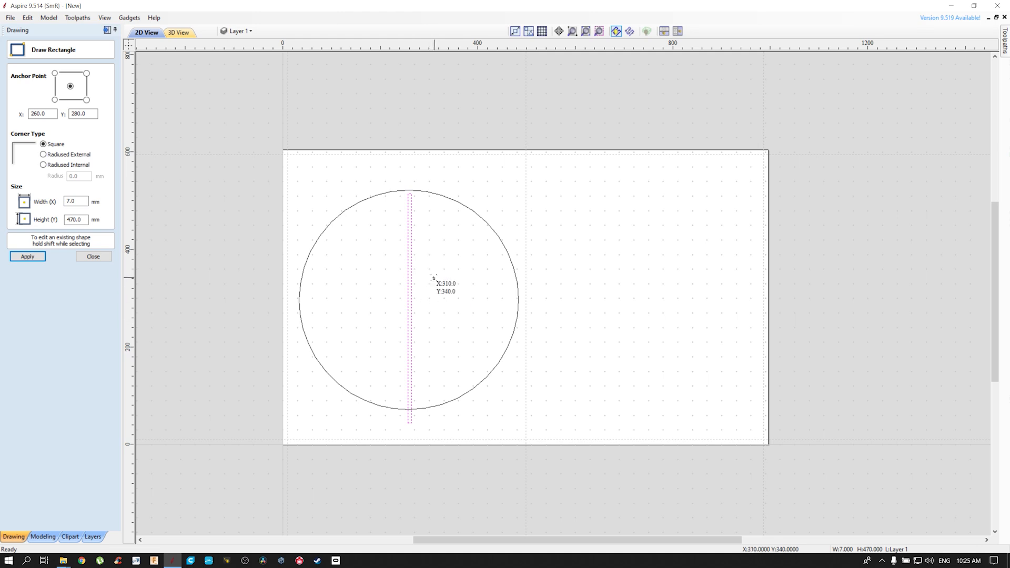
# Nudge the narrow vertical rectangle slightly upward so that it extends past both ends of the circle
pyautogui.press('Escape')
pyautogui.press('Up')
pyautogui.press('Up')
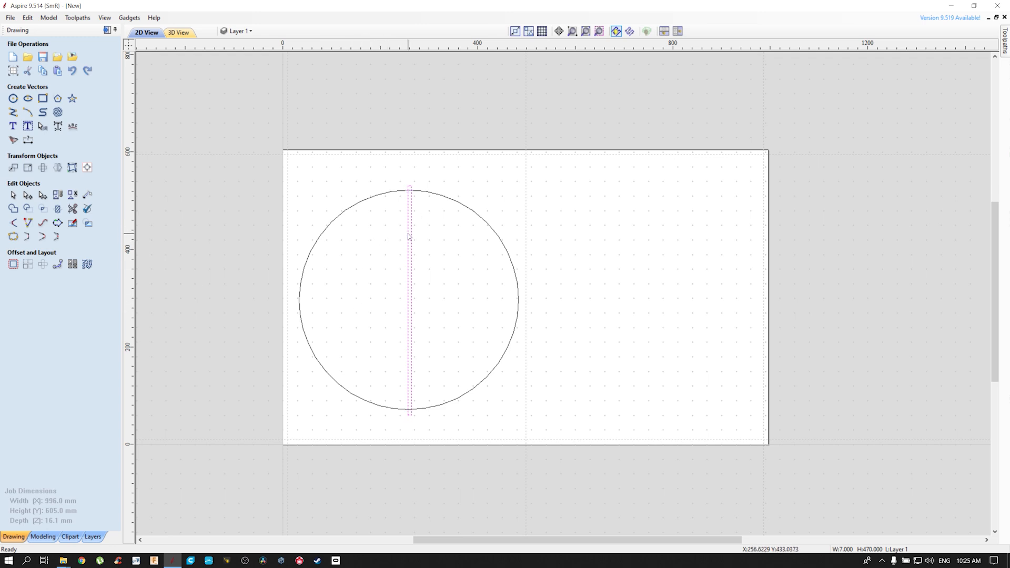
# Centre the narrow rectangle on the circle both horizontally and vertically
pyautogui.keyDown('shift'); pyautogui.click(362, 204); pyautogui.keyUp('shift')
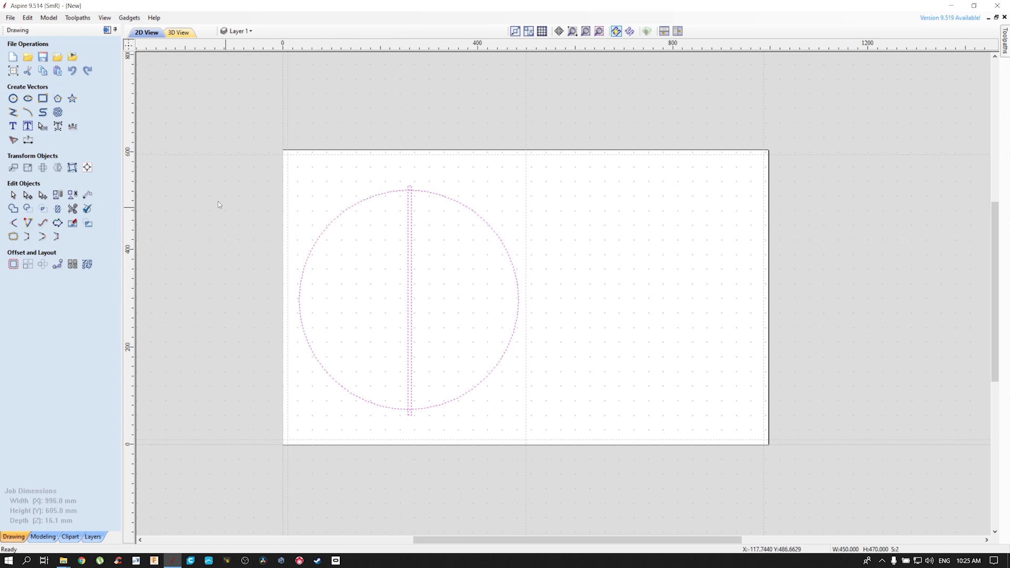
pyautogui.click(87, 168)
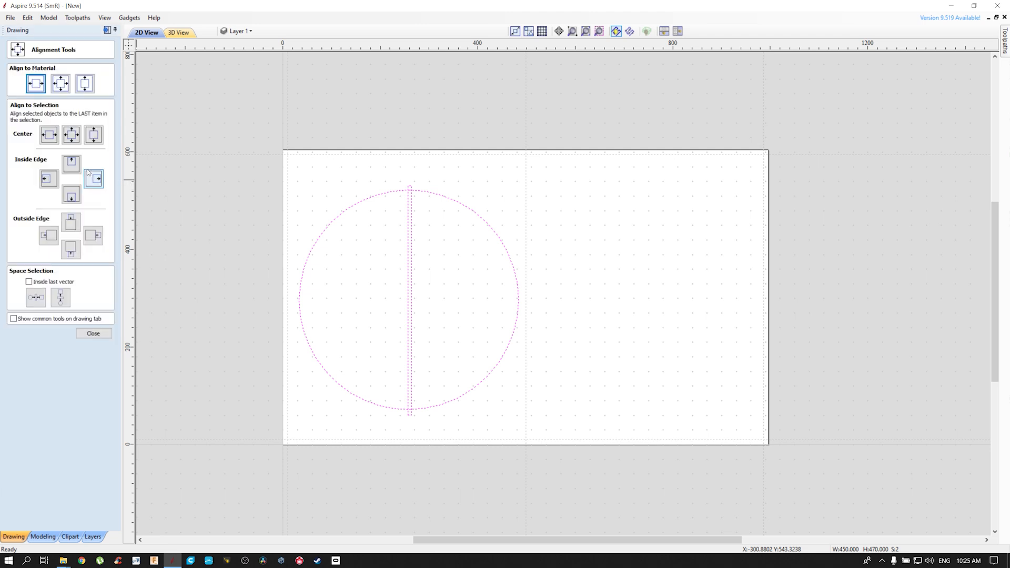
pyautogui.click(36, 83)
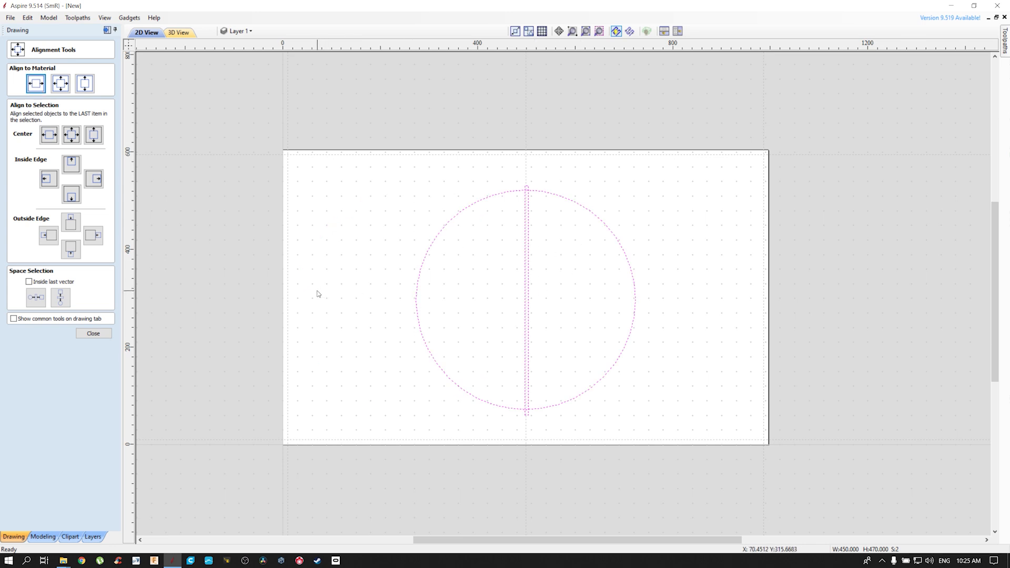
pyautogui.hotkey('ctrl', 'z')
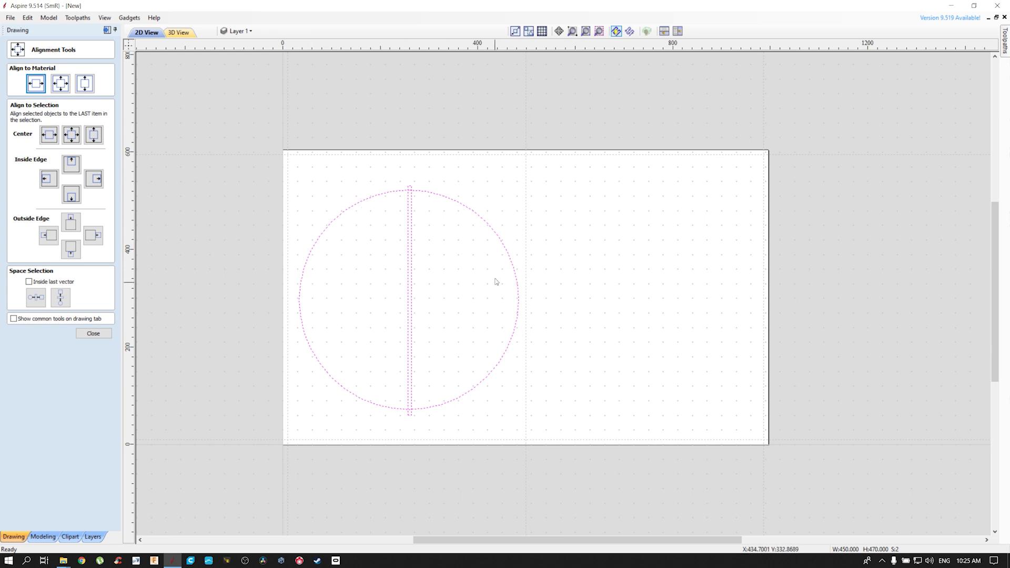
pyautogui.click(50, 136)
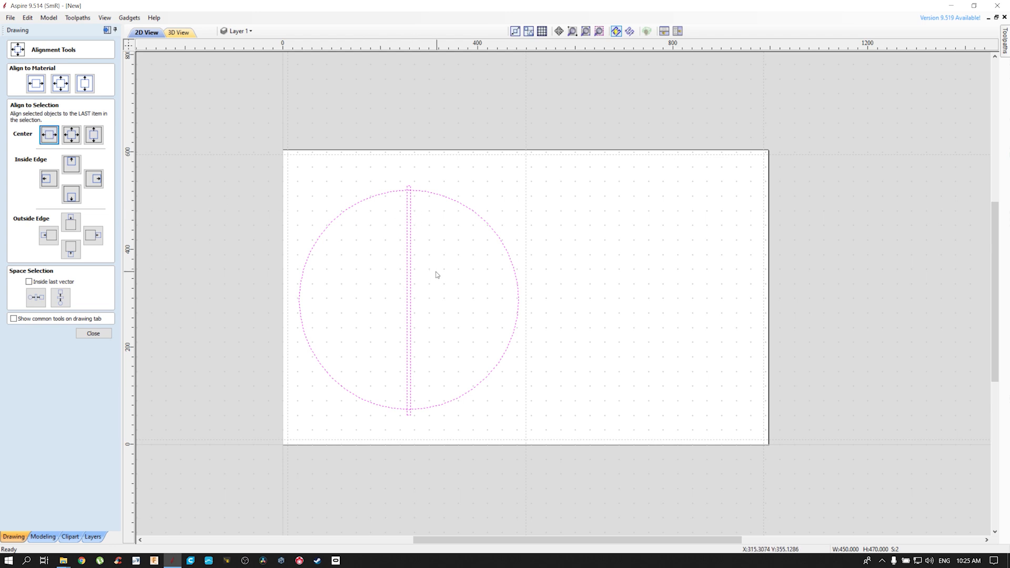
pyautogui.click(71, 135)
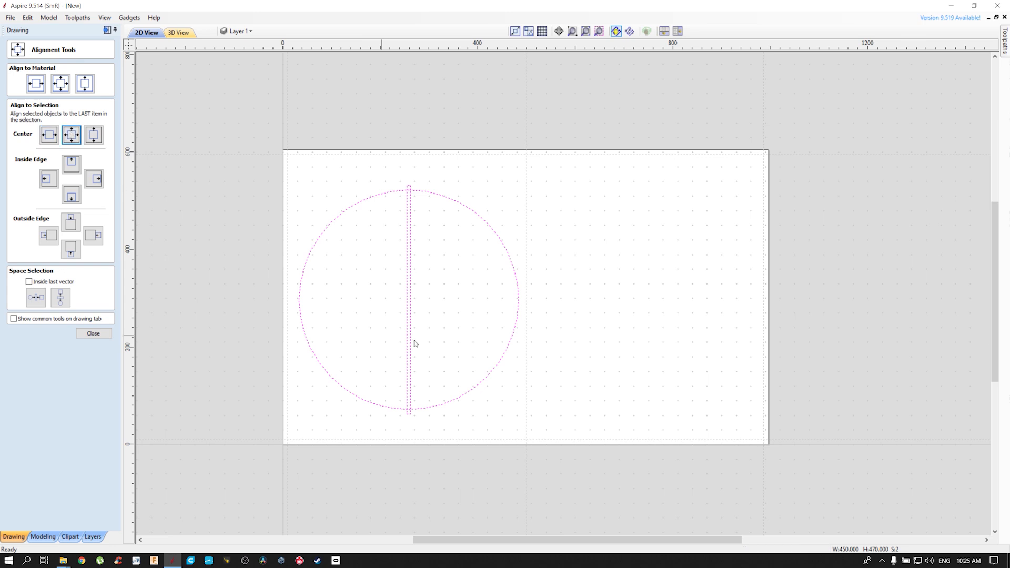
pyautogui.rightClick(604, 287)
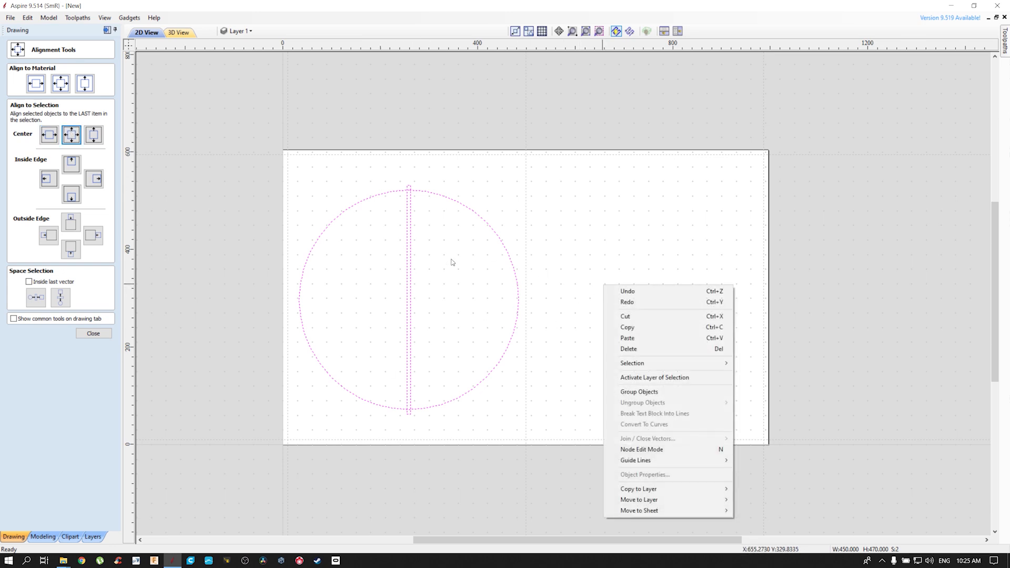
pyautogui.click(506, 191)
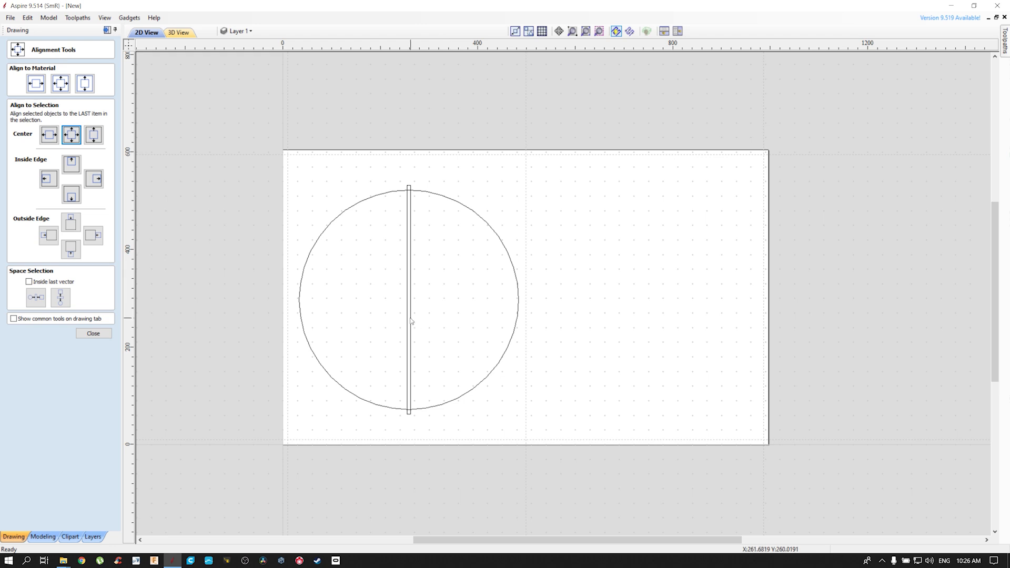
pyautogui.click(93, 334)
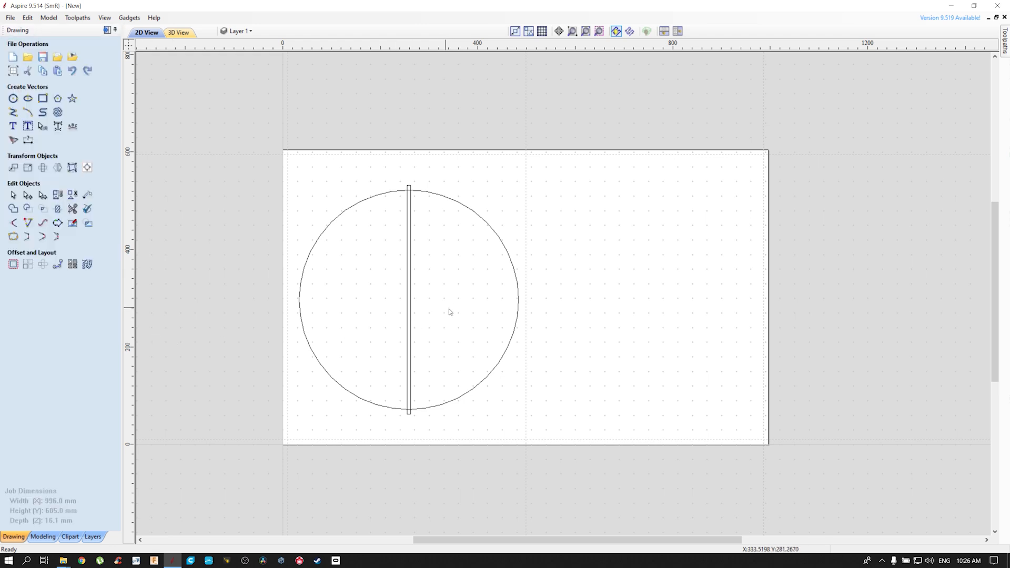
# Create two copies of the vertical bar, each rotated a further 60 degrees about its centre, to divide the circle into six
pyautogui.click(409, 319)
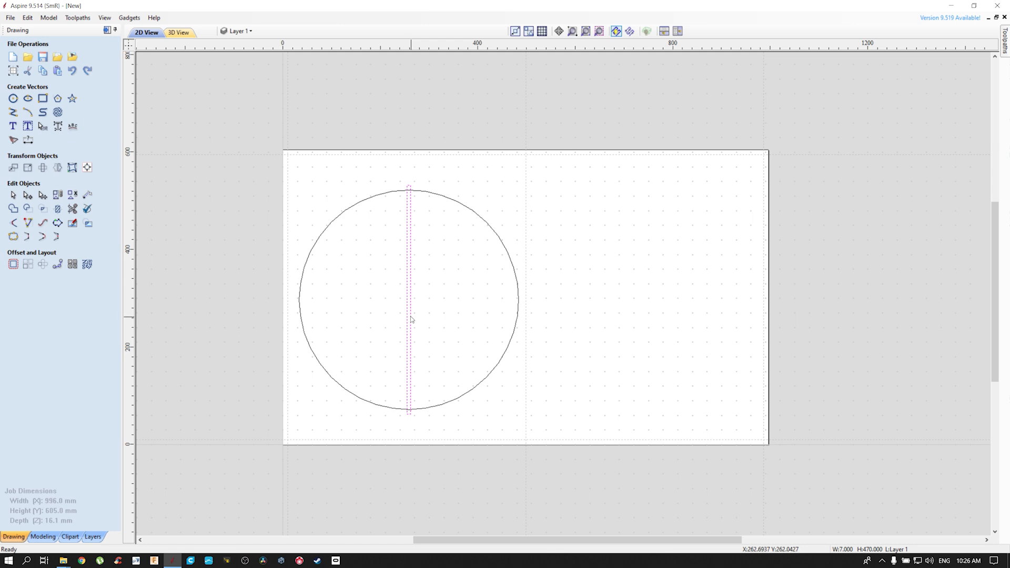
pyautogui.click(410, 316)
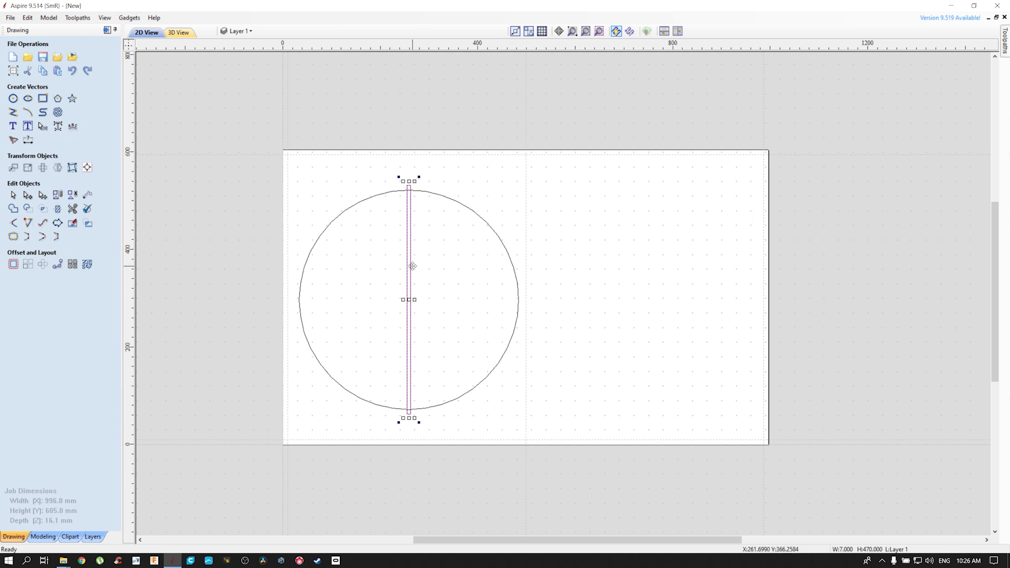
pyautogui.click(43, 167)
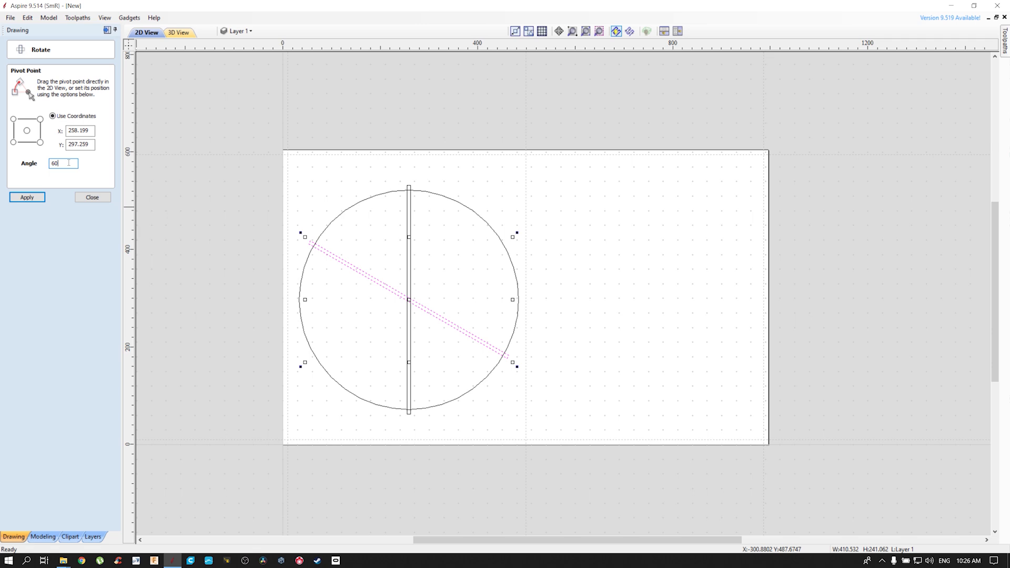
pyautogui.press('Return')
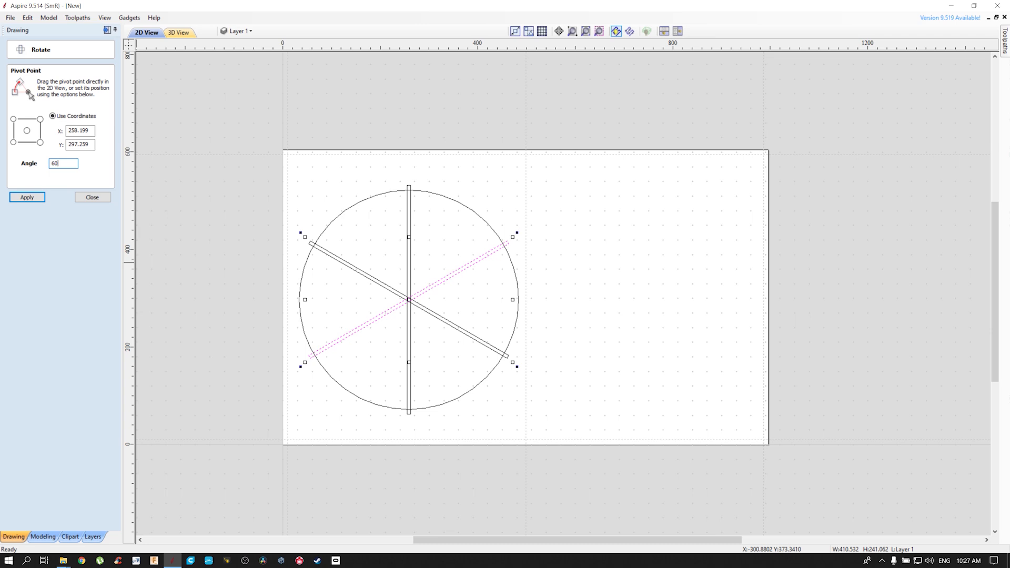
pyautogui.click(105, 200)
pyautogui.click(679, 302)
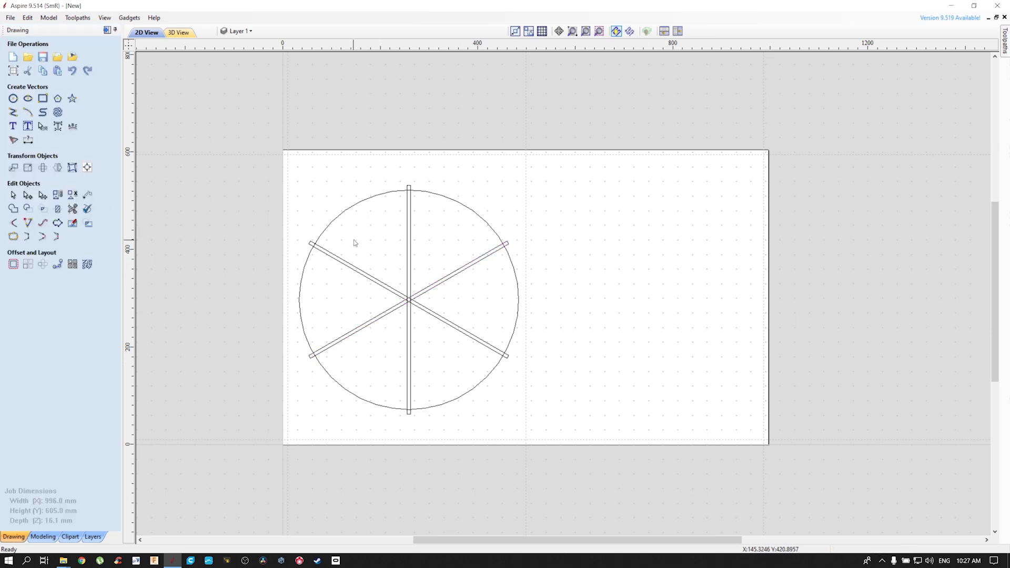
# Trim away all bar ends outside the circle and the short arc pieces between the bar edges using Interactive Trim
pyautogui.scroll(2, 364, 367)
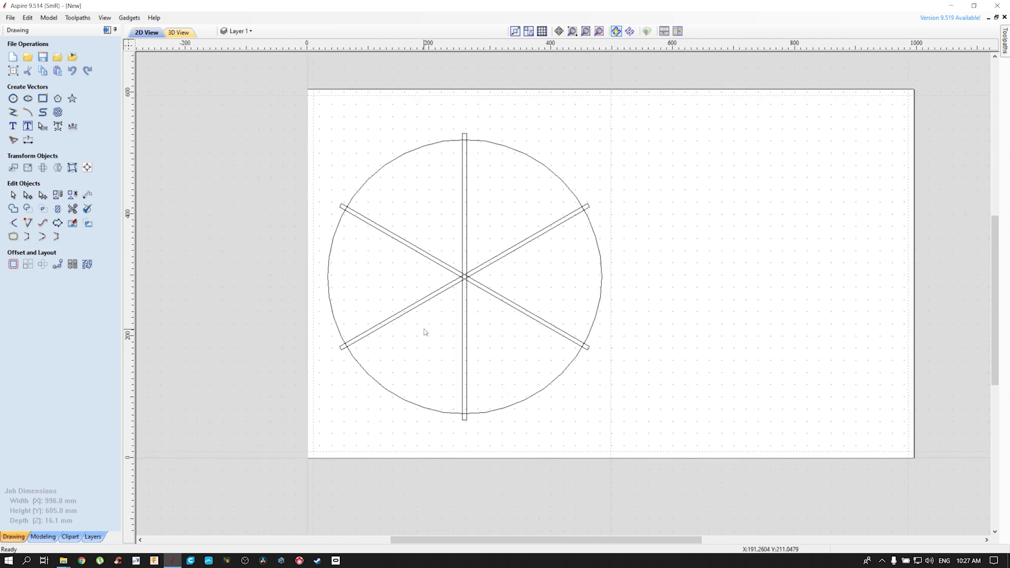
pyautogui.click(72, 209)
pyautogui.scroll(5, 490, 421)
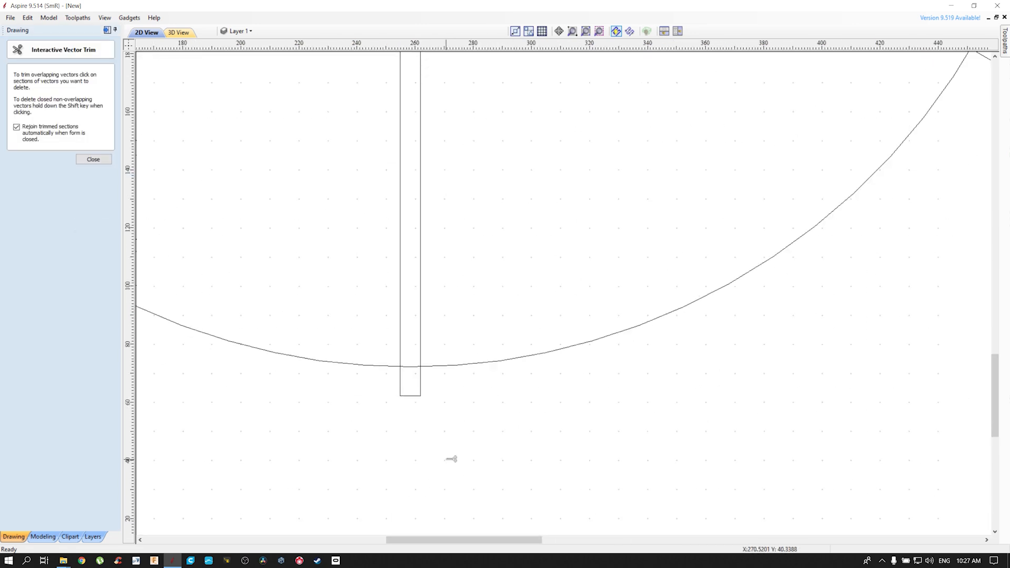
pyautogui.click(411, 366)
pyautogui.click(415, 396)
pyautogui.scroll(-3, 457, 376)
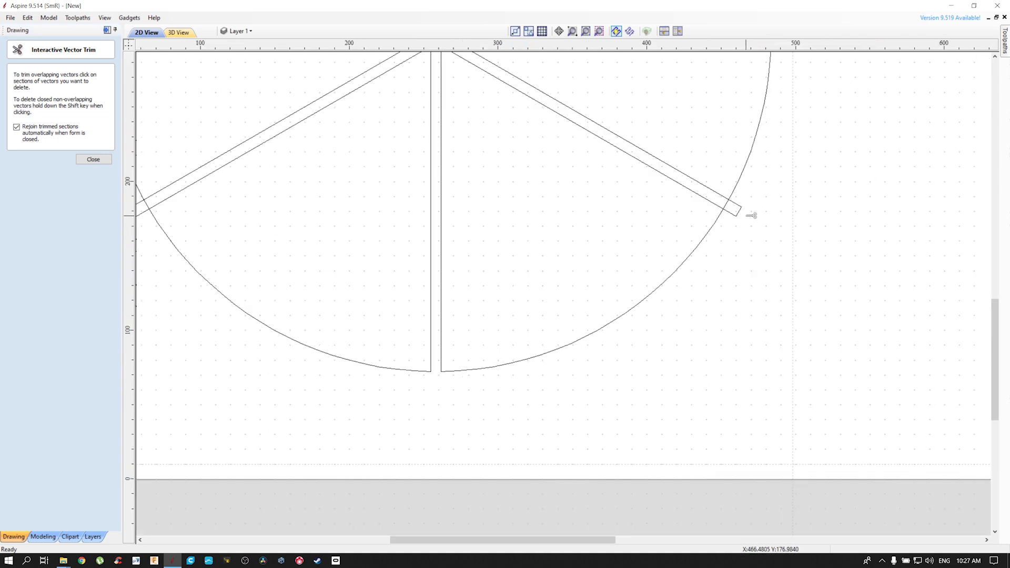
pyautogui.scroll(5, 723, 205)
pyautogui.click(730, 204)
pyautogui.click(747, 213)
pyautogui.scroll(-5, 735, 208)
pyautogui.moveTo(798, 68); pyautogui.dragTo(633, 295, button='middle')
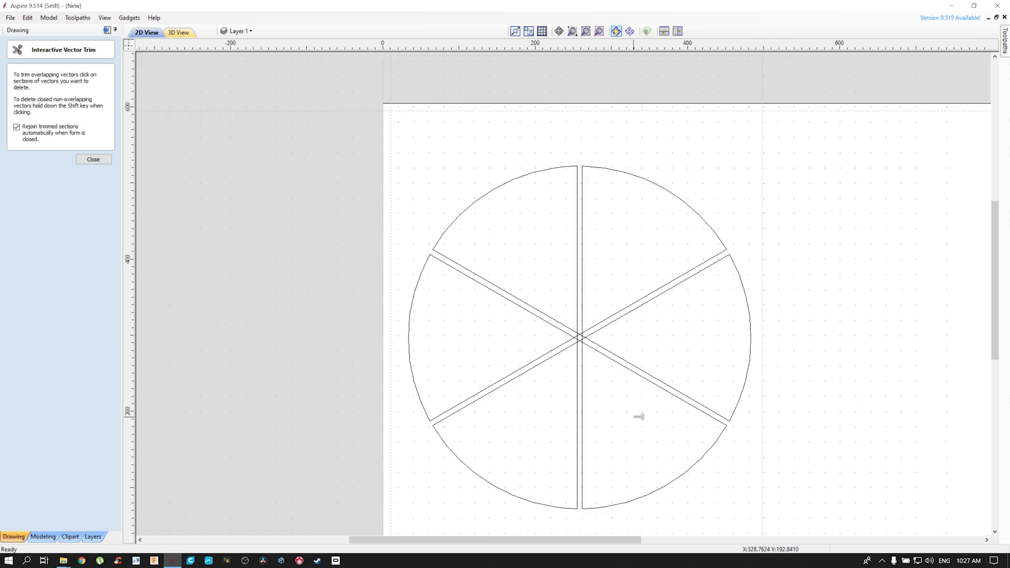
# Trim all crossing line segments where the three bars meet at the centre, leaving six separate wedges
pyautogui.scroll(5, 592, 355)
pyautogui.click(569, 327)
pyautogui.click(564, 320)
pyautogui.click(577, 328)
pyautogui.scroll(3, 579, 325)
pyautogui.click(577, 319)
pyautogui.click(597, 327)
pyautogui.click(612, 352)
pyautogui.click(598, 360)
pyautogui.click(609, 371)
pyautogui.click(591, 382)
pyautogui.click(598, 394)
pyautogui.click(575, 401)
pyautogui.click(556, 403)
pyautogui.click(552, 389)
pyautogui.click(536, 386)
pyautogui.click(530, 376)
pyautogui.click(537, 334)
pyautogui.click(530, 348)
pyautogui.scroll(-8, 584, 350)
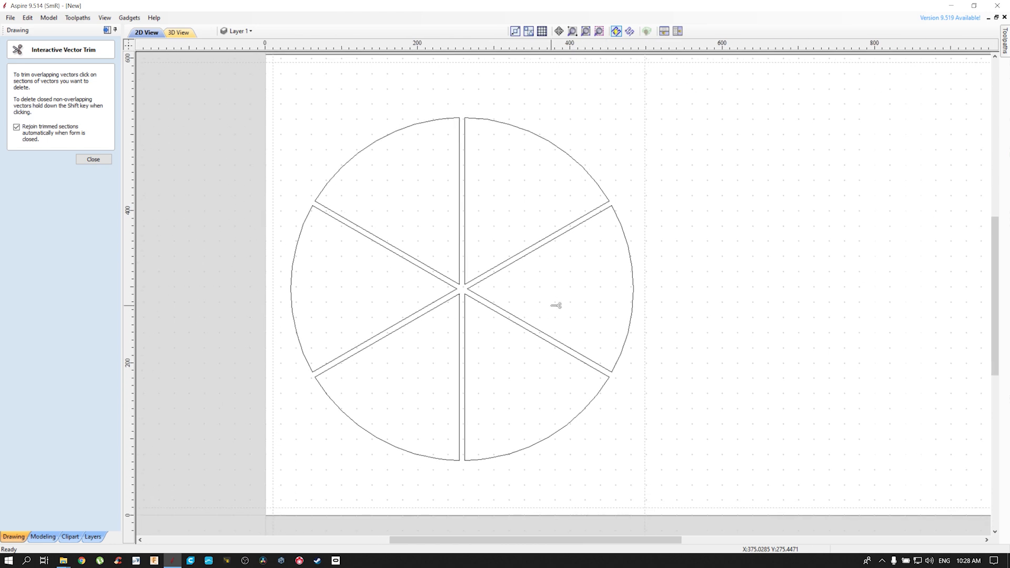
pyautogui.press('Escape')
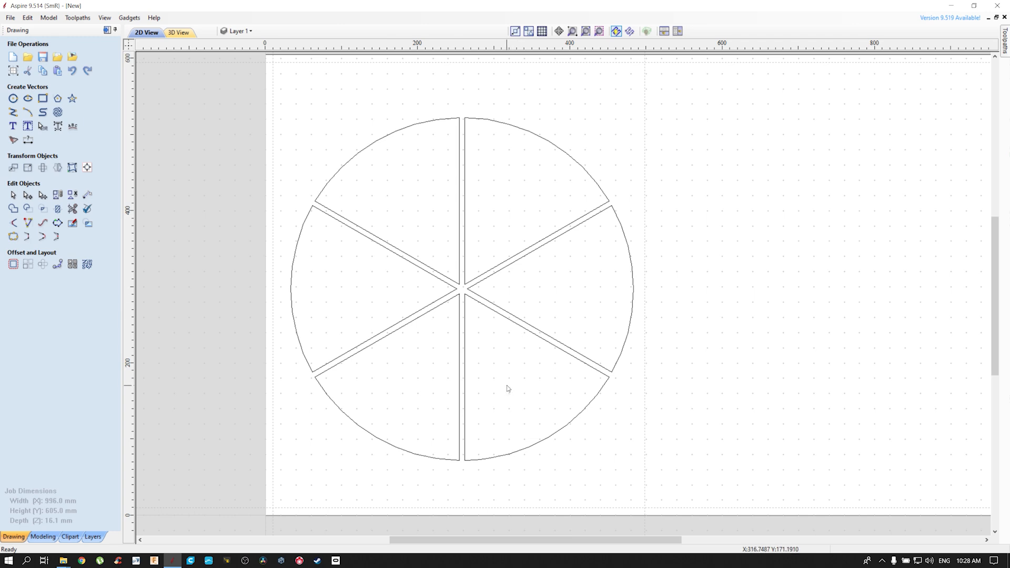
# Draw a 256 mm line at 120 degrees from the inner corner of the upper-left wedge out past its arc
pyautogui.scroll(-1, 491, 366)
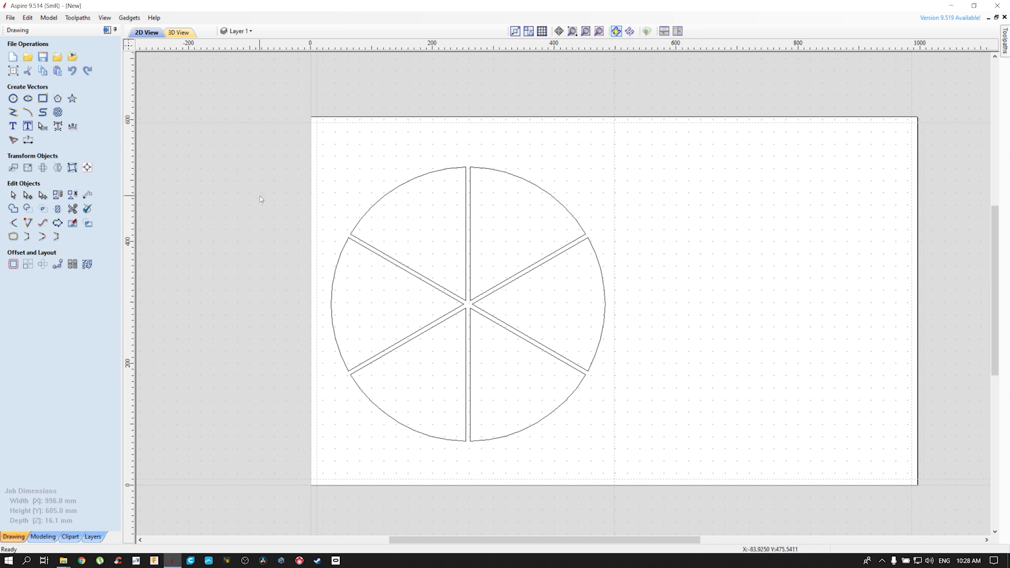
pyautogui.click(12, 112)
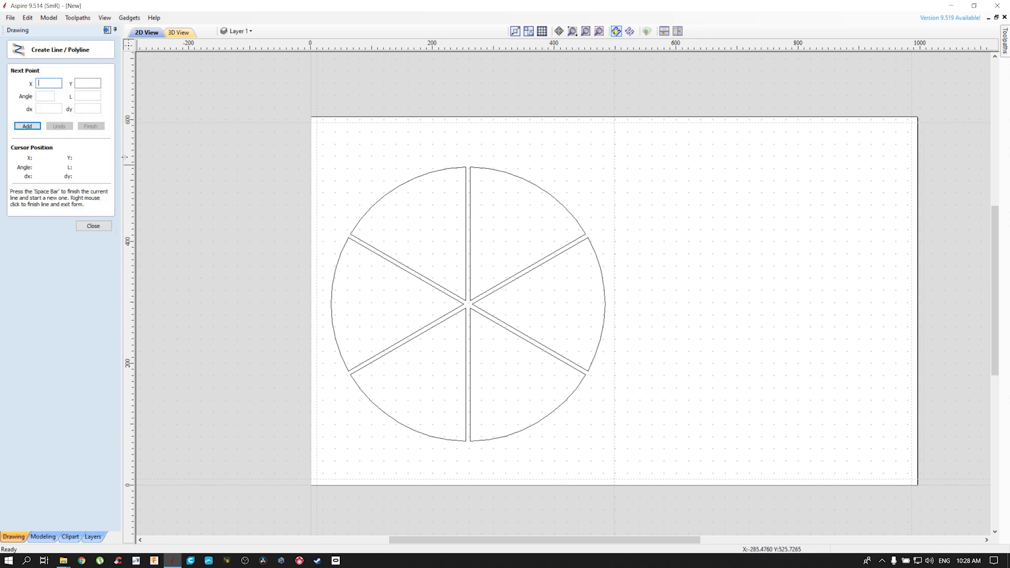
pyautogui.click(471, 307)
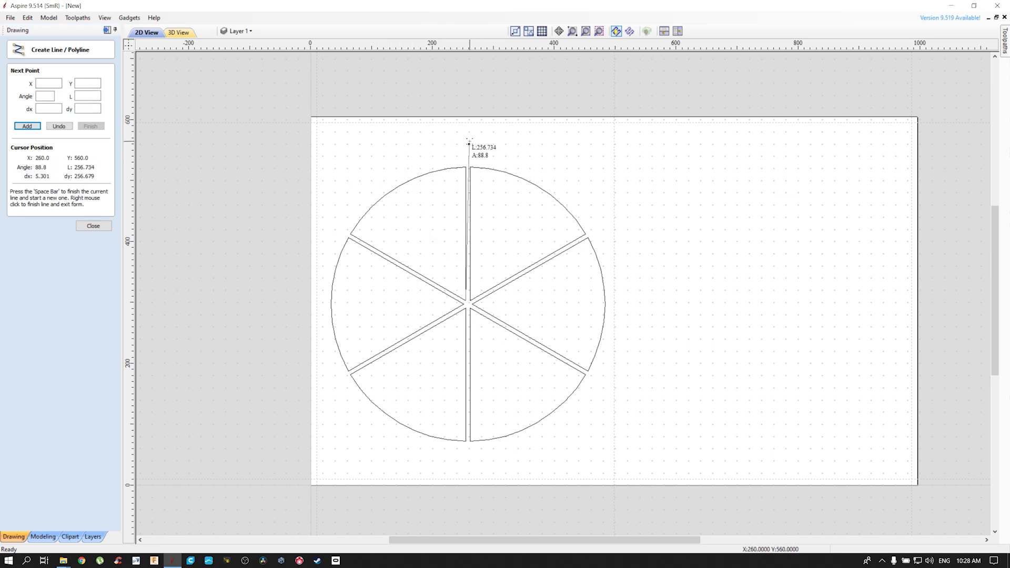
pyautogui.scroll(2, 467, 140)
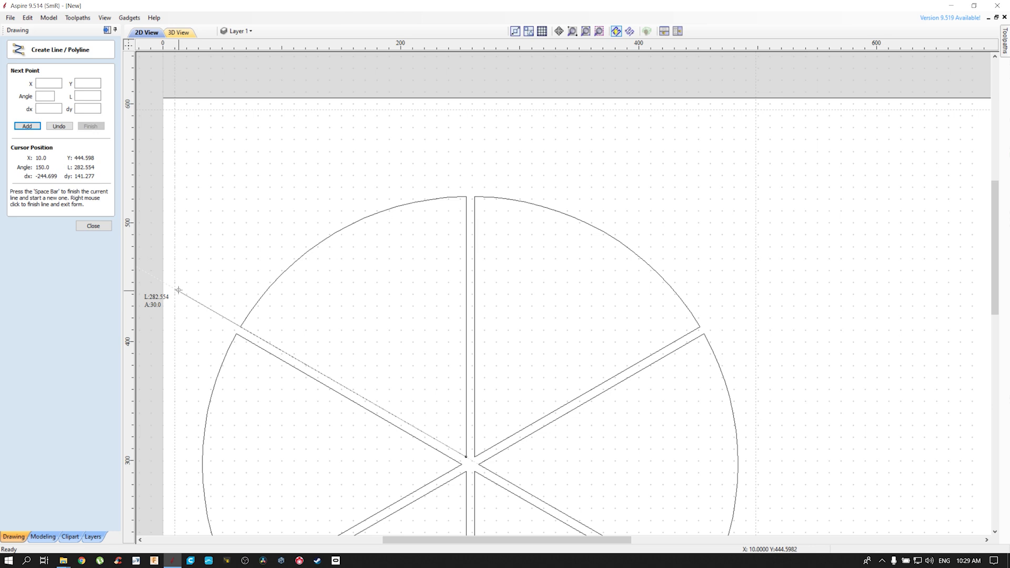
pyautogui.click(311, 196)
pyautogui.rightClick(285, 234)
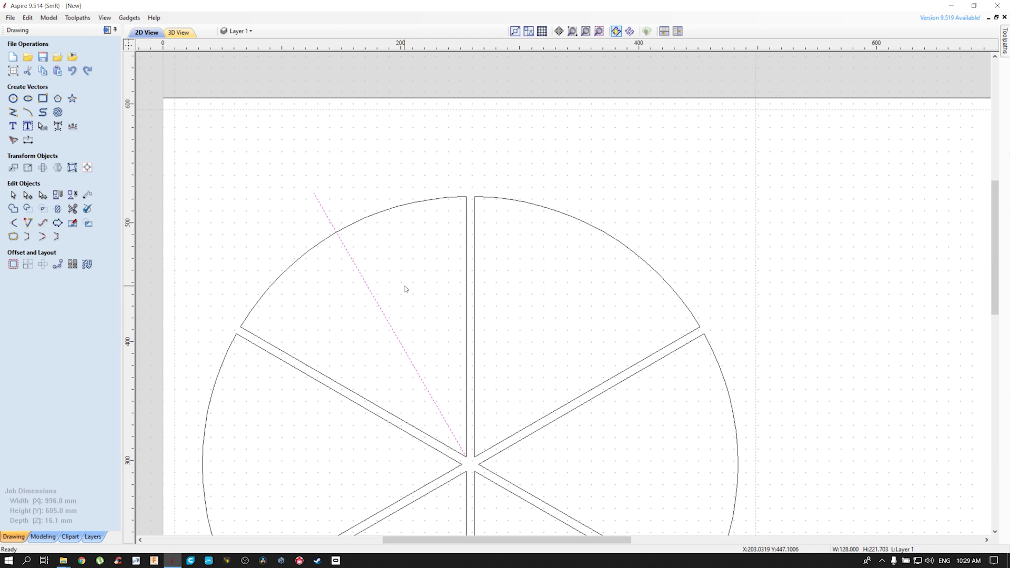
# Draw a 45 mm diameter circle centred on the diagonal line at about X 139, Y 504, and delete that line
pyautogui.click(13, 99)
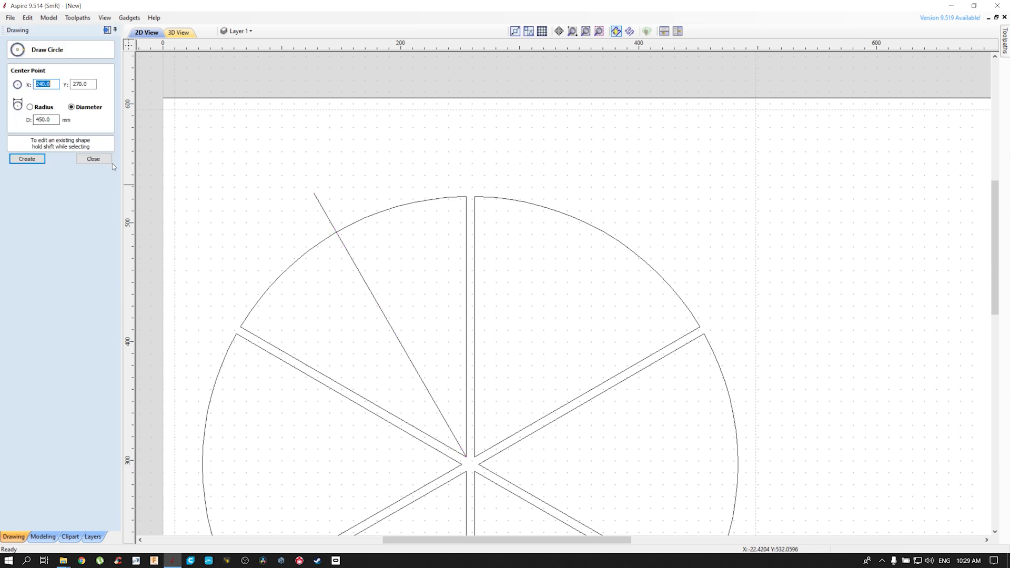
pyautogui.moveTo(57, 120); pyautogui.dragTo(33, 121)
pyautogui.write('45')
pyautogui.scroll(3, 331, 224)
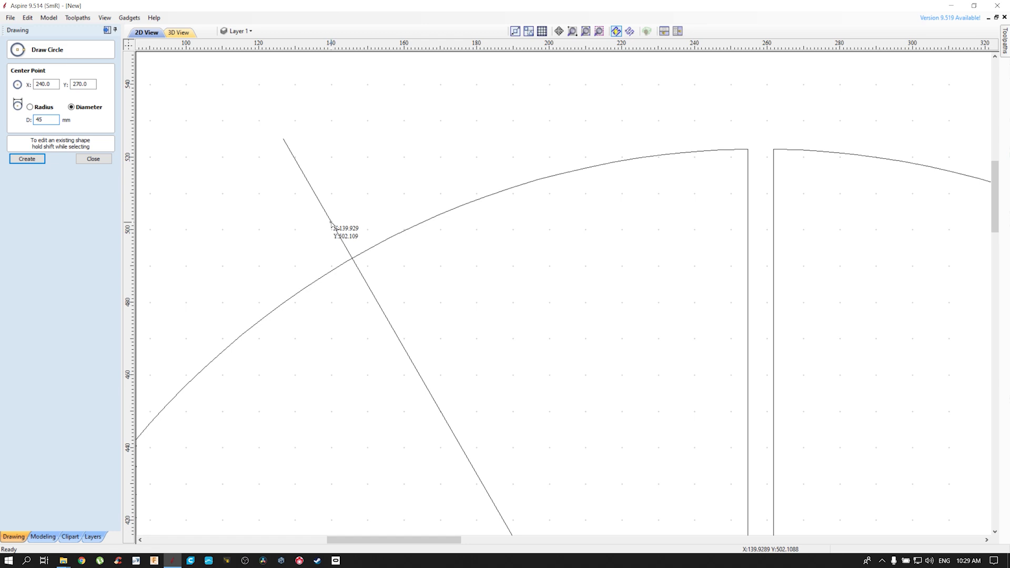
pyautogui.click(328, 215)
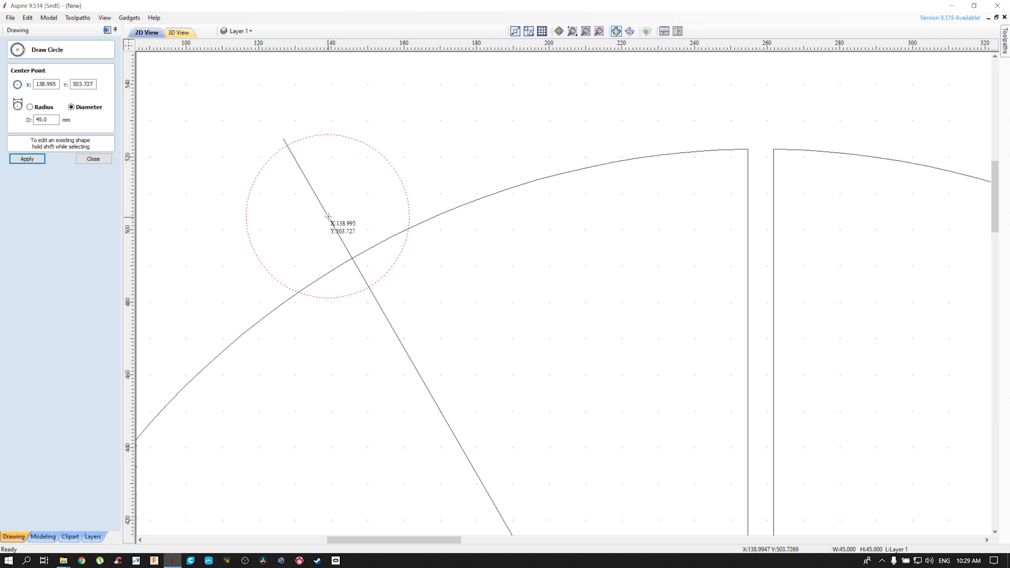
pyautogui.press('Escape')
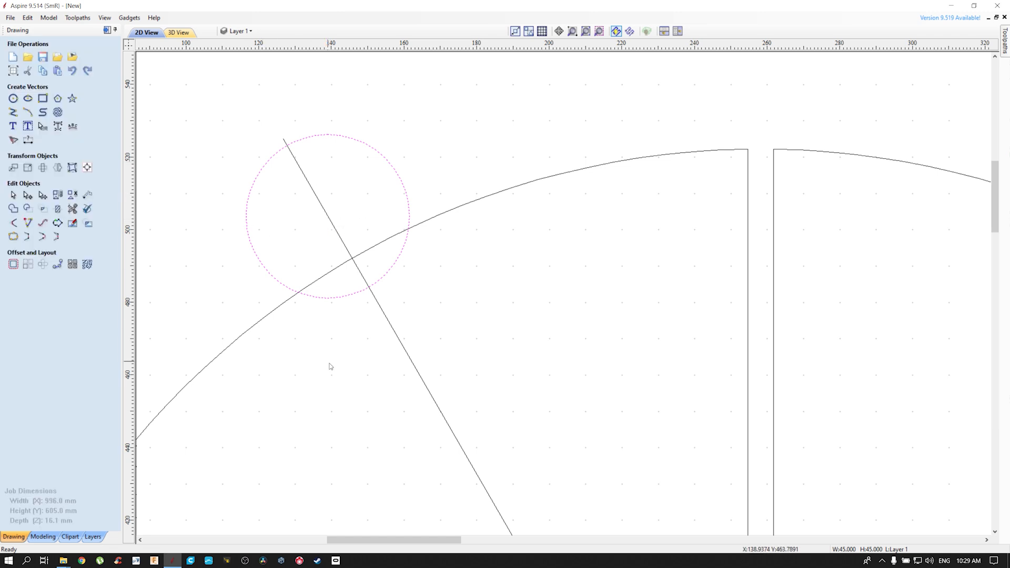
pyautogui.click(419, 377)
pyautogui.press('Delete')
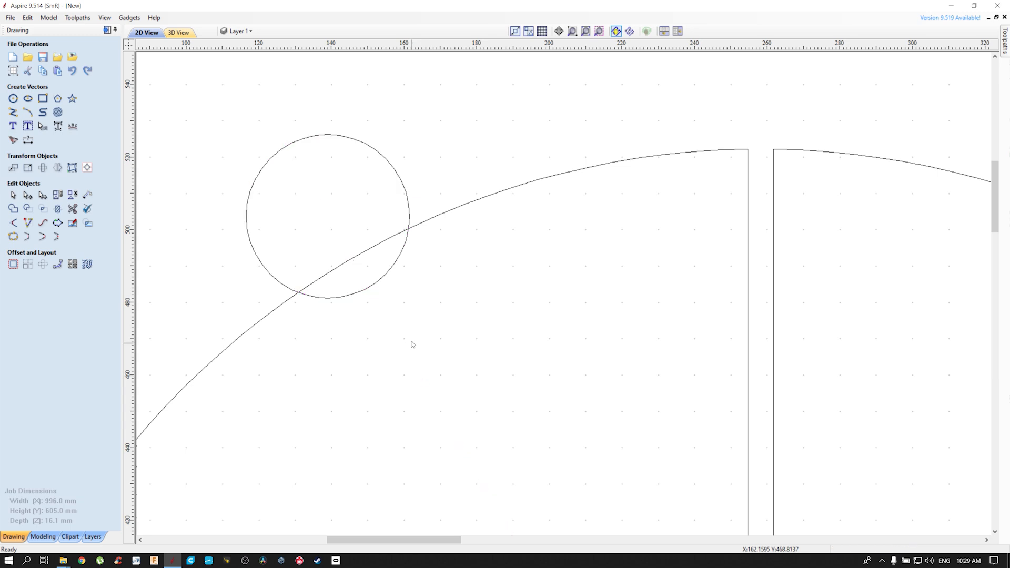
# Draw a 450 mm diameter circle centred where the six wedges meet, matching the plate's outer edge
pyautogui.scroll(-3, 460, 352)
pyautogui.scroll(1, 435, 210)
pyautogui.moveTo(435, 206); pyautogui.dragTo(435, 171, button='middle')
pyautogui.scroll(-4, 435, 172)
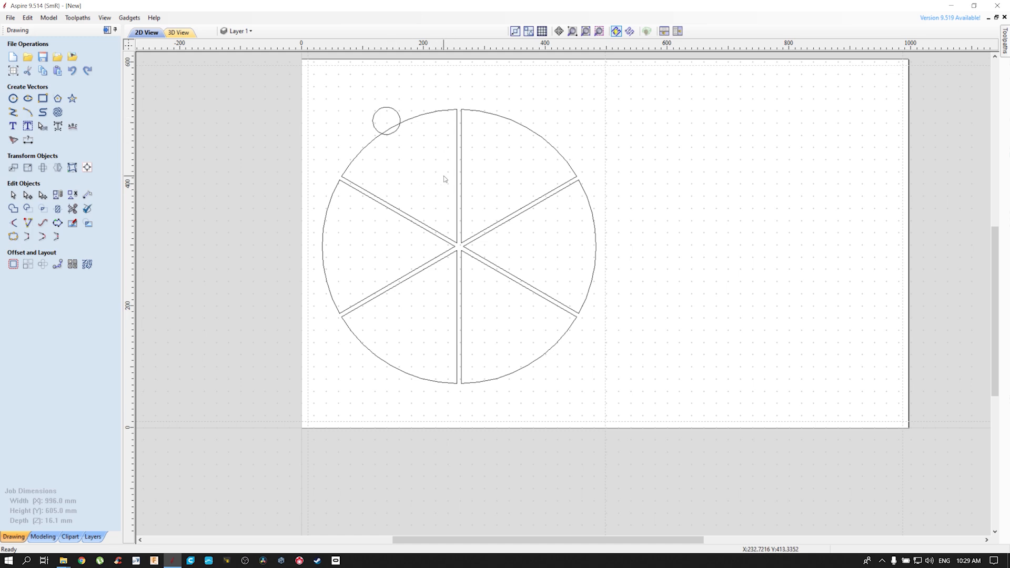
pyautogui.moveTo(433, 162); pyautogui.dragTo(418, 200, button='middle')
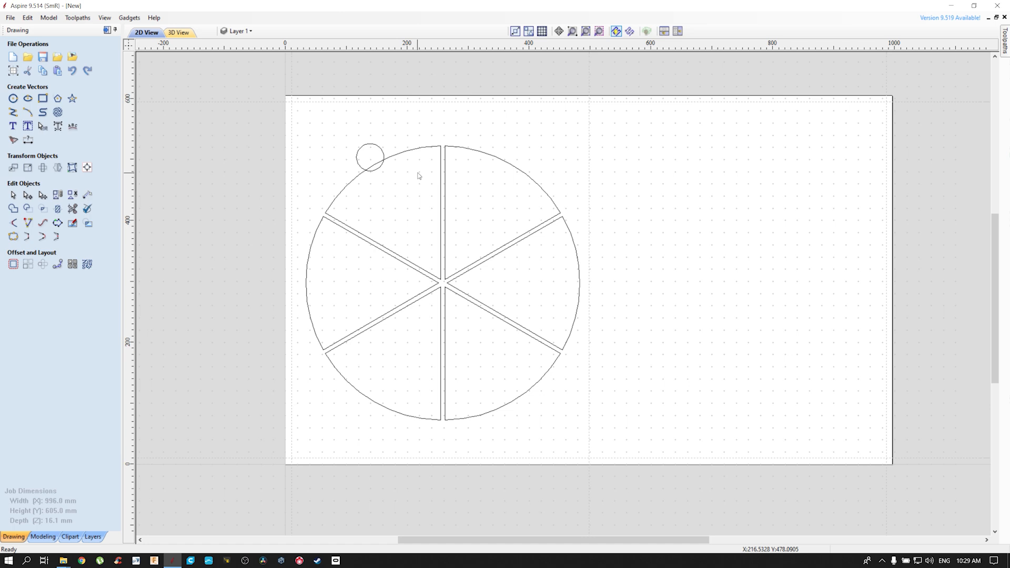
pyautogui.click(13, 99)
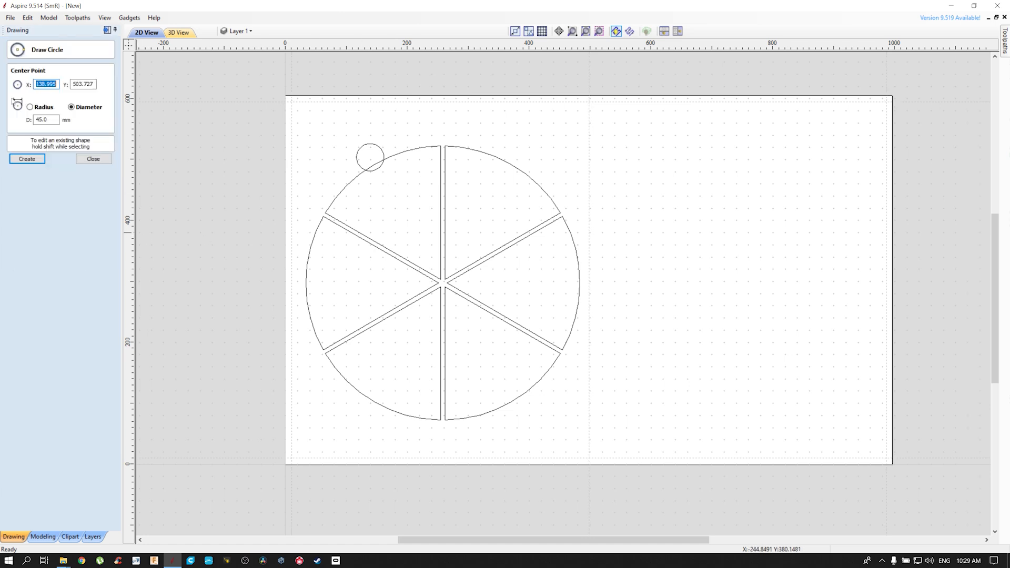
pyautogui.click(35, 120)
pyautogui.write('450')
pyautogui.scroll(3, 441, 284)
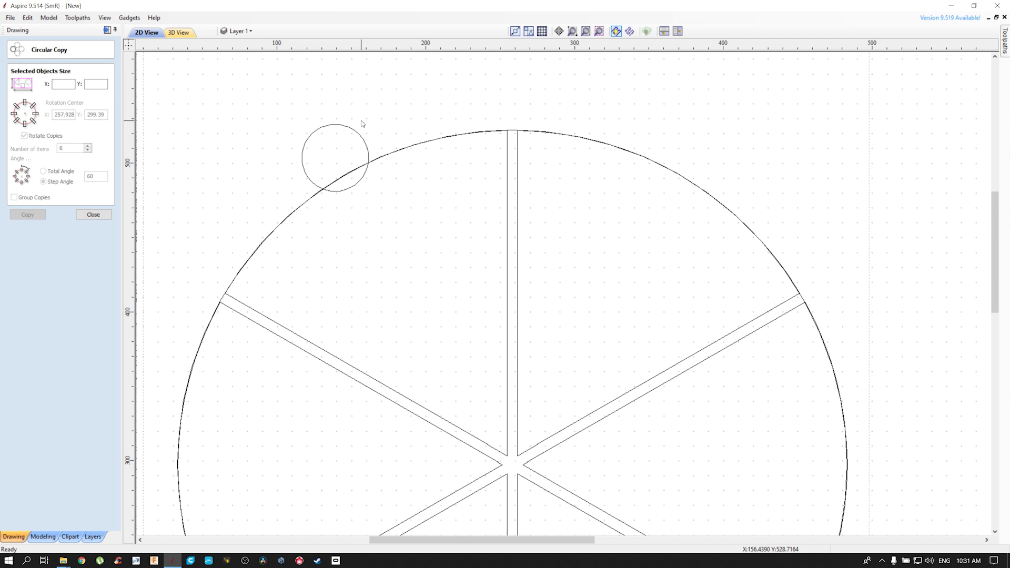
# Try to make six circular copies of the 45 mm circle about its own centre at a 60-degree step angle
pyautogui.click(361, 139)
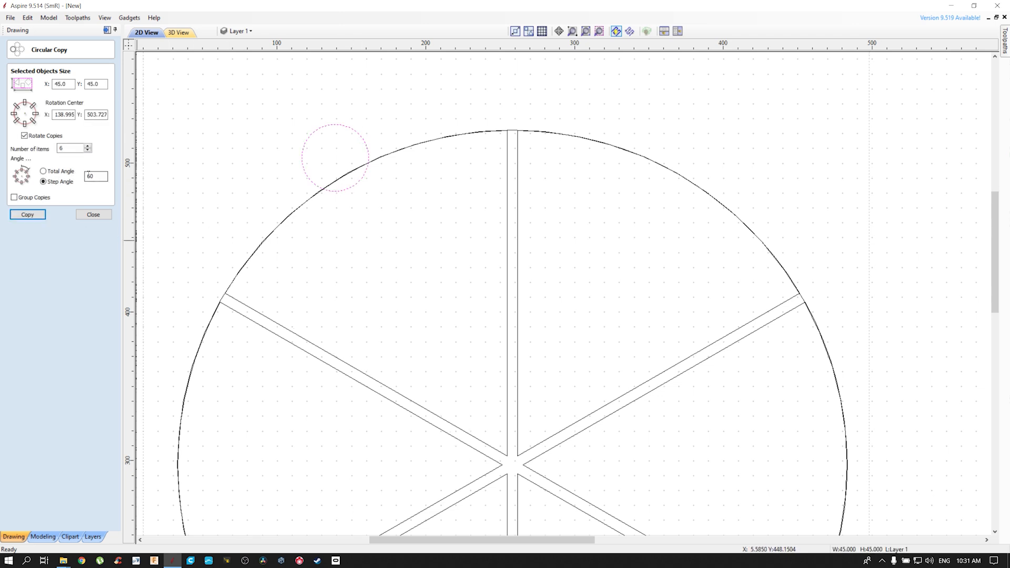
pyautogui.click(40, 216)
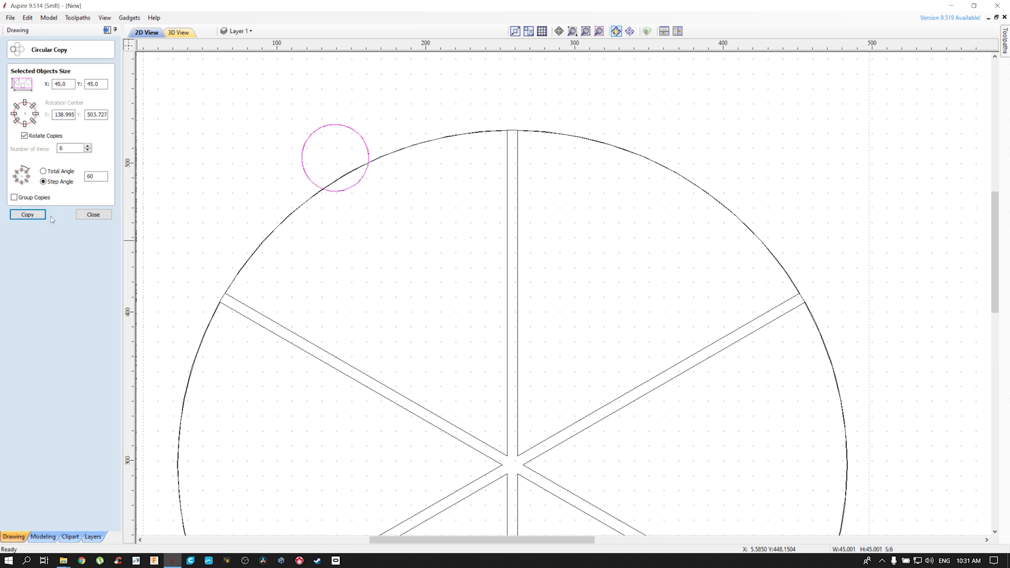
pyautogui.click(343, 145)
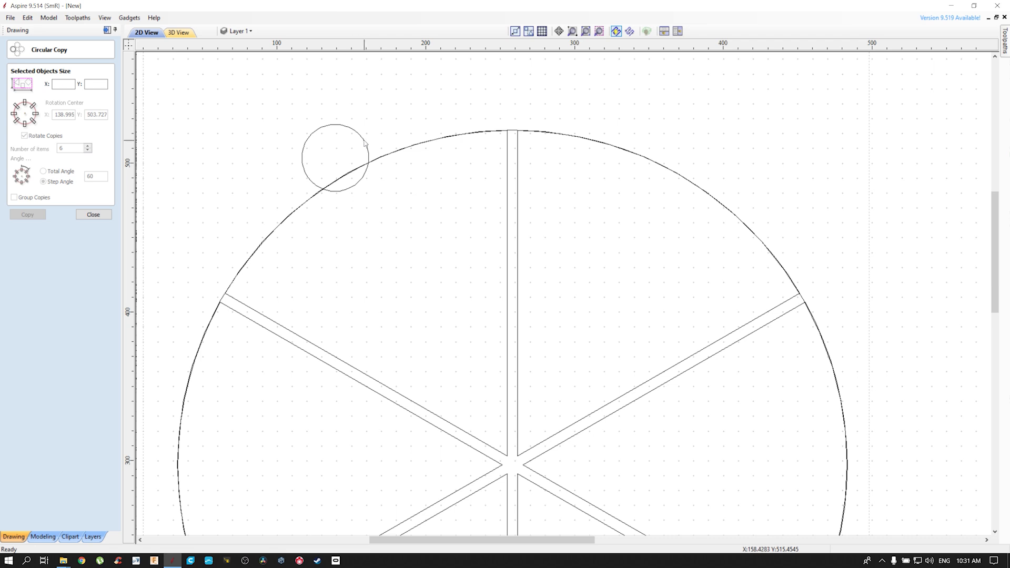
pyautogui.click(364, 143)
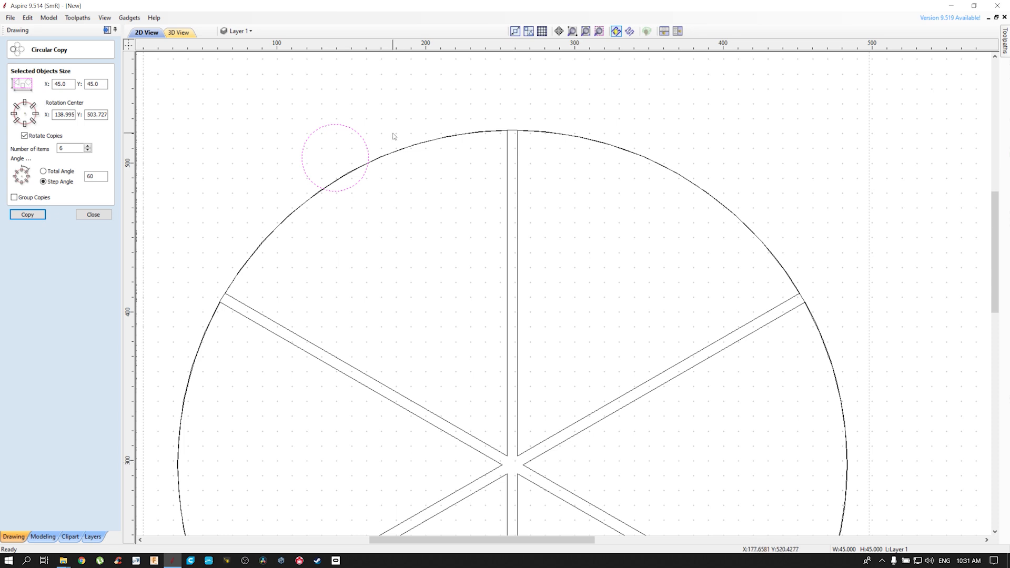
# Try six copies of the 45 mm circle along the 450 mm circle, aligned to the curve, and undo them
pyautogui.scroll(-4, 444, 287)
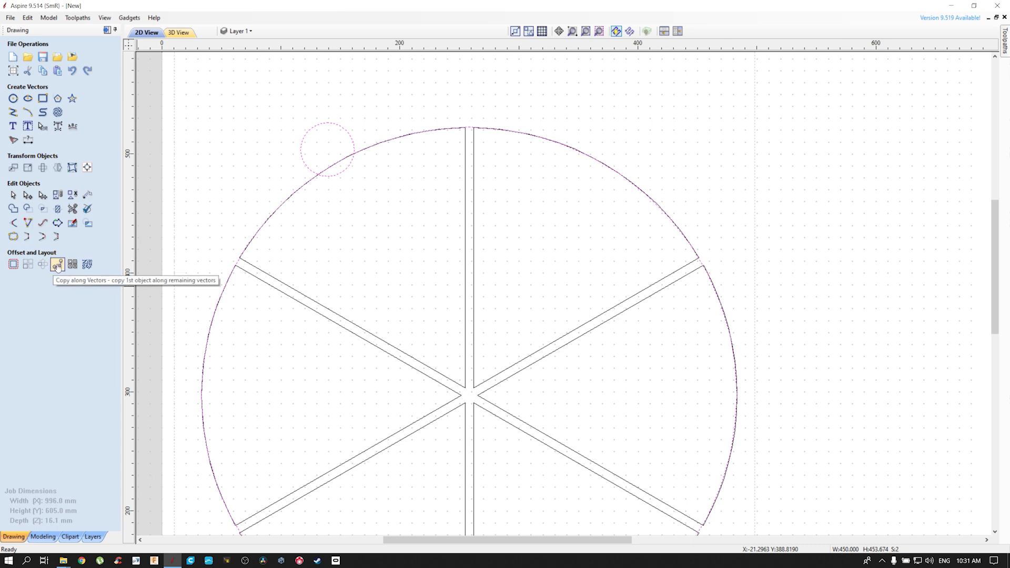
pyautogui.click(58, 265)
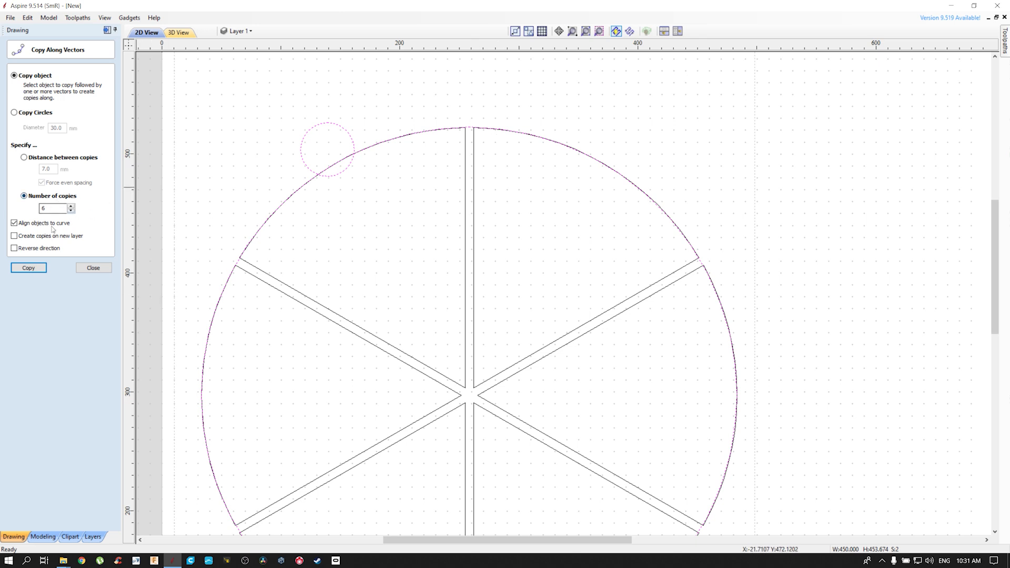
pyautogui.click(29, 268)
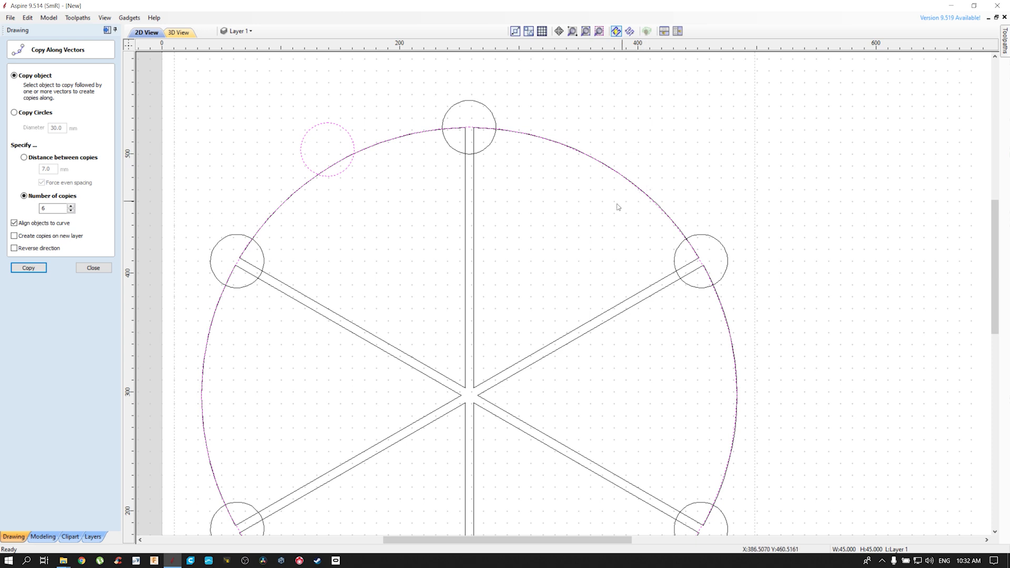
pyautogui.hotkey('ctrl', 'z')
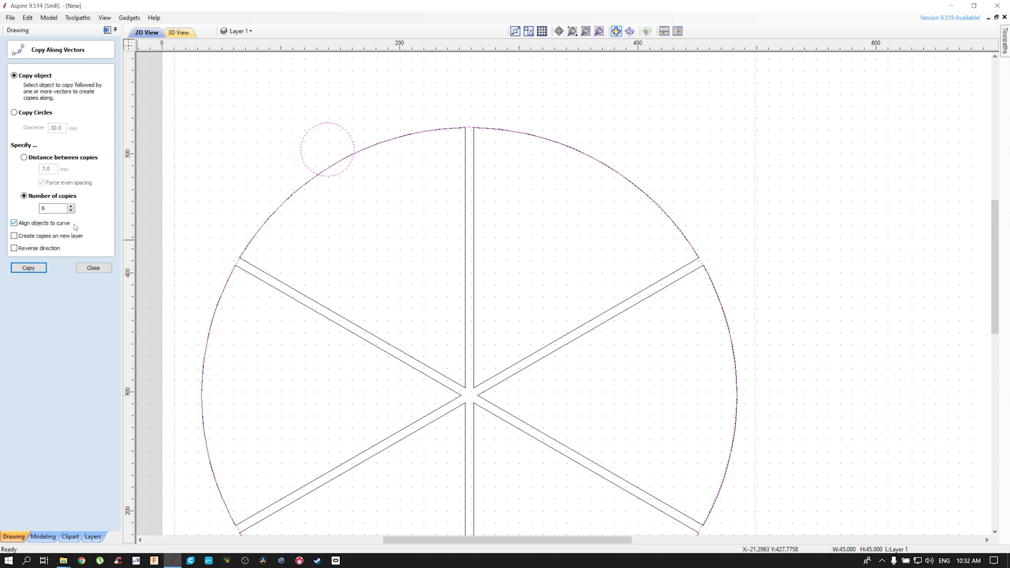
# Make six copies of the 45 mm circle along the 450 mm circle without curve alignment, and delete the original small circle
pyautogui.click(36, 226)
pyautogui.click(28, 269)
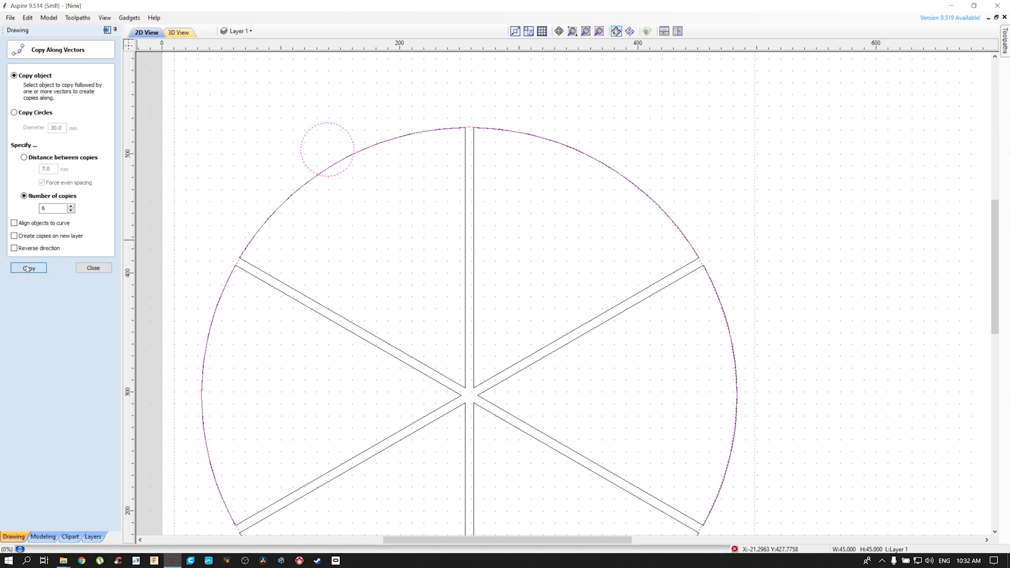
pyautogui.click(369, 142)
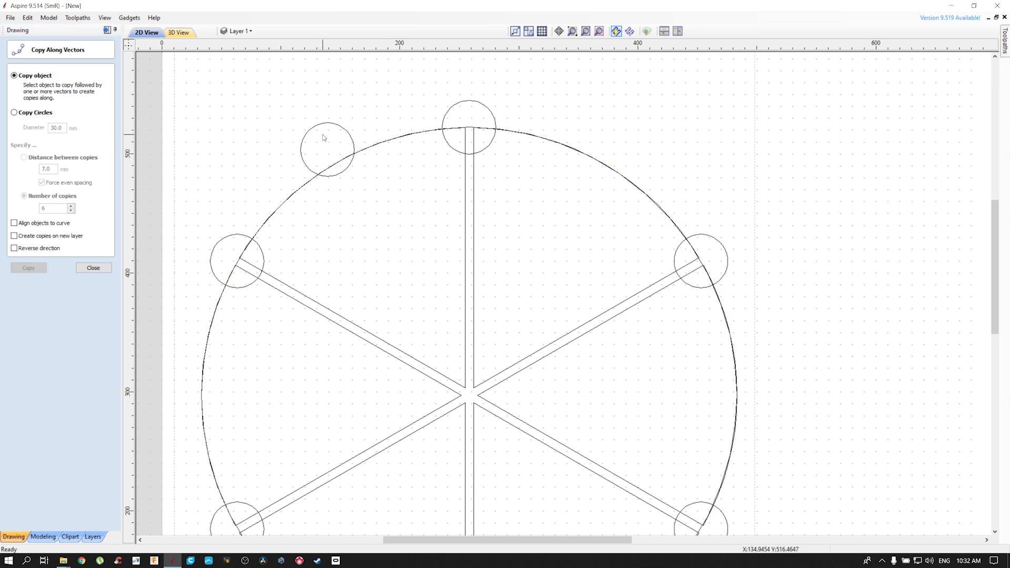
pyautogui.click(350, 134)
pyautogui.press('Delete')
# Rotate all six 45 mm circles together by 30 degrees about their common centre
pyautogui.scroll(-2, 513, 122)
pyautogui.click(501, 105)
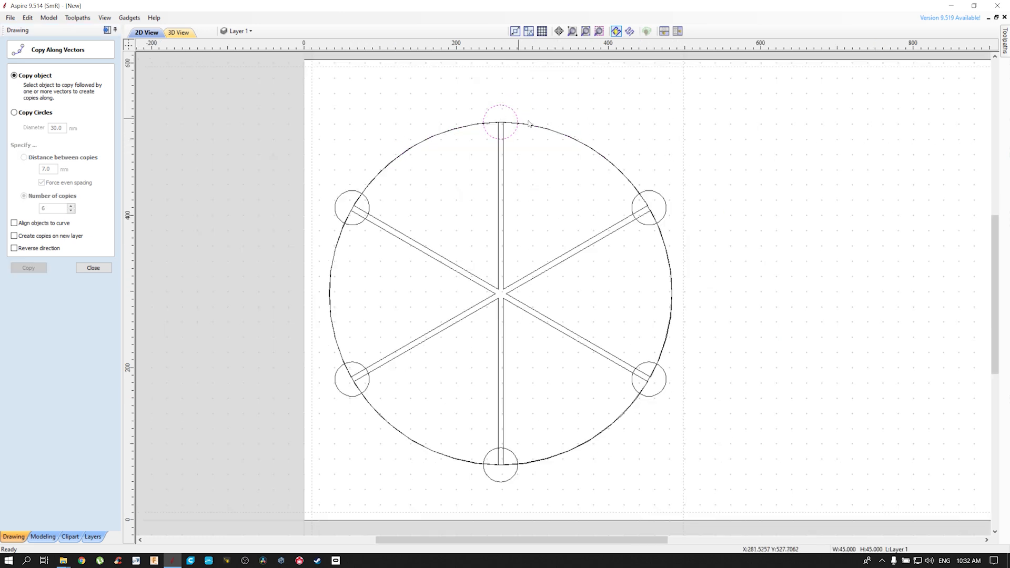
pyautogui.keyDown('shift'); pyautogui.click(665, 203); pyautogui.keyUp('shift')
pyautogui.keyDown('shift'); pyautogui.click(664, 386); pyautogui.keyUp('shift')
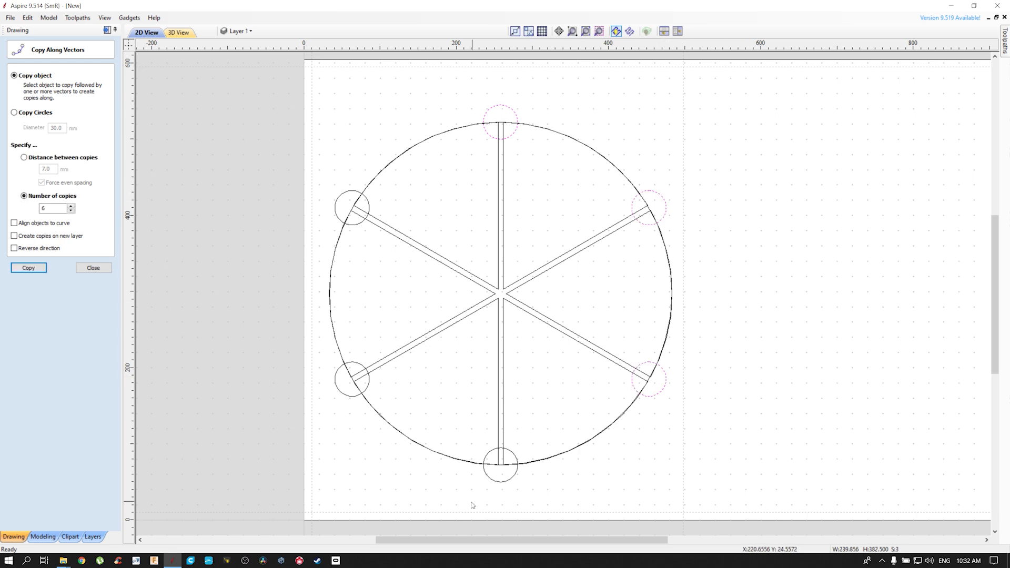
pyautogui.keyDown('shift'); pyautogui.click(502, 482); pyautogui.keyUp('shift')
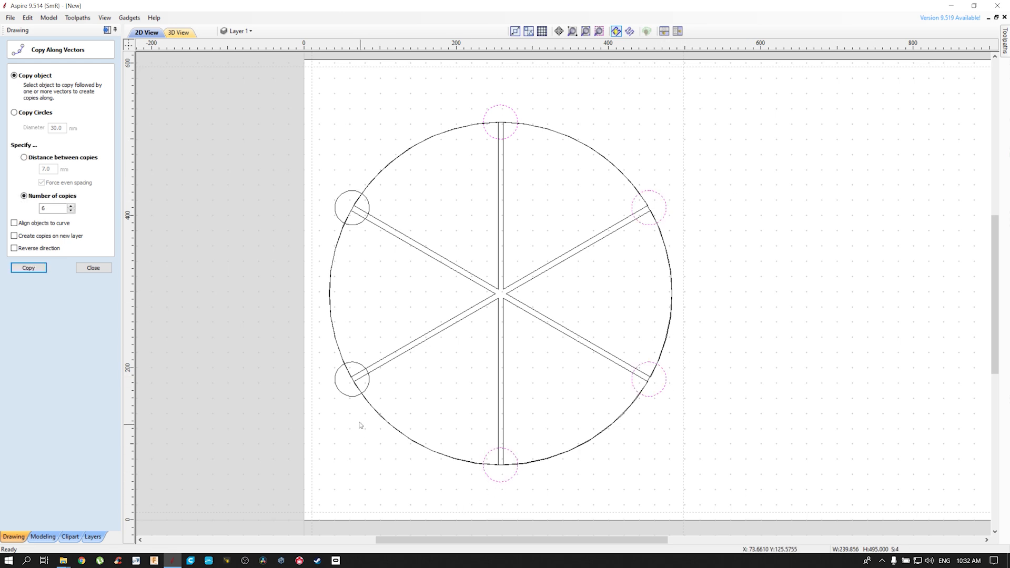
pyautogui.keyDown('shift'); pyautogui.click(356, 396); pyautogui.keyUp('shift')
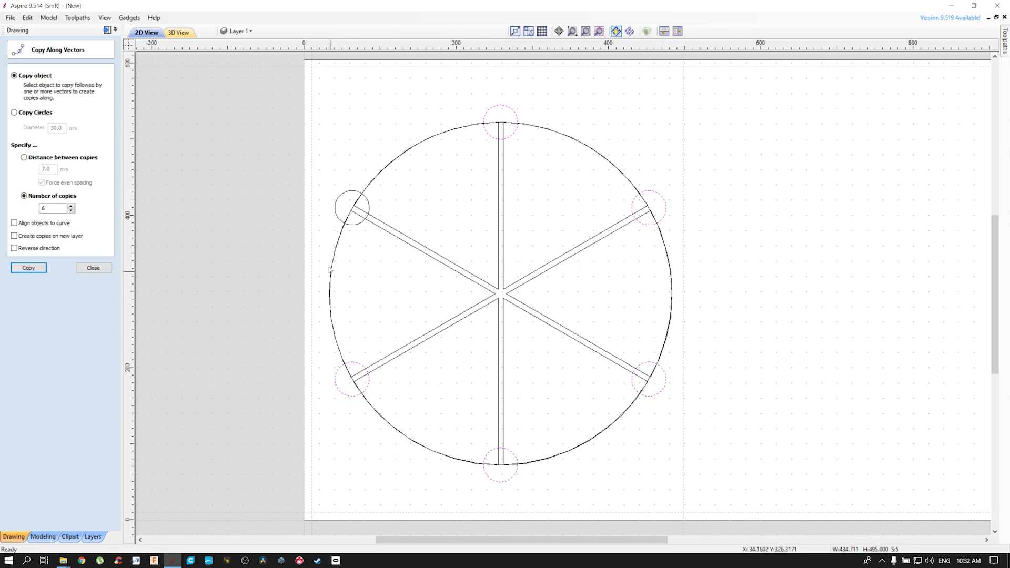
pyautogui.keyDown('shift'); pyautogui.click(338, 219); pyautogui.keyUp('shift')
pyautogui.click(100, 266)
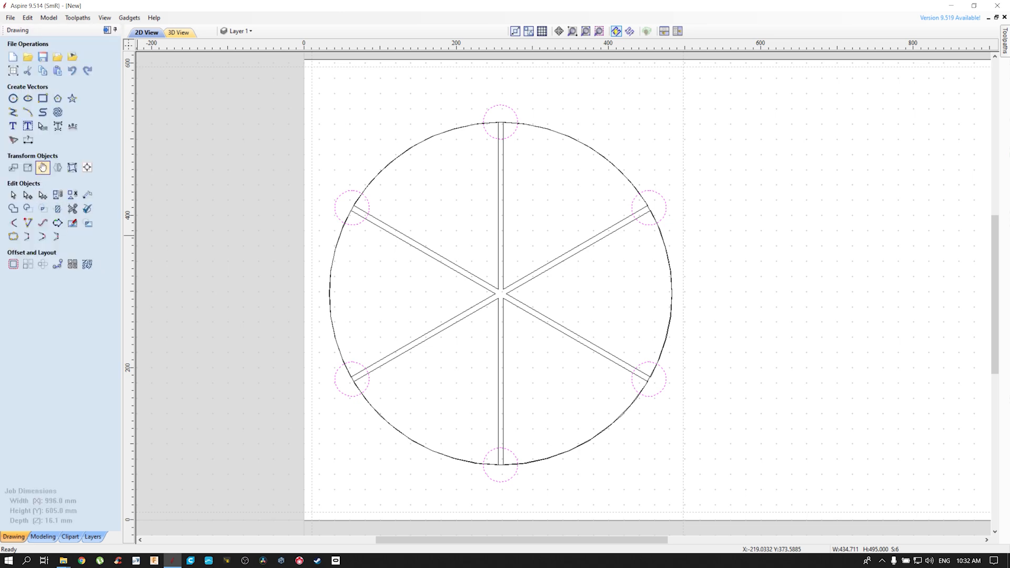
pyautogui.click(43, 167)
pyautogui.write('30')
pyautogui.press('Return')
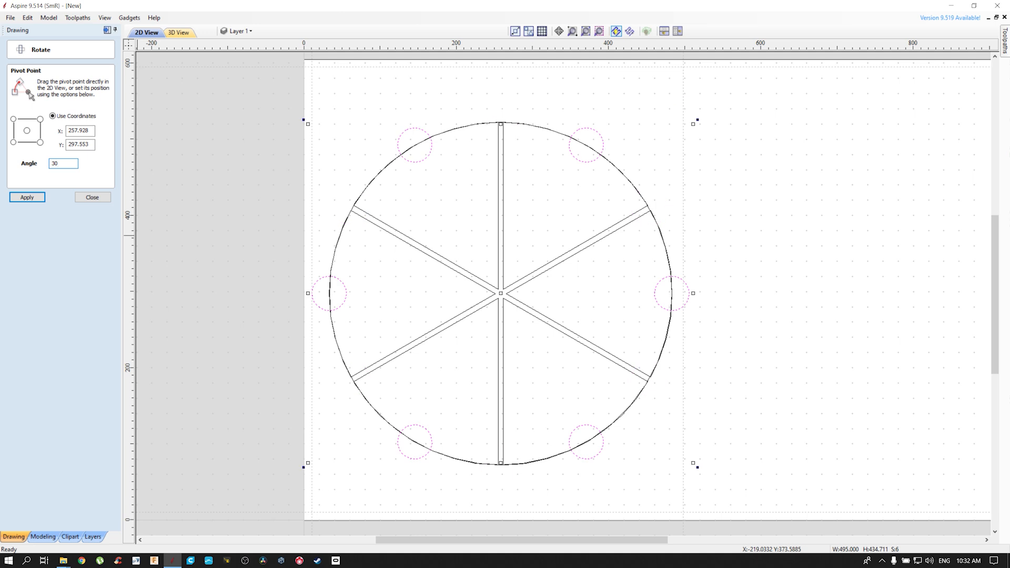
pyautogui.click(92, 198)
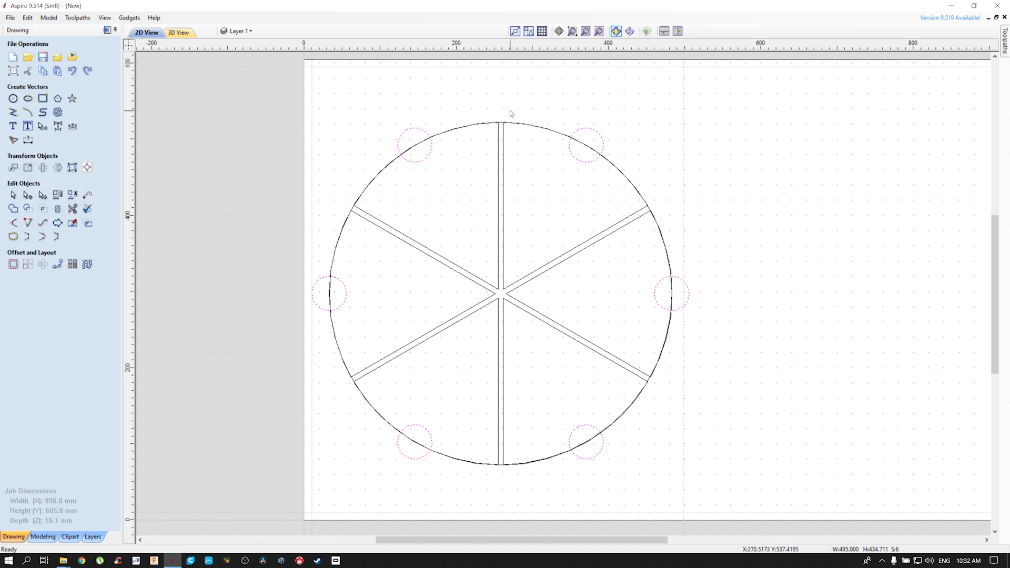
# Delete the 450 mm guide circle lying over the wedge arcs
pyautogui.scroll(2, 513, 112)
pyautogui.click(492, 123)
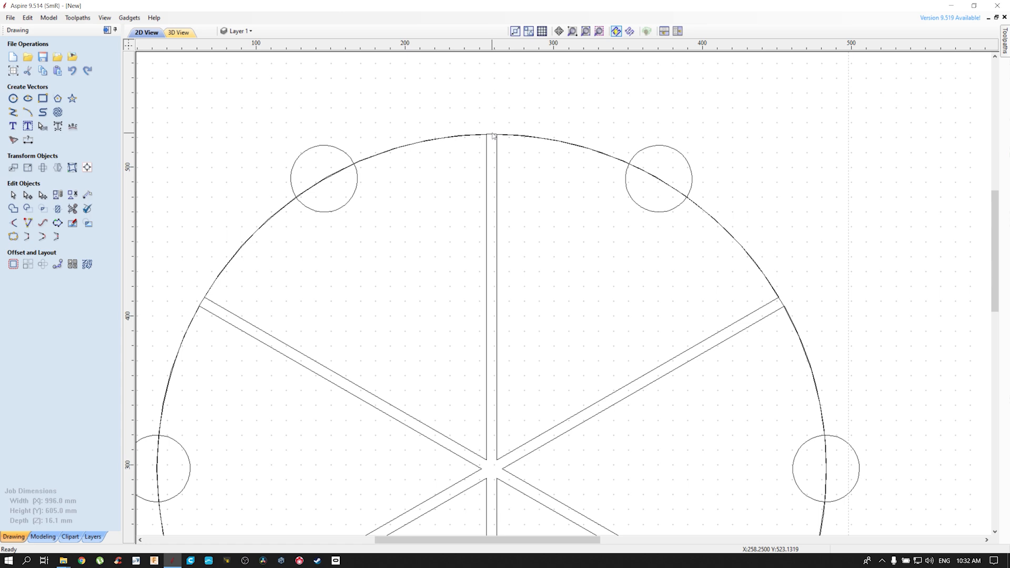
pyautogui.click(493, 134)
pyautogui.press('Delete')
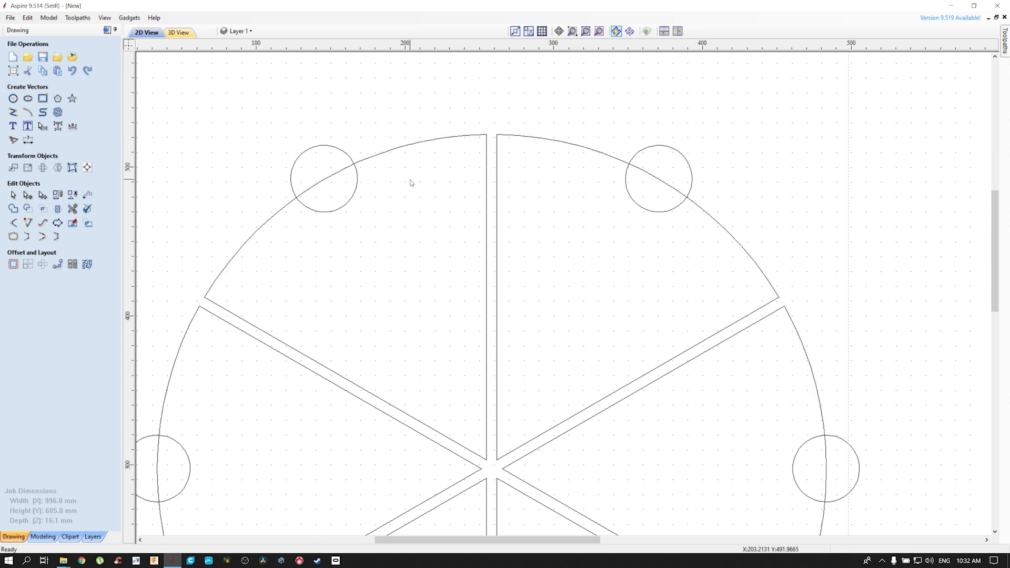
# Undo the guide circle deletion, the rotation, the original circle's deletion and the copies along the vector
pyautogui.hotkey('ctrl', 'z')
pyautogui.hotkey('ctrl', 'z')
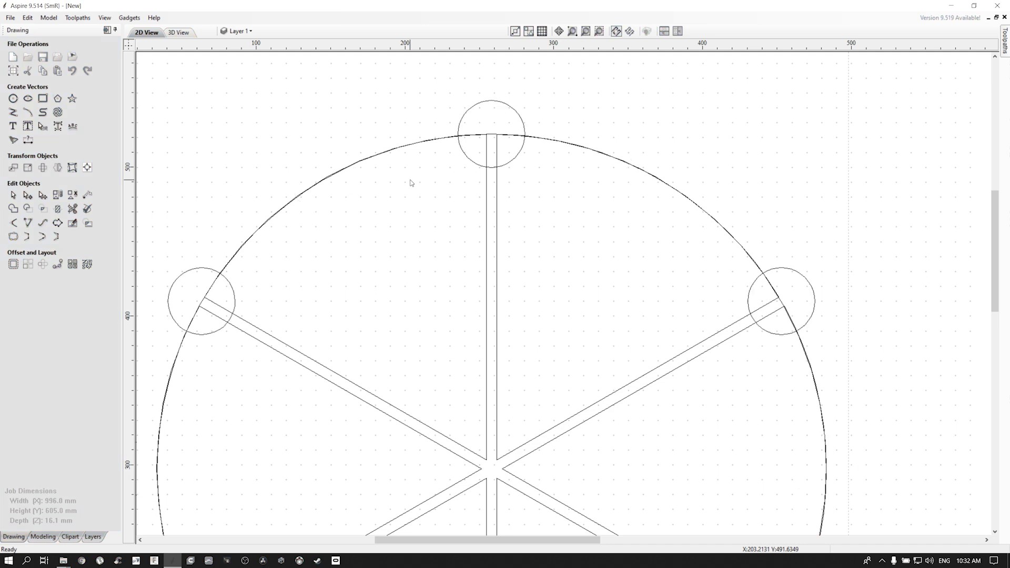
pyautogui.hotkey('ctrl', 'z')
pyautogui.hotkey('ctrl', 'z')
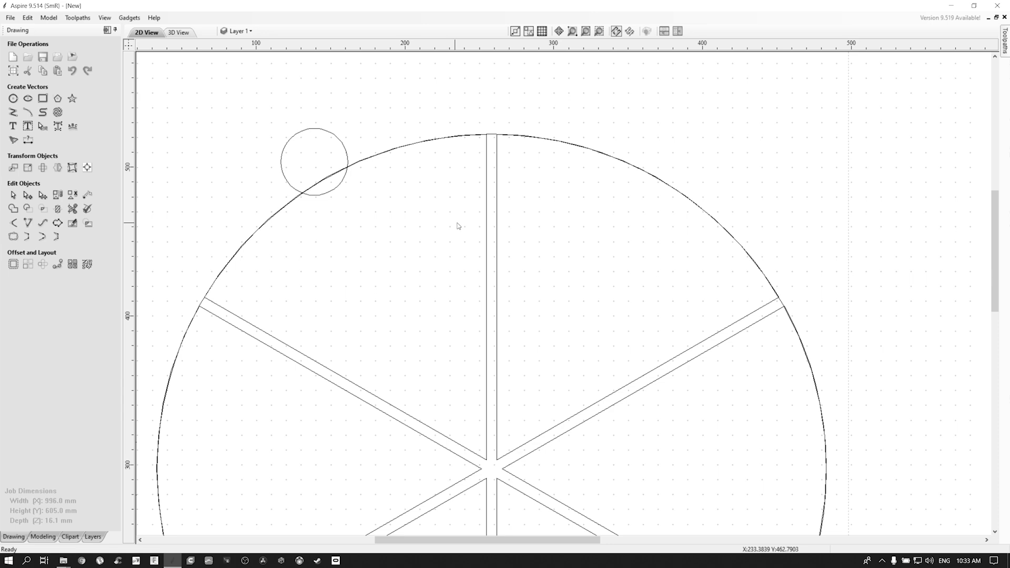
# Circular-copy the 45 mm circle together with the 450 mm guide circle as six items at a 60-degree step angle
pyautogui.scroll(-3, 458, 226)
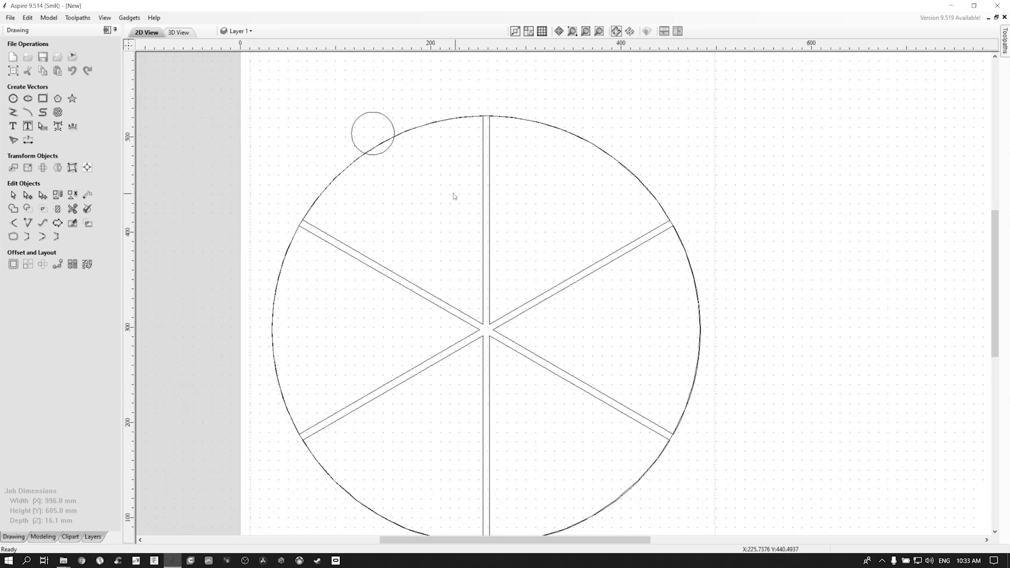
pyautogui.click(392, 124)
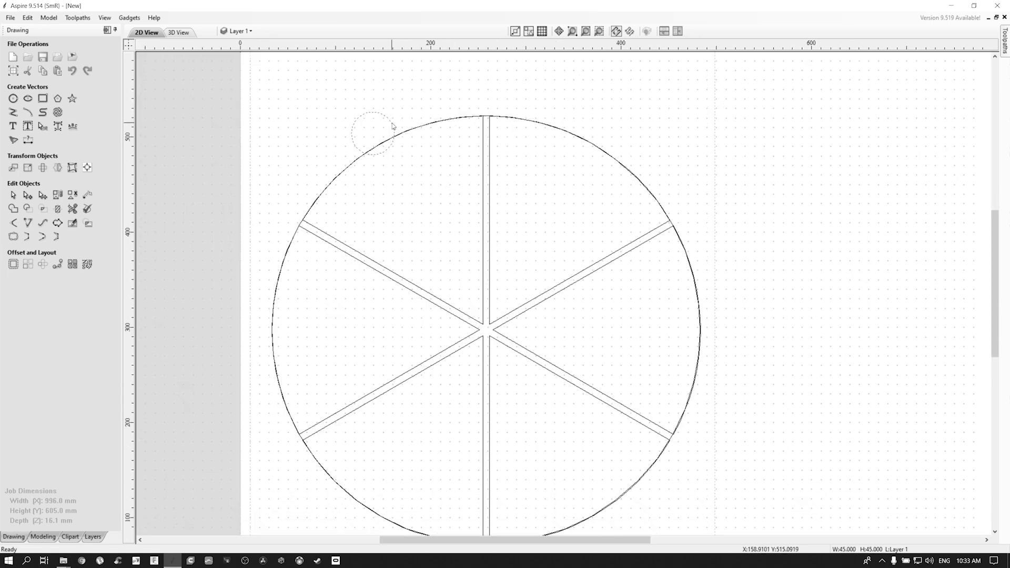
pyautogui.keyDown('shift'); pyautogui.click(490, 113); pyautogui.keyUp('shift')
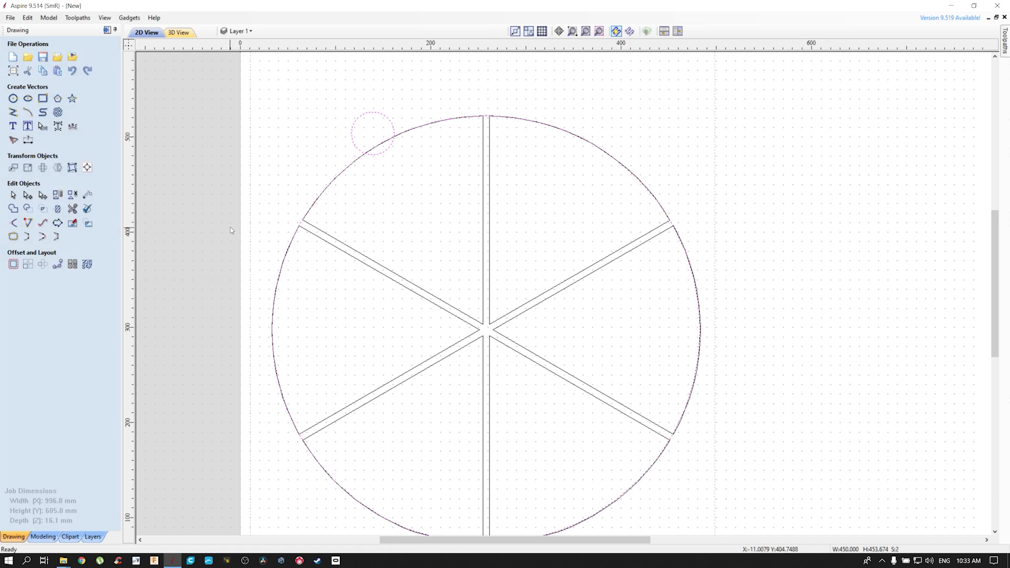
pyautogui.click(43, 266)
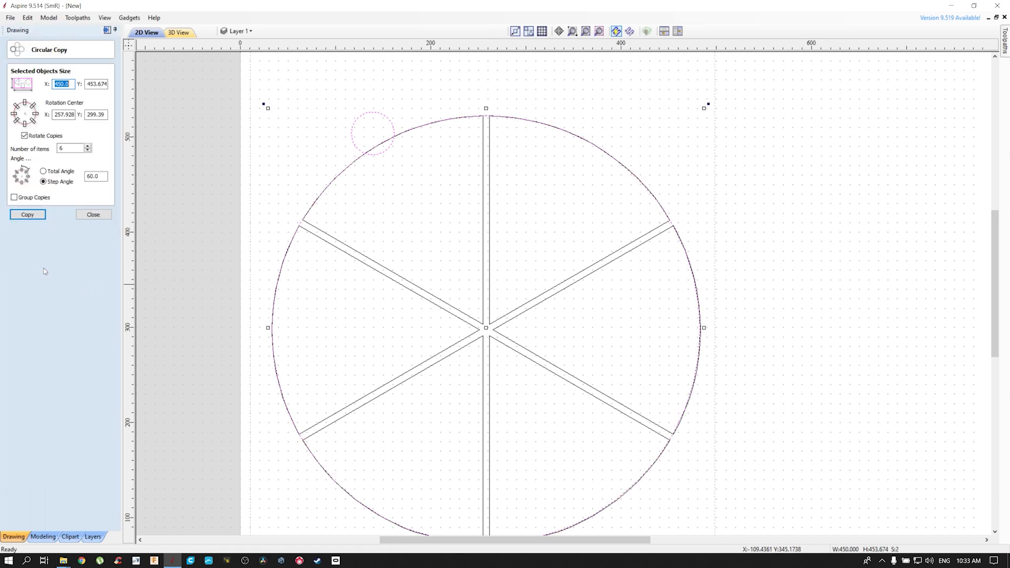
pyautogui.click(27, 215)
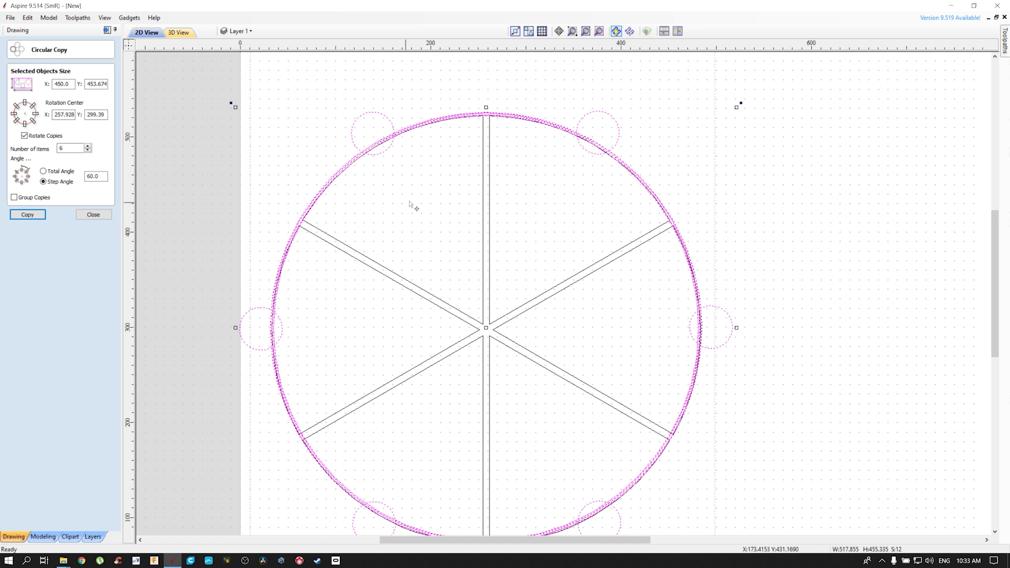
# Delete all overlapping 450 mm guide circles, keeping the wedges and the six 45 mm circles
pyautogui.click(531, 92)
pyautogui.scroll(8, 507, 99)
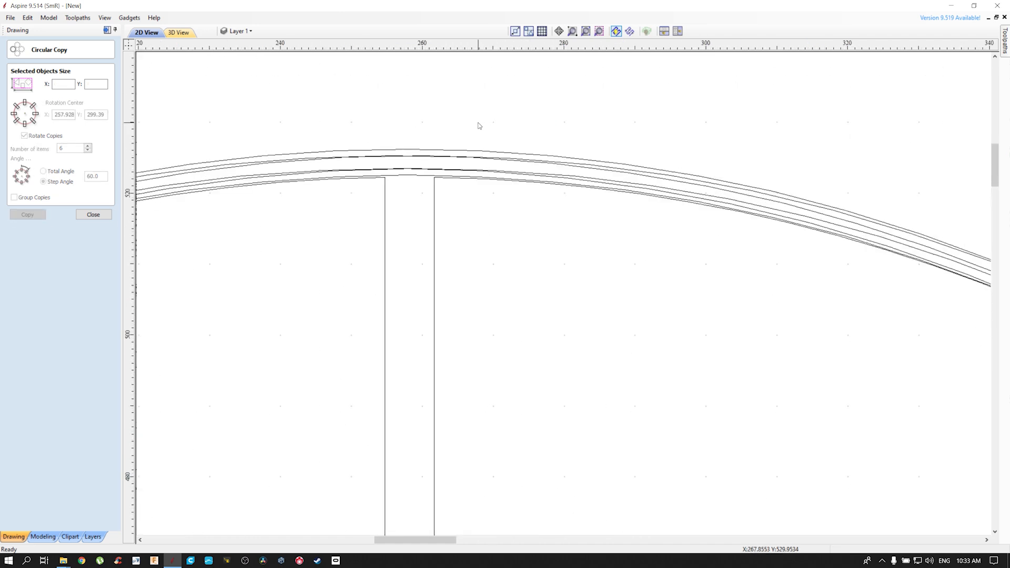
pyautogui.moveTo(413, 142); pyautogui.dragTo(401, 188)
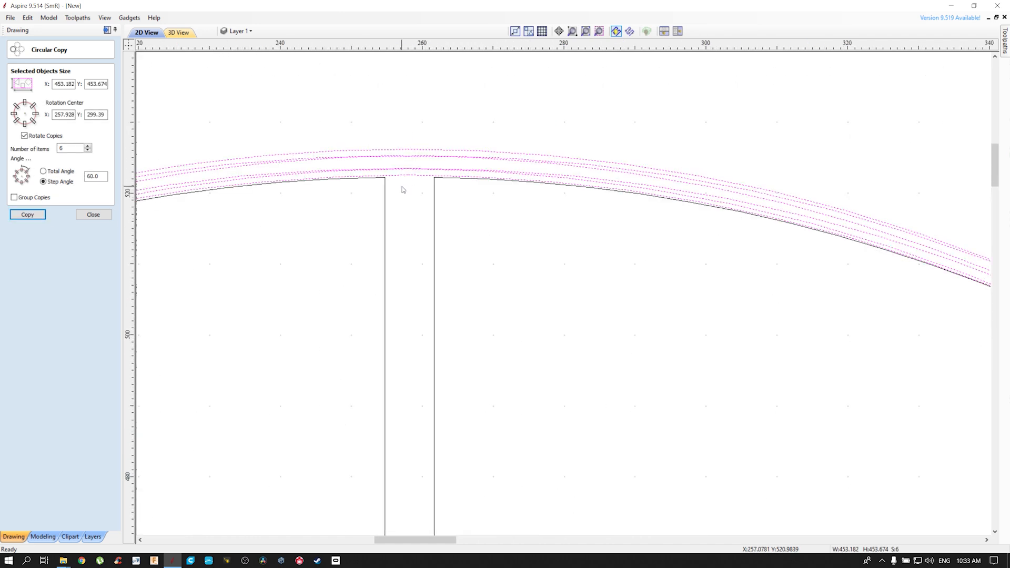
pyautogui.click(402, 188)
pyautogui.scroll(-8, 402, 189)
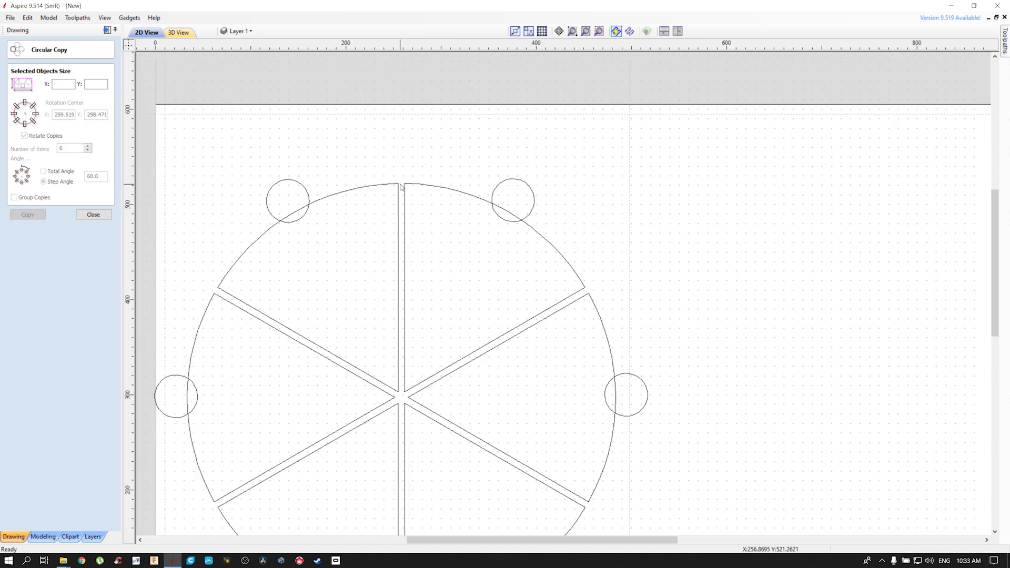
pyautogui.moveTo(359, 327); pyautogui.dragTo(451, 219, button='middle')
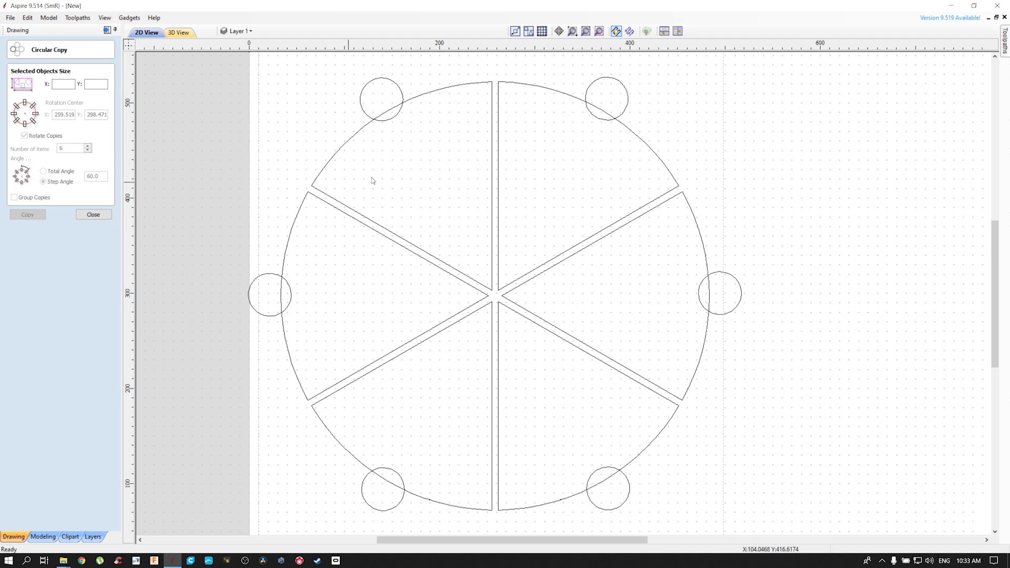
pyautogui.moveTo(883, 105); pyautogui.dragTo(830, 176)
pyautogui.moveTo(766, 193); pyautogui.dragTo(704, 248)
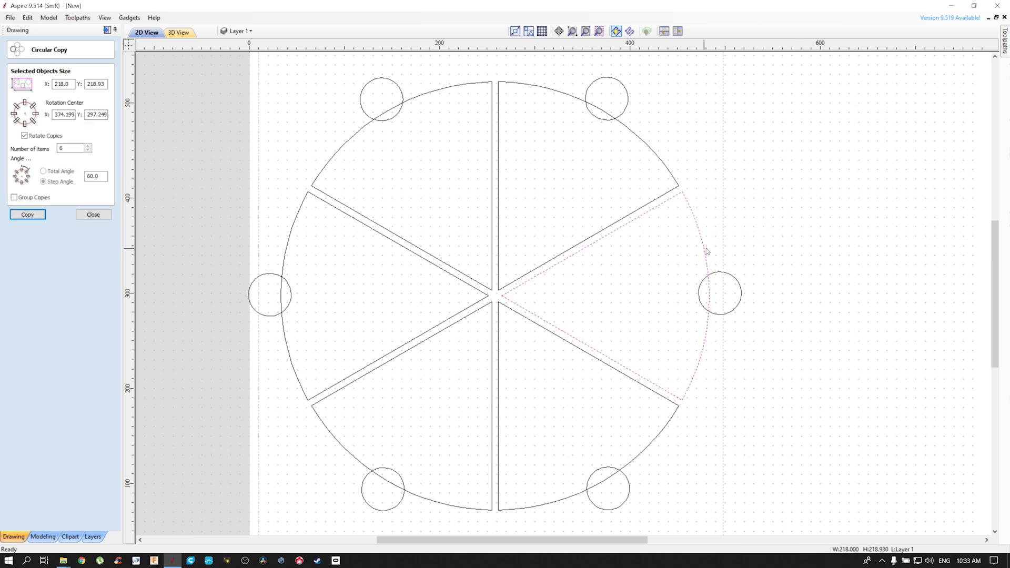
pyautogui.moveTo(784, 237); pyautogui.dragTo(702, 278)
pyautogui.click(692, 251)
pyautogui.moveTo(679, 220); pyautogui.dragTo(768, 342)
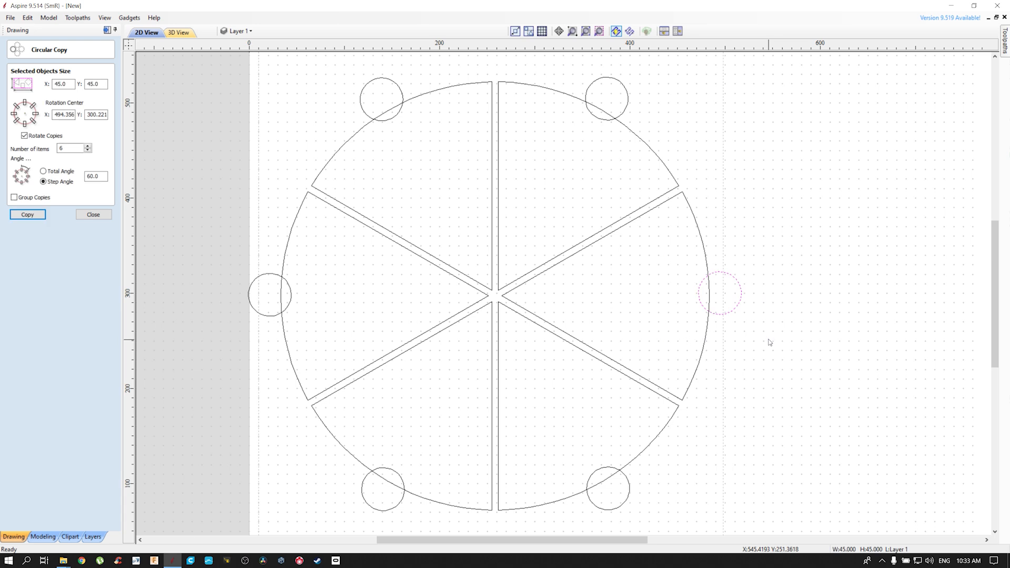
pyautogui.click(804, 256)
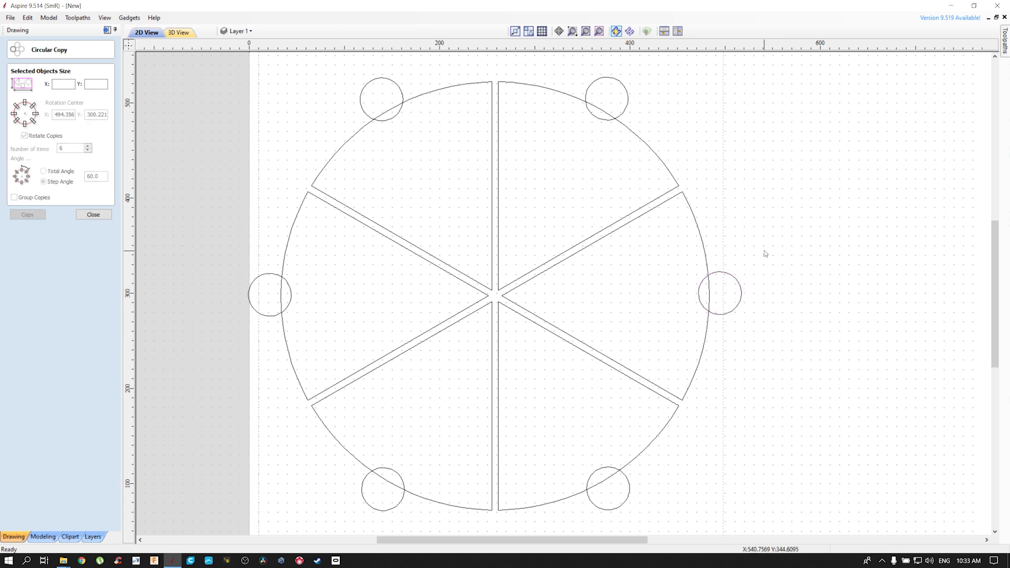
# Trim away the overlapping inner arcs of the six 45 mm circles and the wedge edge segments inside them, leaving one outline per wedge
pyautogui.click(108, 214)
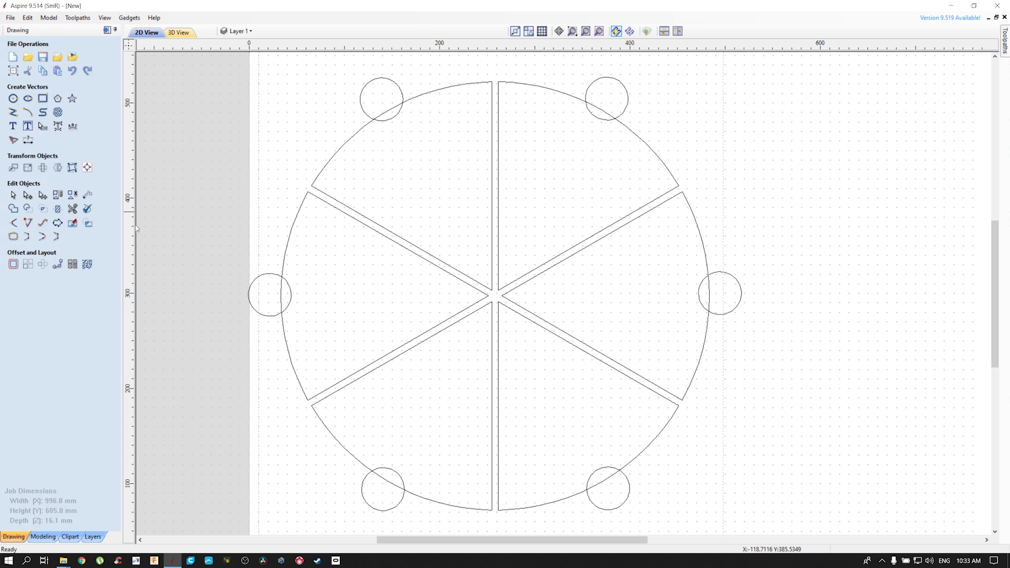
pyautogui.click(73, 209)
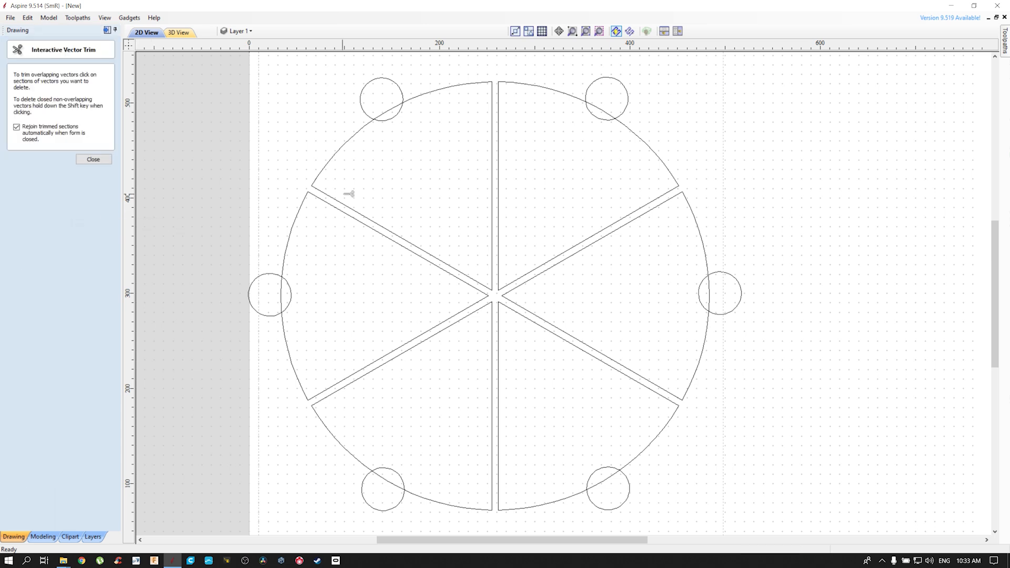
pyautogui.click(394, 114)
pyautogui.click(392, 111)
pyautogui.click(598, 114)
pyautogui.click(600, 111)
pyautogui.click(699, 292)
pyautogui.click(710, 292)
pyautogui.click(607, 477)
pyautogui.click(605, 476)
pyautogui.click(388, 473)
pyautogui.click(388, 481)
pyautogui.click(289, 294)
pyautogui.click(283, 293)
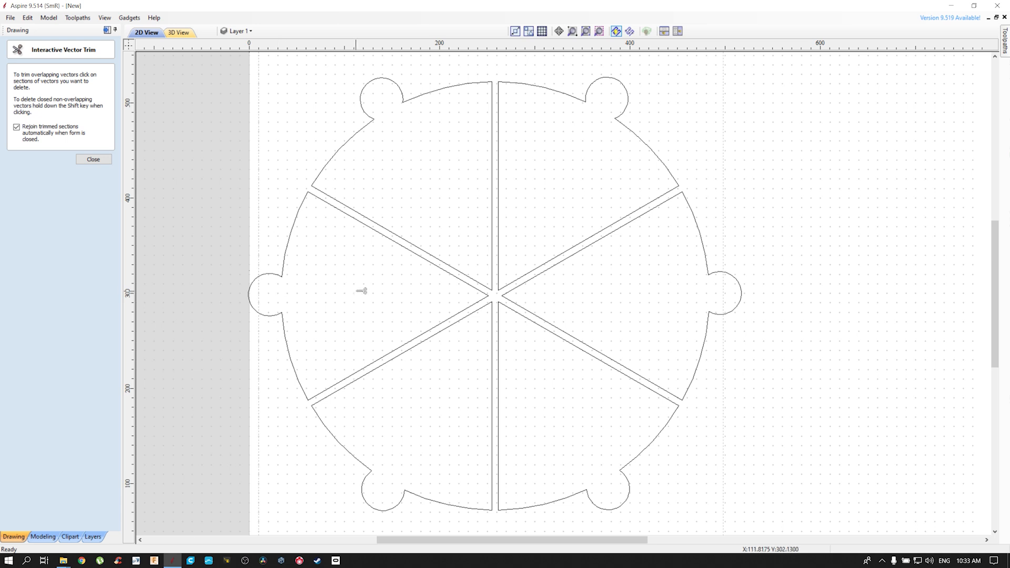
pyautogui.scroll(-3, 655, 206)
pyautogui.press('Escape')
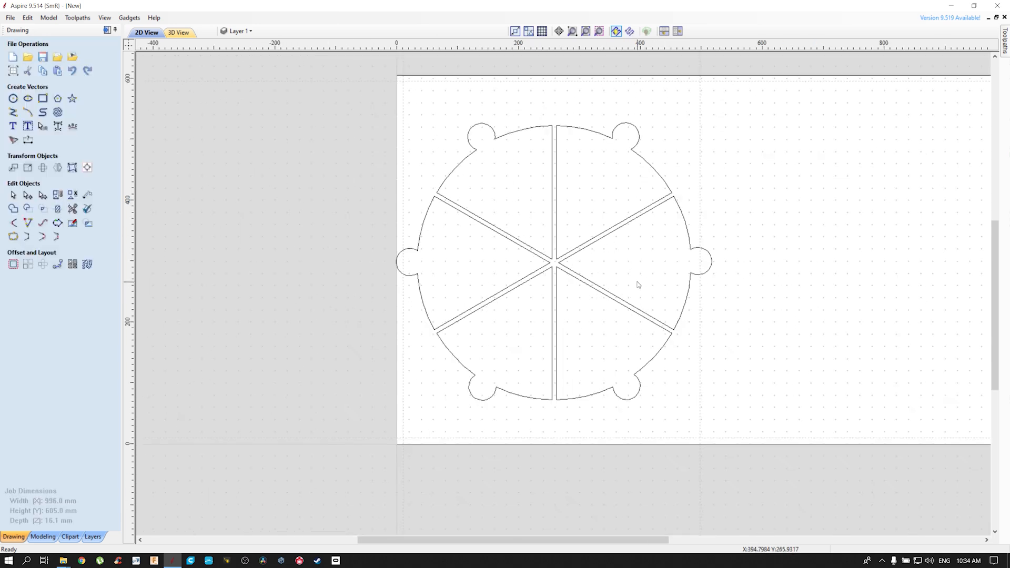
# Nudge all six wedge outlines three increments to the right, away from the sheet's left edge
pyautogui.moveTo(800, 91)
pyautogui.mouseDown()
pyautogui.moveTo(349, 339)
pyautogui.moveTo(279, 419)
pyautogui.mouseUp()
pyautogui.press('Right')
pyautogui.press('Right')
pyautogui.press('Right')
pyautogui.press('Right')
pyautogui.press('Right')
pyautogui.press('Right')
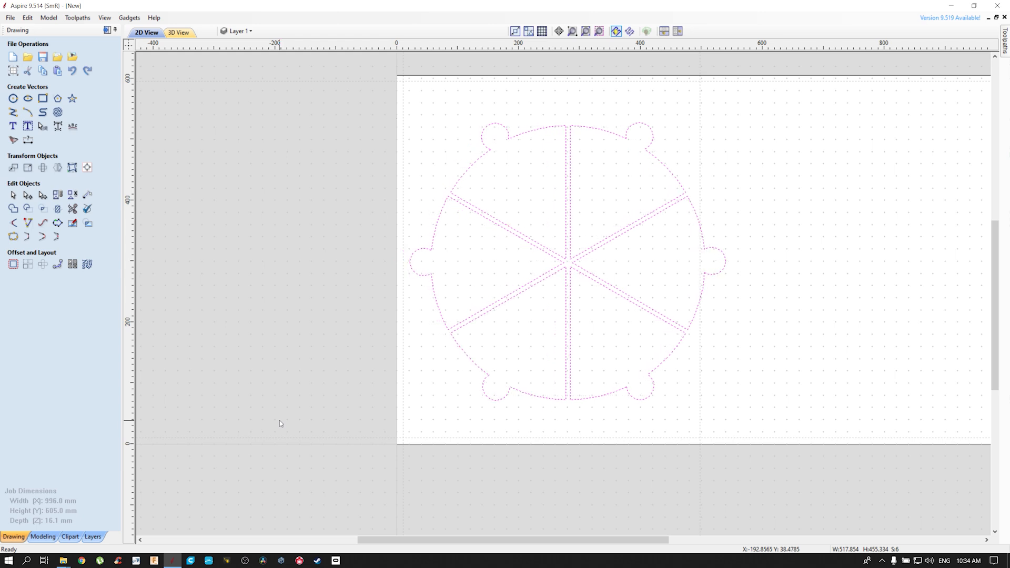
pyautogui.moveTo(781, 255); pyautogui.dragTo(616, 286, button='middle')
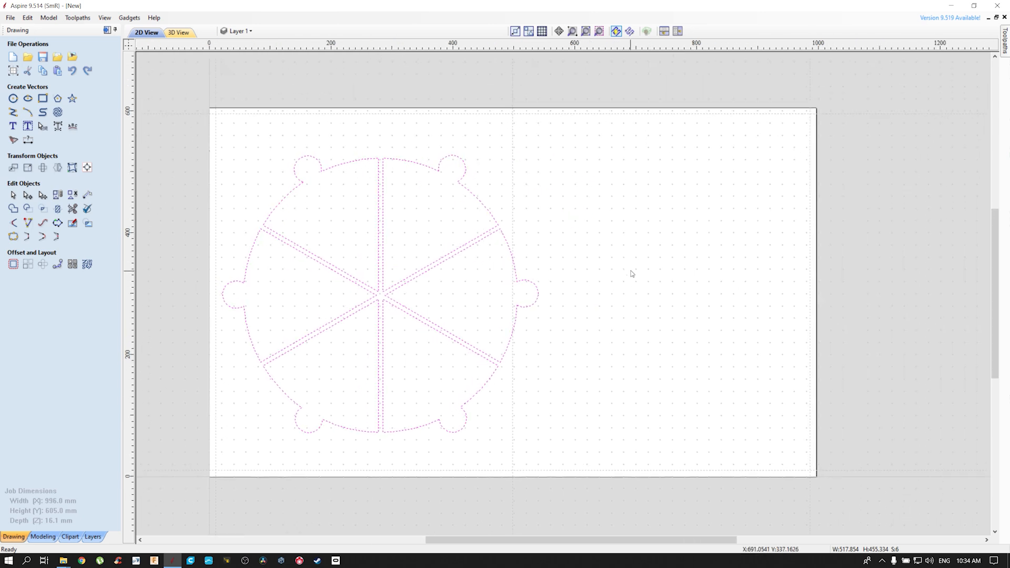
pyautogui.click(631, 272)
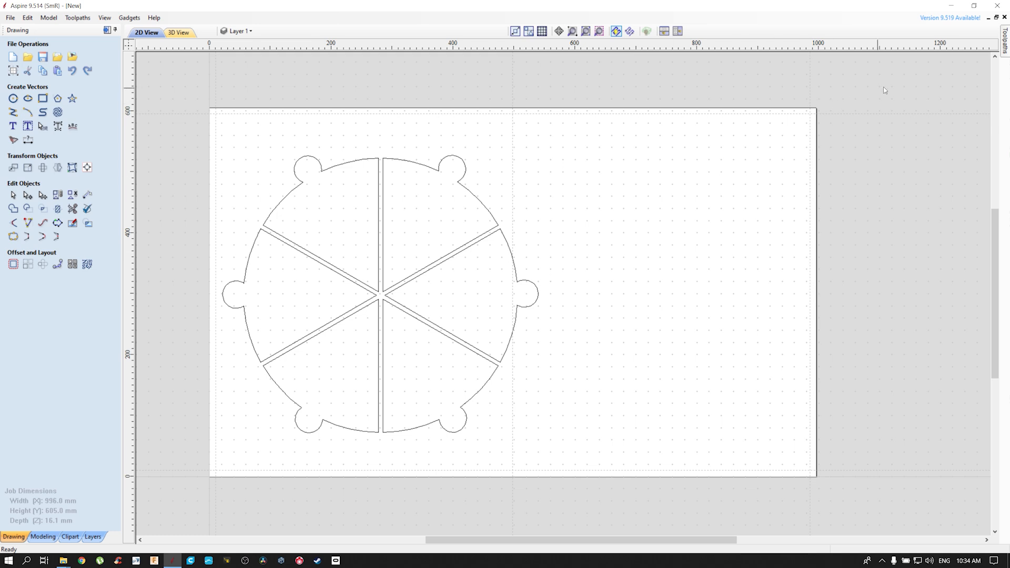
# Keep the toolpath operations displayed and start a 2D Profile toolpath with a cut depth of 16.3 mm
pyautogui.click(1006, 46)
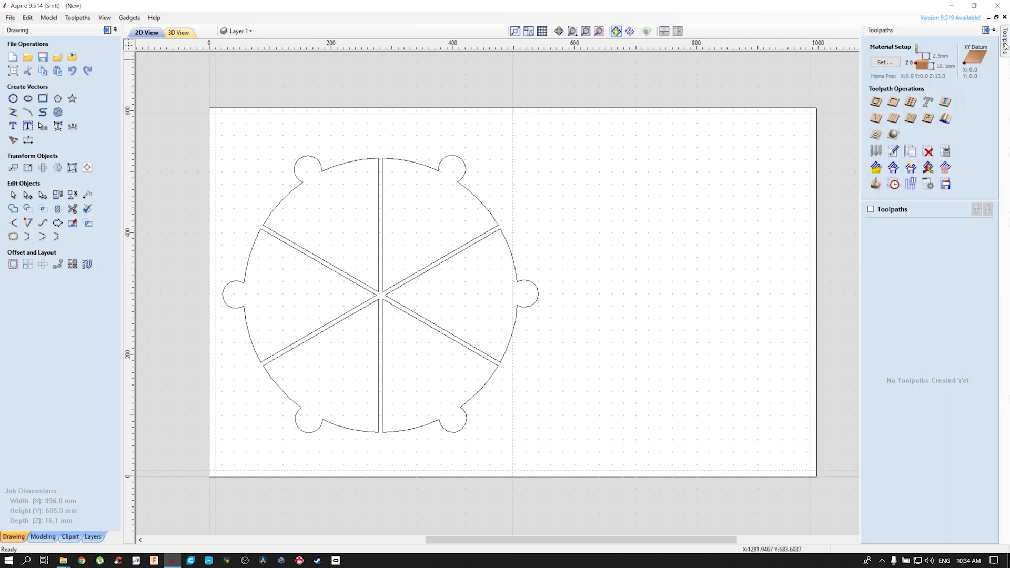
pyautogui.click(1006, 47)
pyautogui.click(1006, 47)
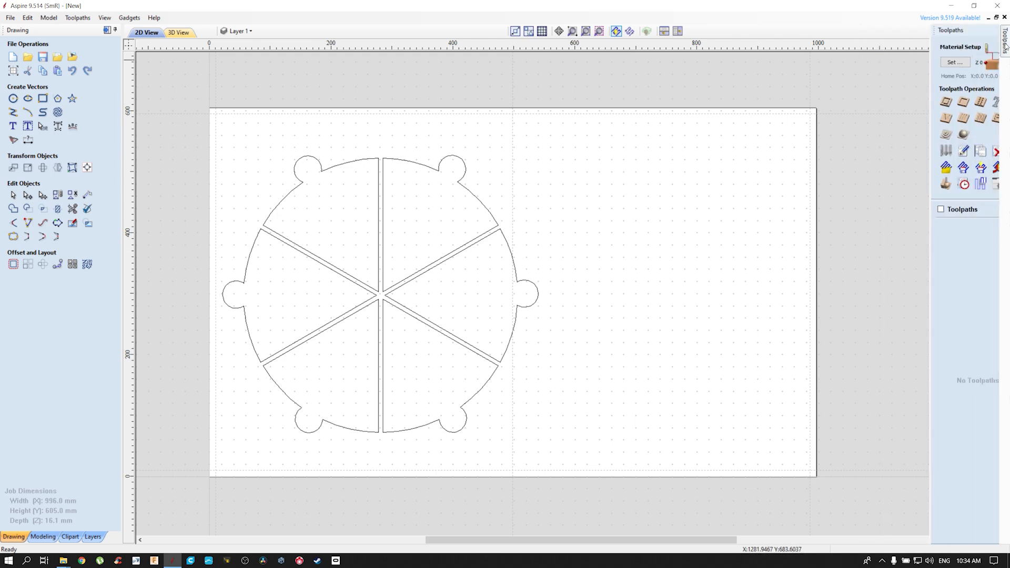
pyautogui.click(993, 30)
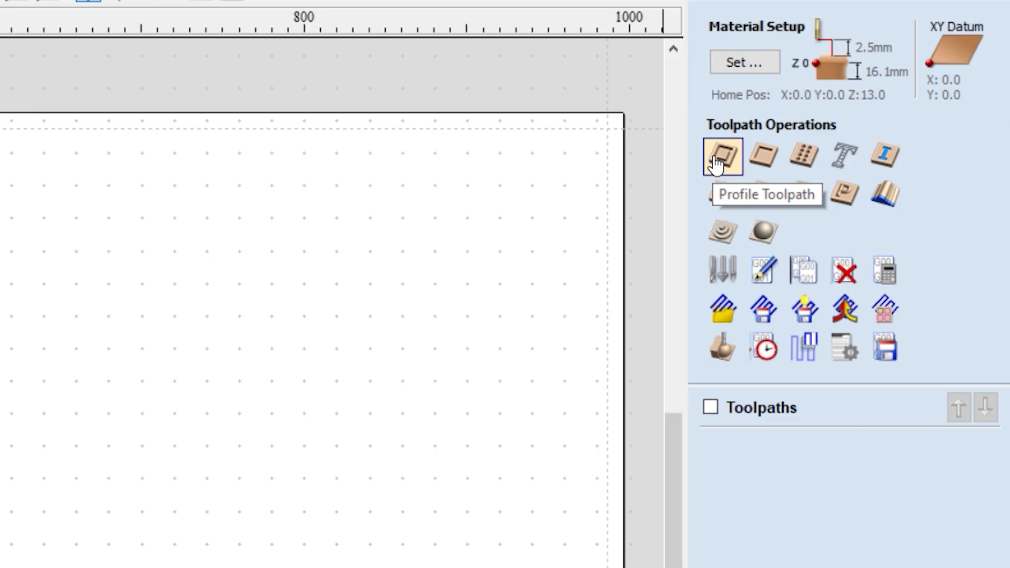
pyautogui.click(718, 157)
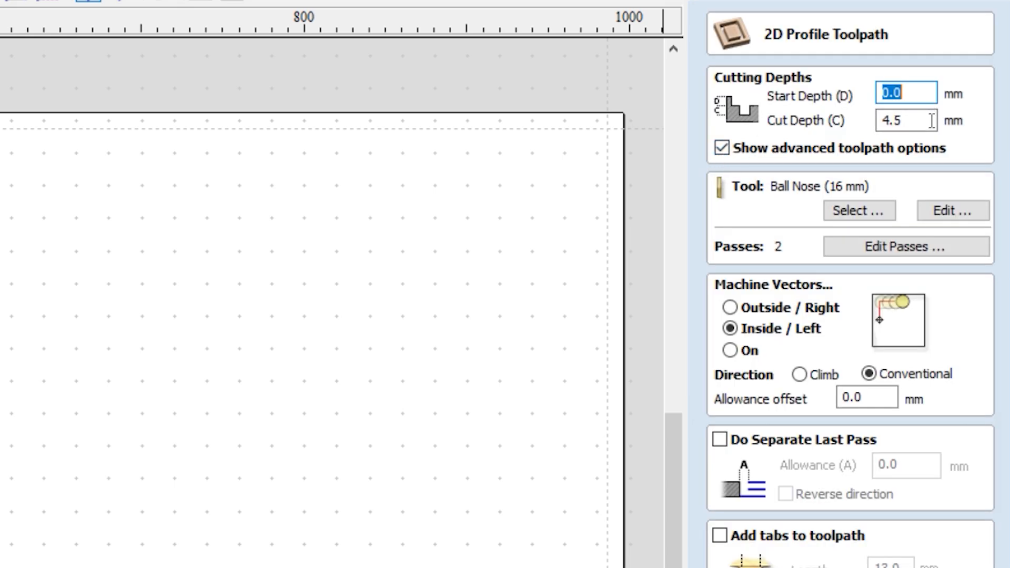
pyautogui.press('Tab')
pyautogui.write('16.')
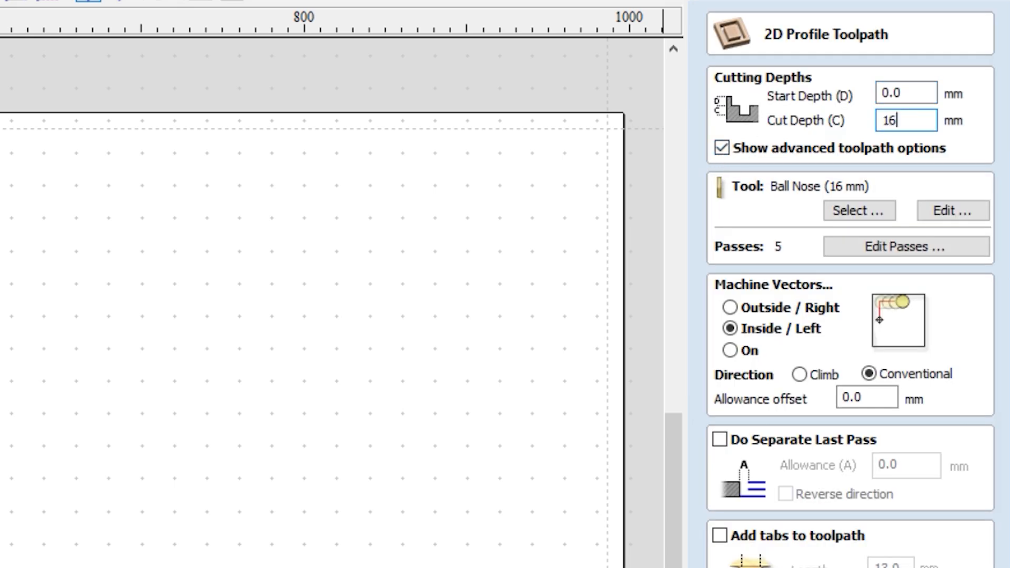
pyautogui.write('3')
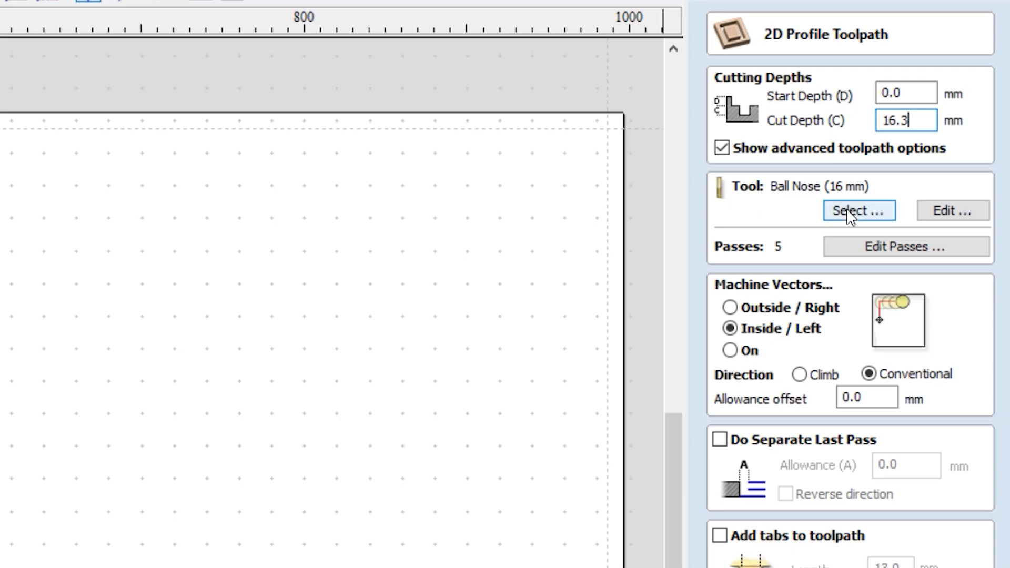
# Assign the metric End Mill (6 mm) to the profile toolpath and machine outside the vectors, with tabs off
pyautogui.click(850, 213)
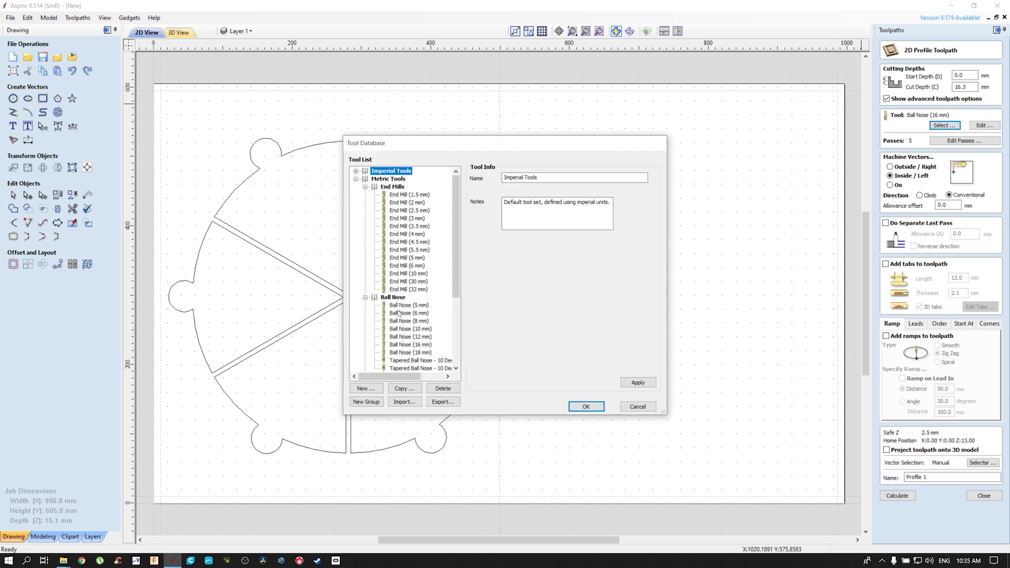
pyautogui.click(409, 265)
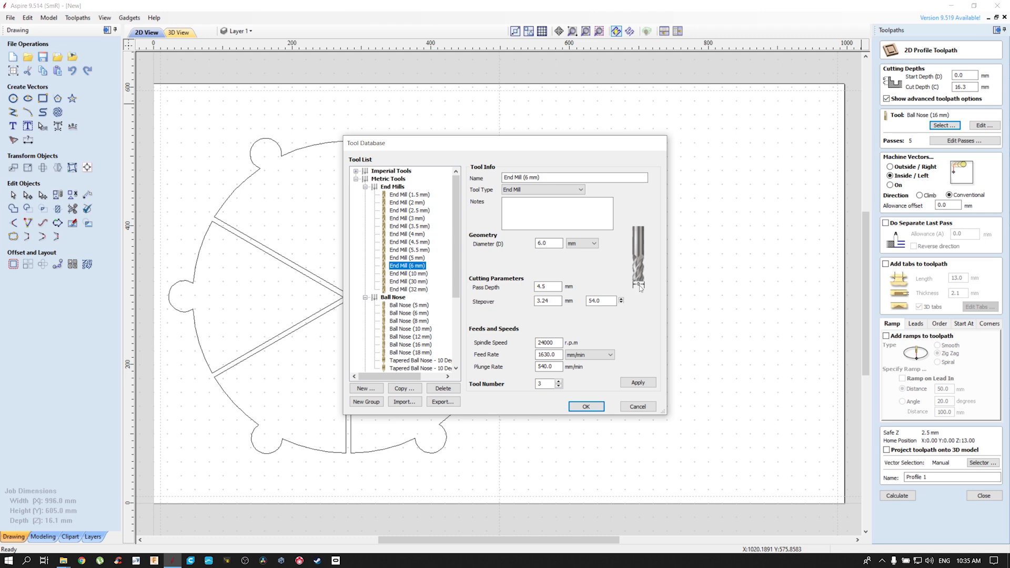
pyautogui.click(595, 407)
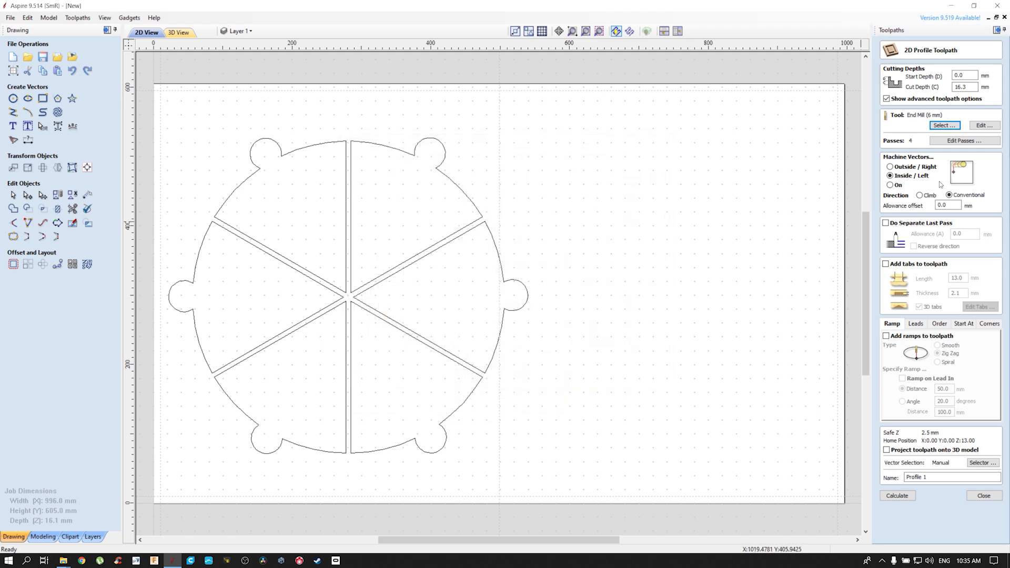
pyautogui.click(916, 168)
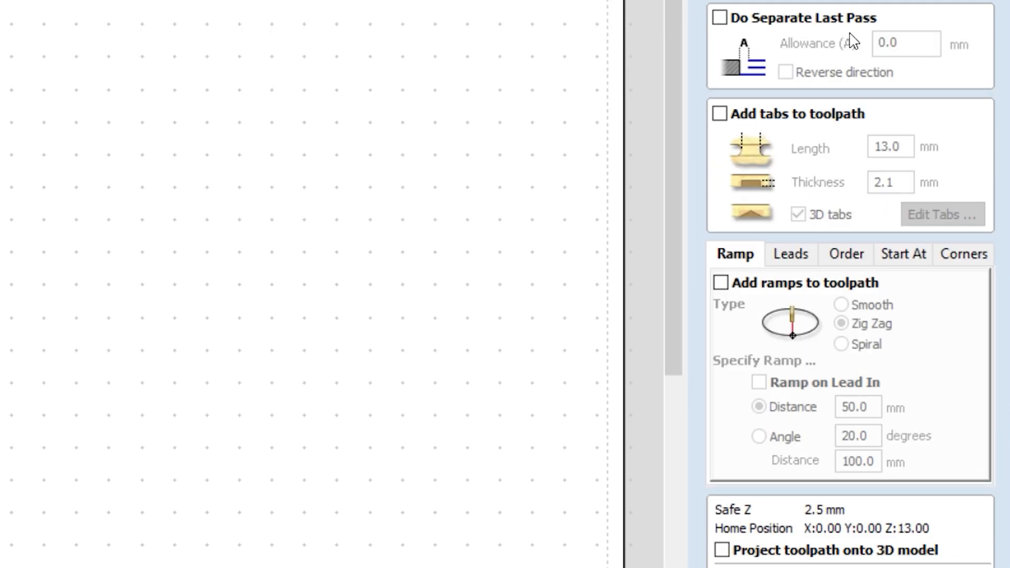
pyautogui.click(720, 115)
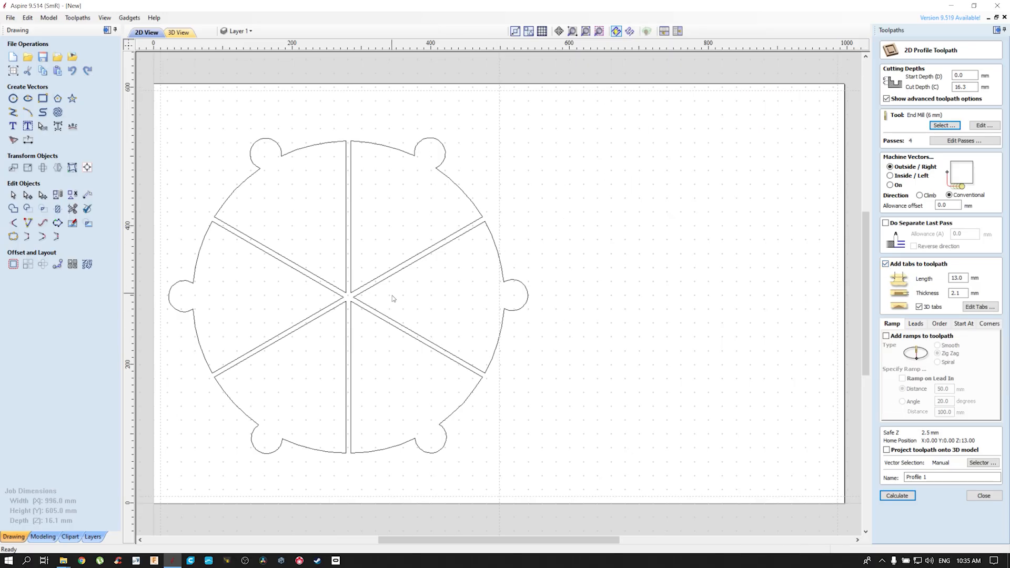
pyautogui.click(886, 264)
# Name the profile toolpath Contornos and calculate it for all six wedge outlines, accepting the cut through the material
pyautogui.moveTo(947, 478); pyautogui.dragTo(887, 481)
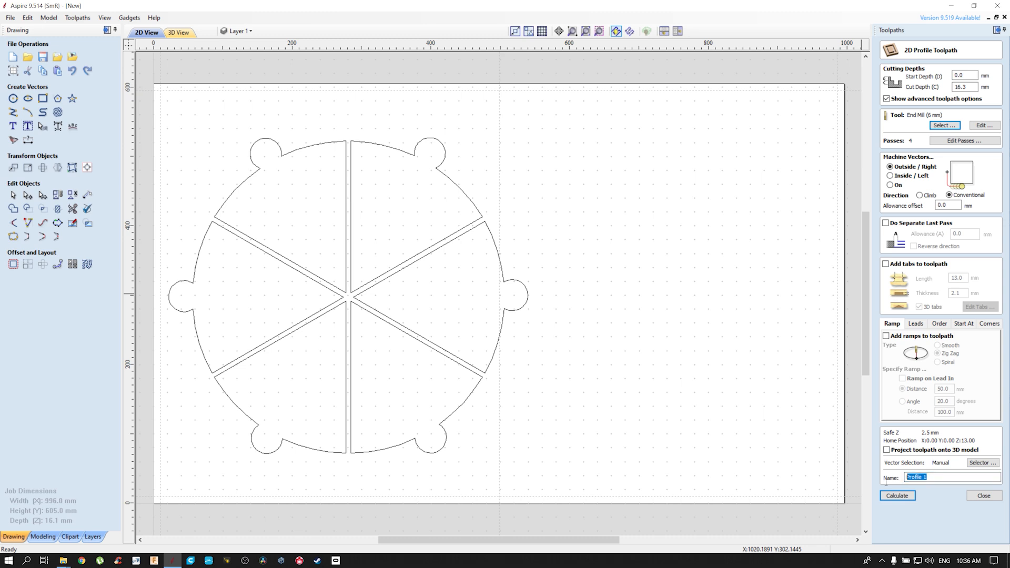
pyautogui.write('Co')
pyautogui.click(909, 498)
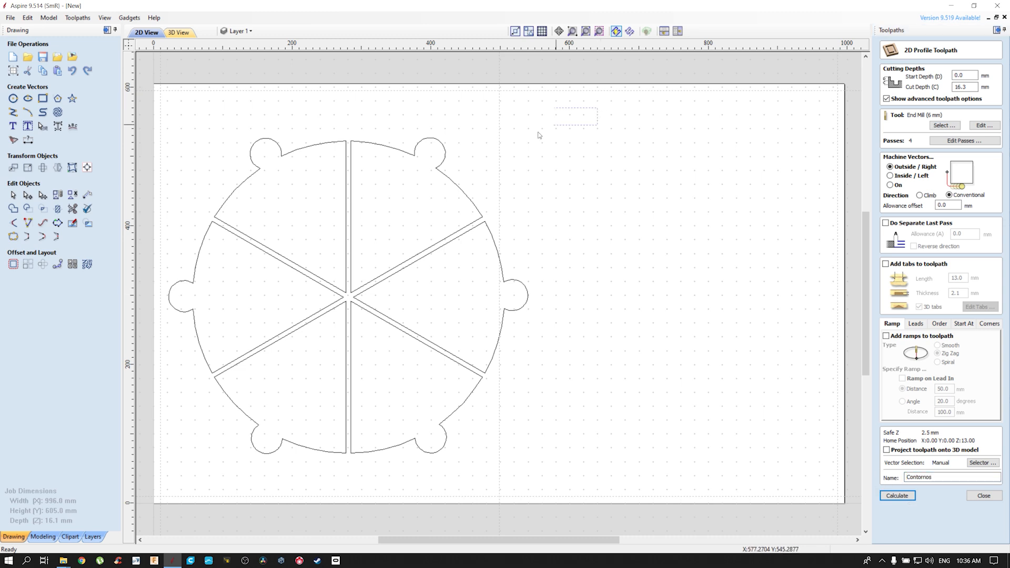
pyautogui.click(897, 493)
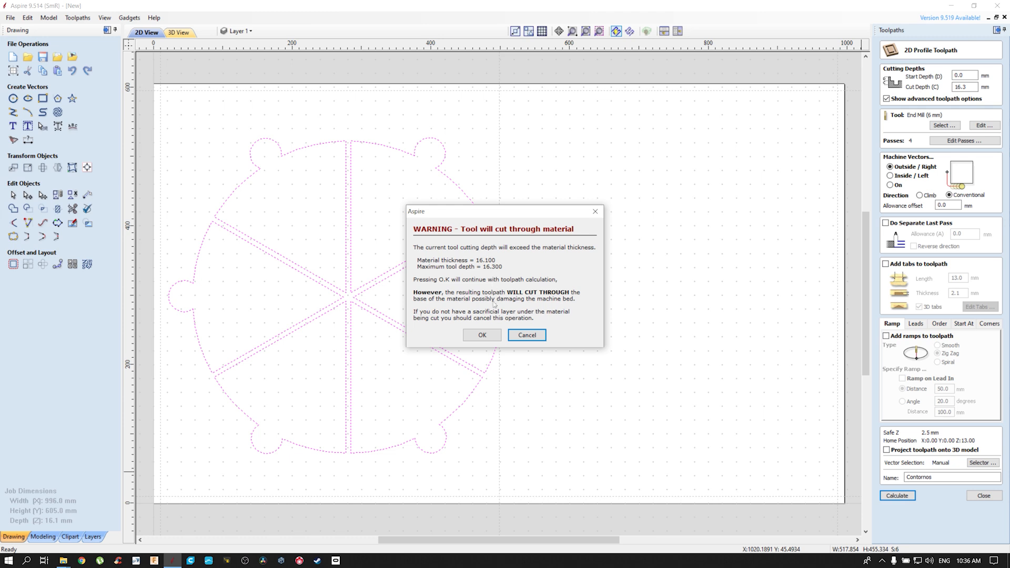
pyautogui.click(487, 336)
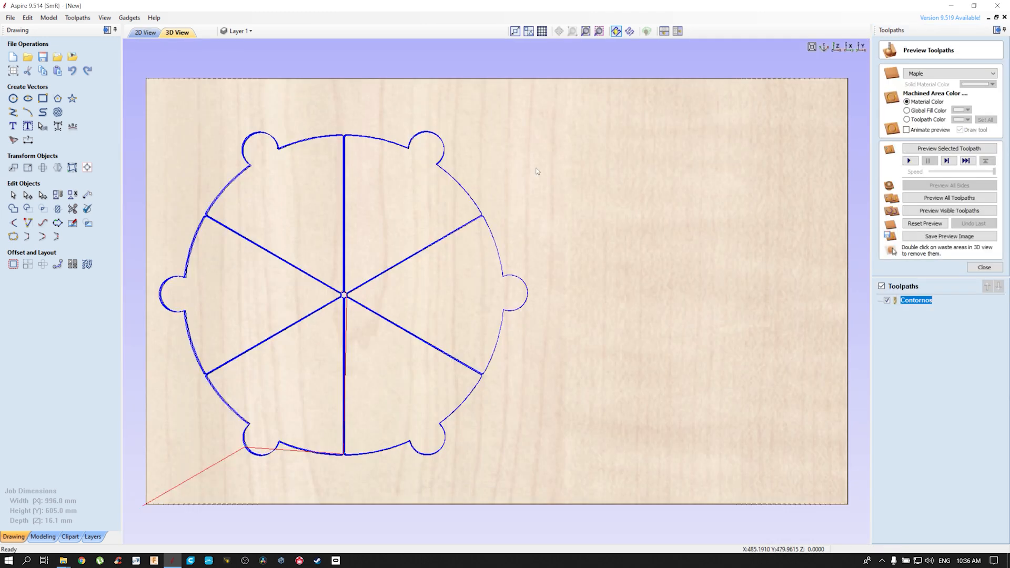
# Preview all toolpaths on the maple material and remove the waste stock around and between the wedges
pyautogui.click(926, 198)
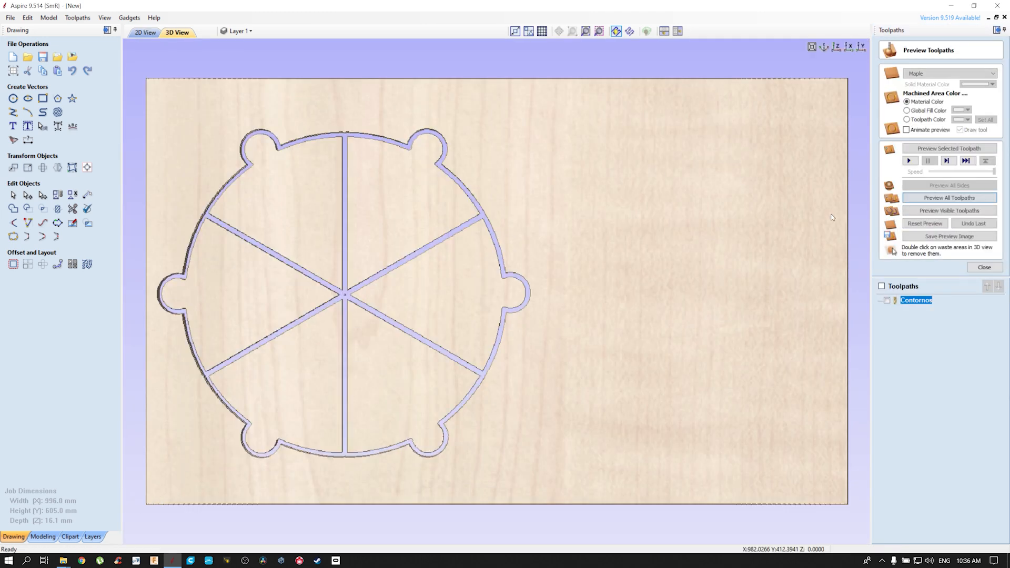
pyautogui.moveTo(508, 236); pyautogui.dragTo(693, 207, button='middle')
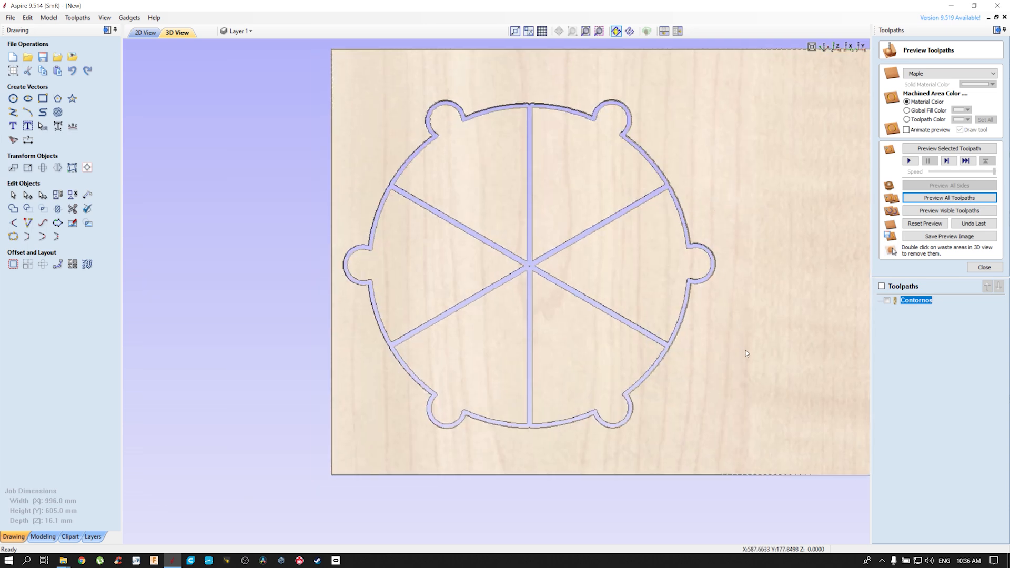
pyautogui.doubleClick(800, 256)
pyautogui.moveTo(553, 286); pyautogui.dragTo(514, 294, button='middle')
pyautogui.scroll(3, 515, 294)
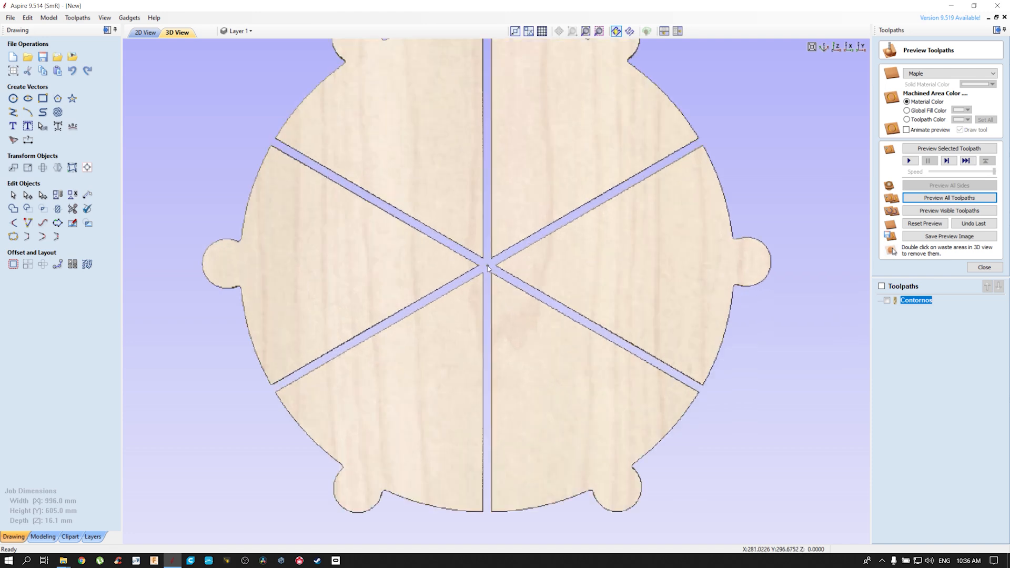
pyautogui.scroll(-3, 490, 270)
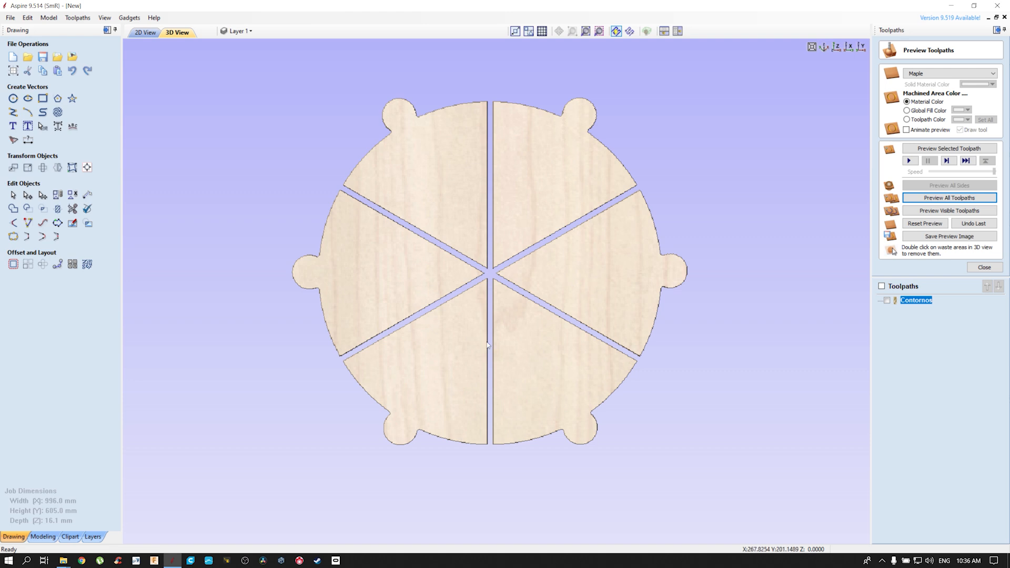
# Add 3 tabs per wedge to the Contornos toolpath and reposition those on the right wedge's arc and along its lower gap
pyautogui.doubleClick(916, 301)
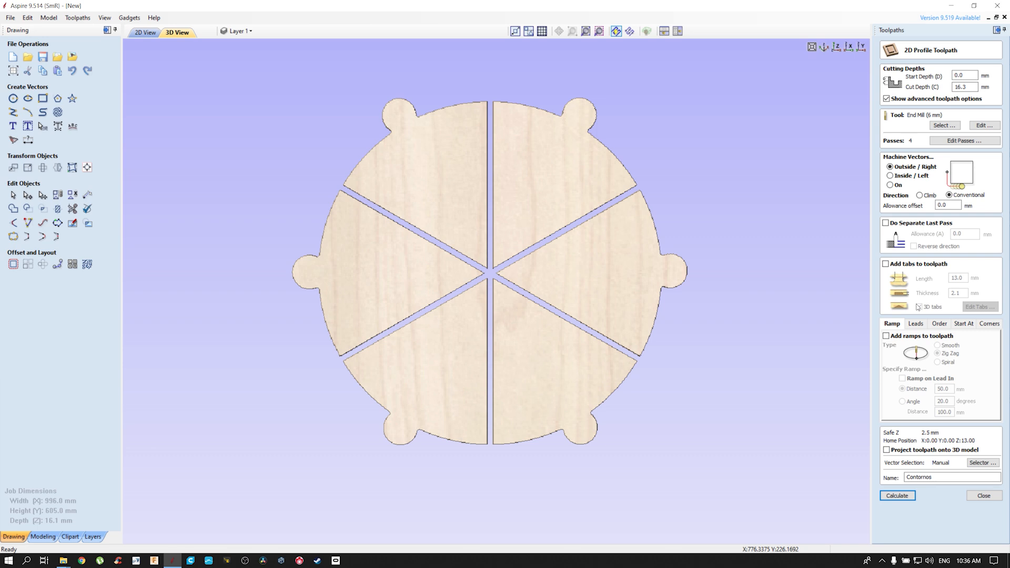
pyautogui.click(886, 263)
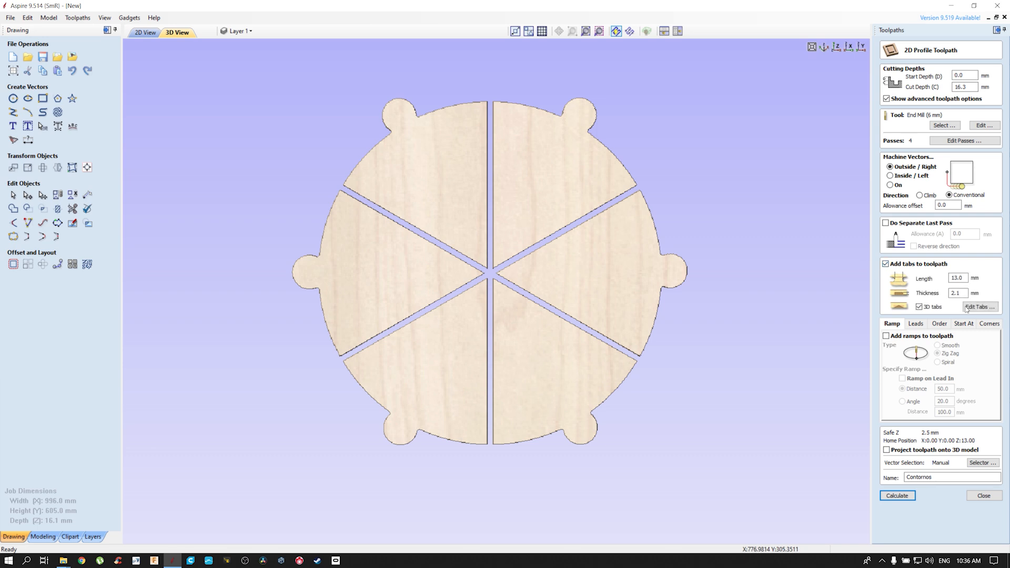
pyautogui.click(973, 309)
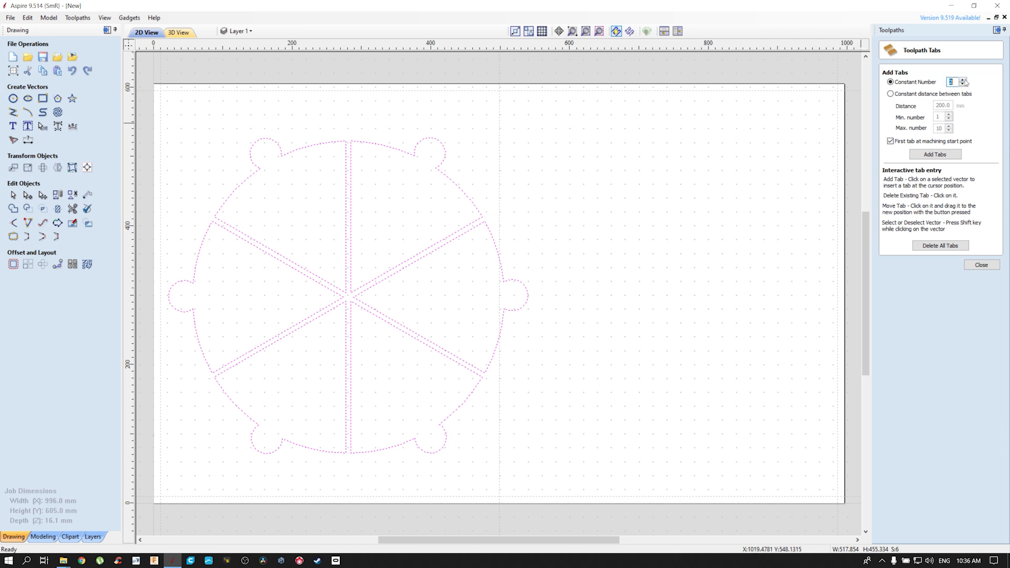
pyautogui.click(943, 156)
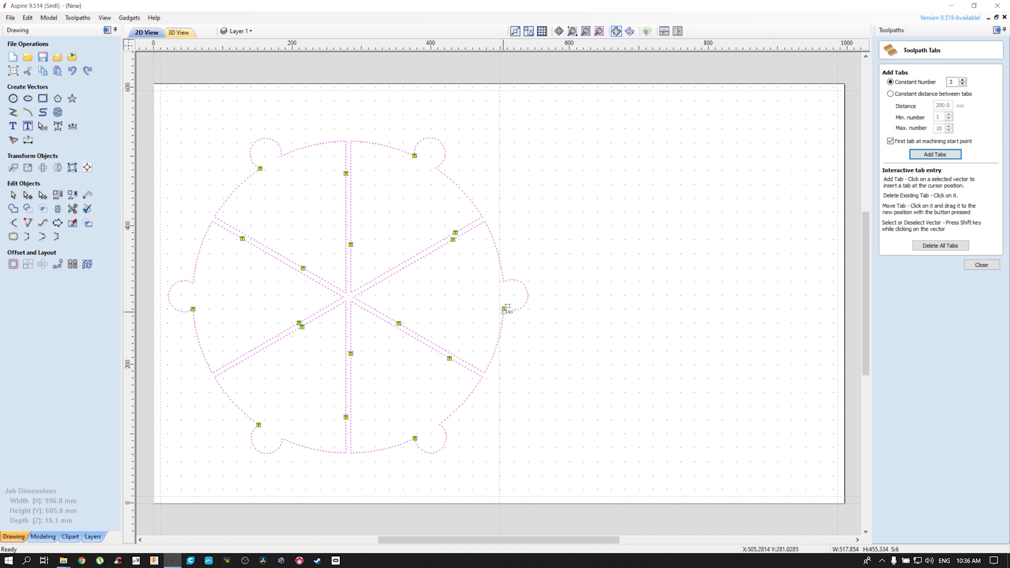
pyautogui.click(508, 342)
pyautogui.moveTo(397, 327); pyautogui.dragTo(428, 341)
# Recalculate the Contornos toolpath with its tabs, accepting the cut through the material, and preview all toolpaths
pyautogui.click(981, 264)
pyautogui.click(912, 498)
pyautogui.click(482, 333)
pyautogui.click(952, 198)
pyautogui.moveTo(429, 316); pyautogui.dragTo(583, 277, button='middle')
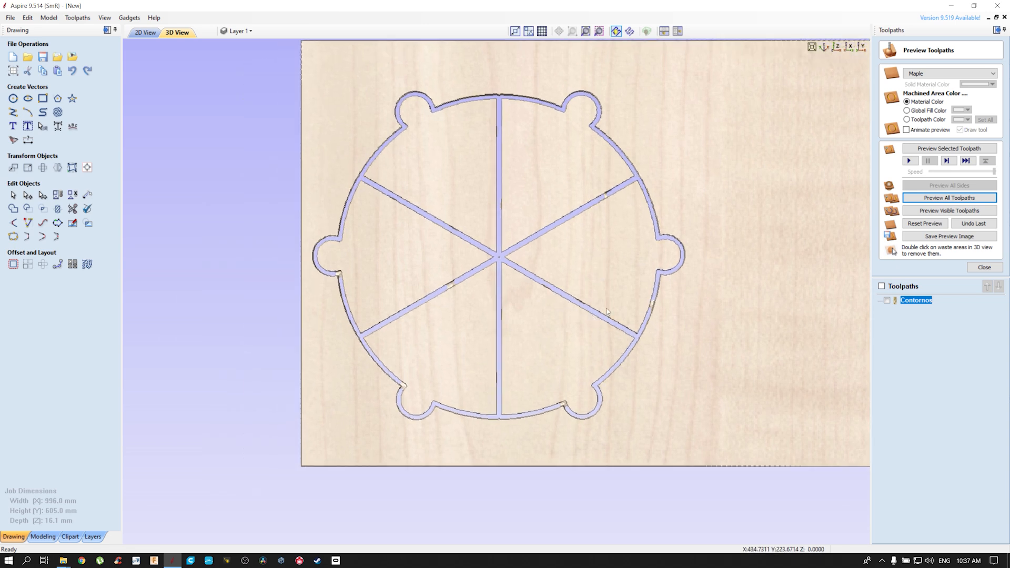
# Reposition the Contornos tabs so those of neighbouring wedges face each other across the gaps and the outer ones sit on the arcs
pyautogui.doubleClick(923, 302)
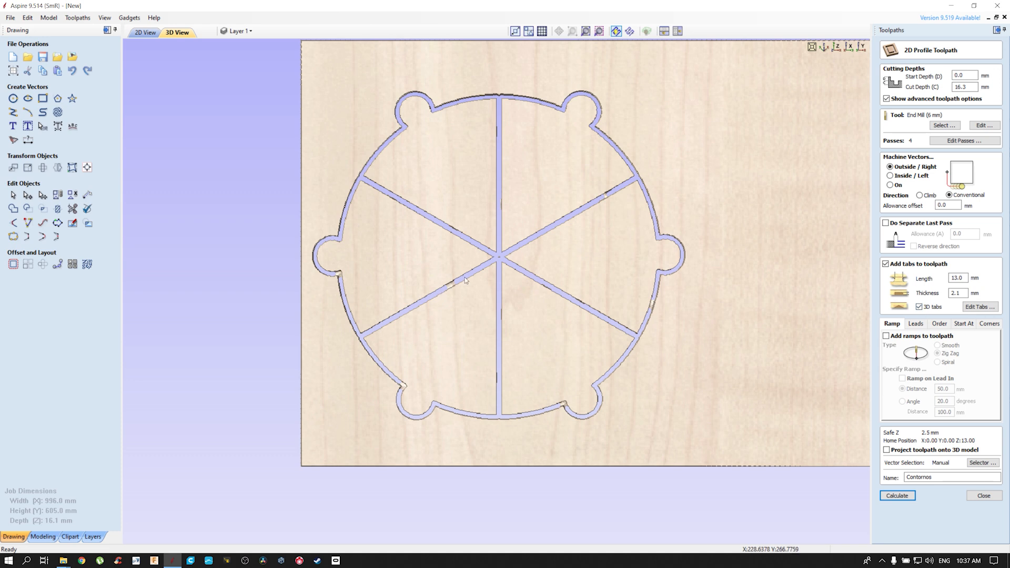
pyautogui.click(980, 307)
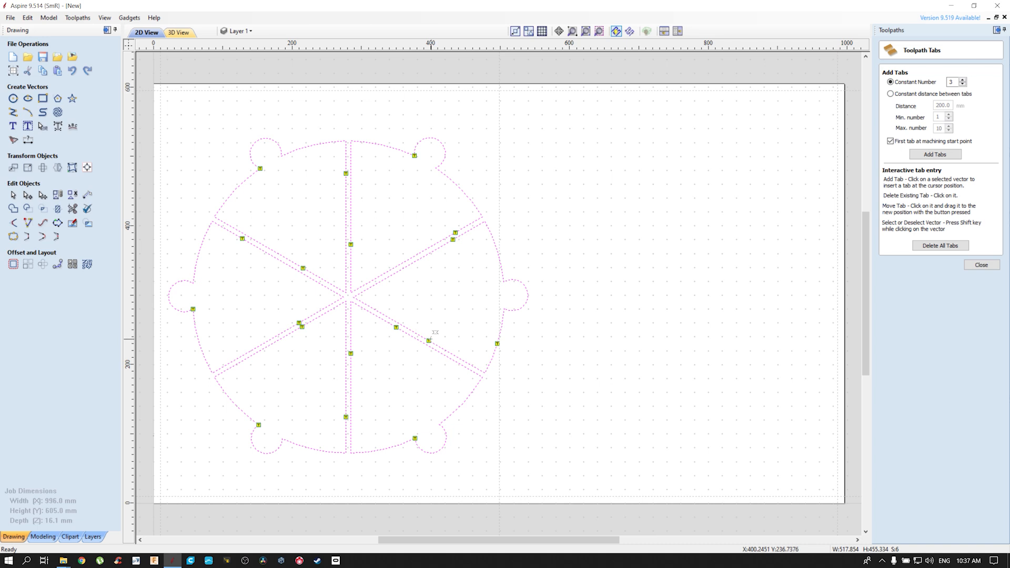
pyautogui.moveTo(422, 330); pyautogui.dragTo(400, 320)
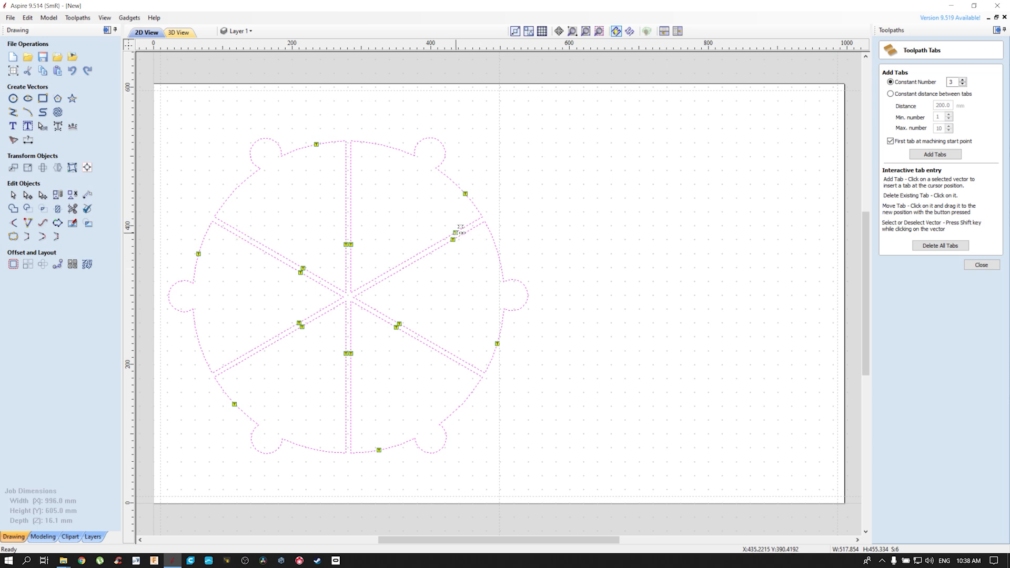
pyautogui.moveTo(455, 236); pyautogui.dragTo(402, 266)
pyautogui.click(982, 265)
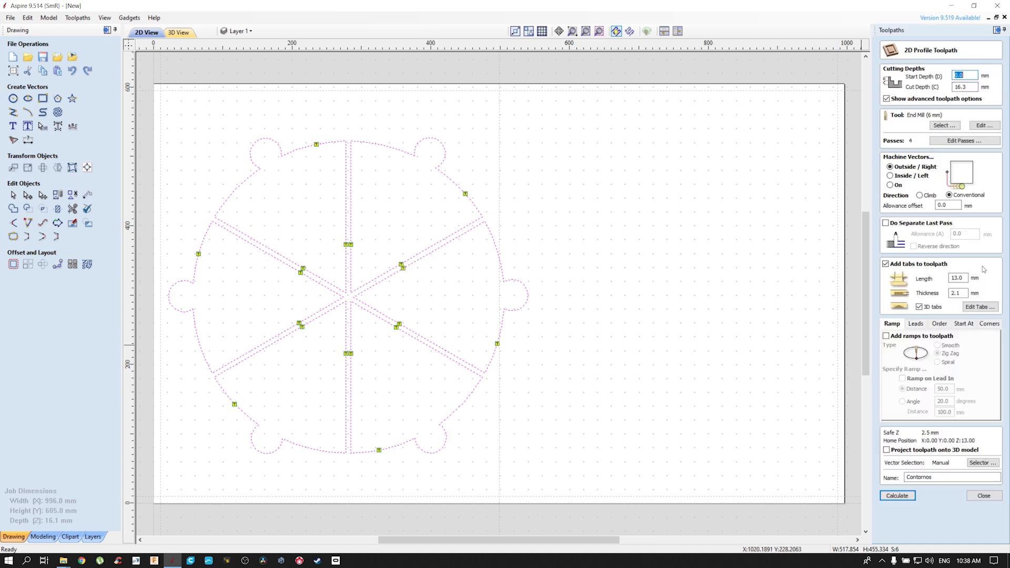
# Recalculate Contornos with the aligned tabs, accept cutting through the material, and preview the cut on the maple sheet
pyautogui.click(899, 496)
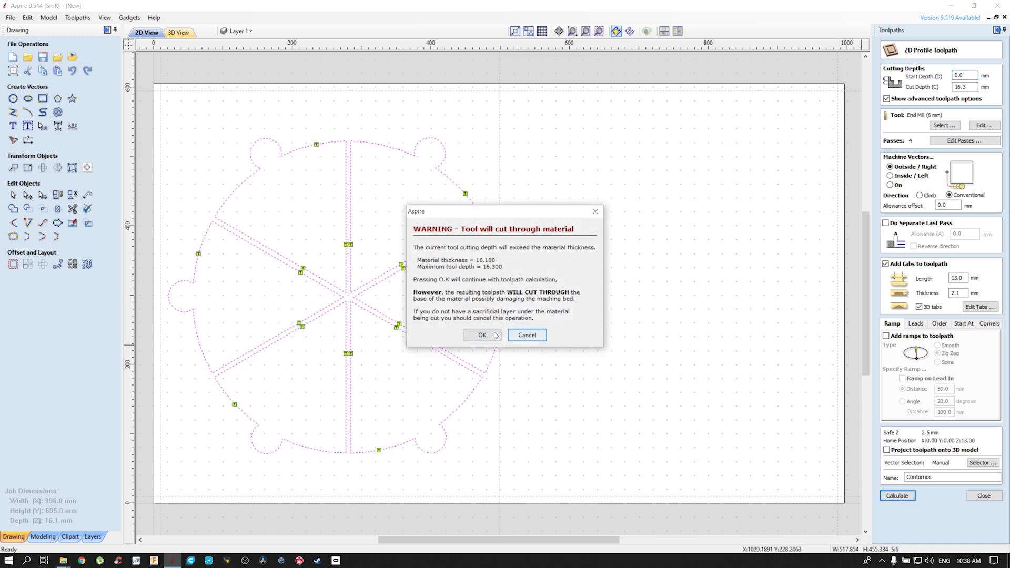
pyautogui.click(495, 336)
pyautogui.click(936, 198)
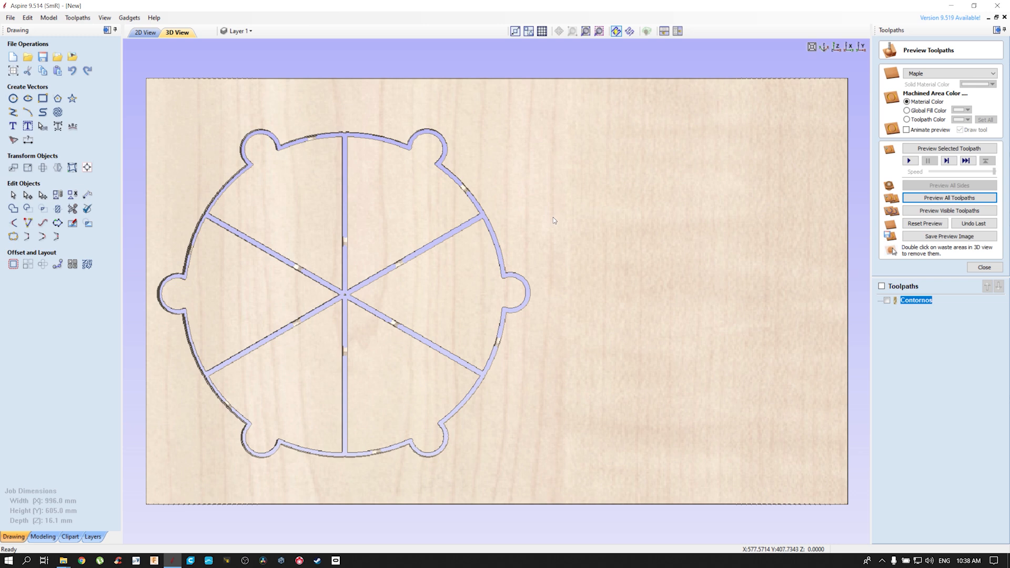
pyautogui.moveTo(568, 224); pyautogui.dragTo(671, 216, button='middle')
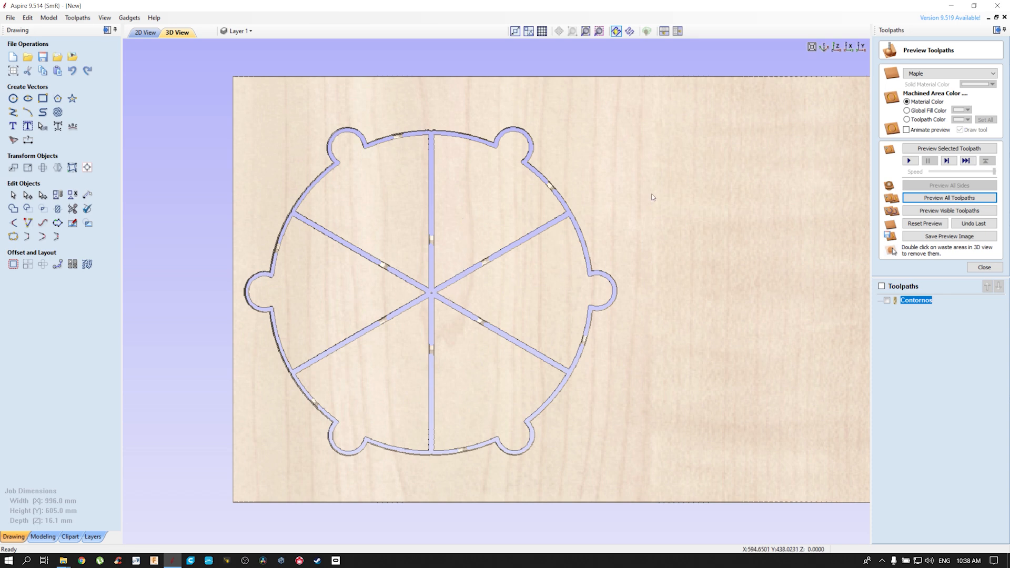
# Try to remove the waste material around the tabbed plate in the 3D preview
pyautogui.scroll(2, 426, 296)
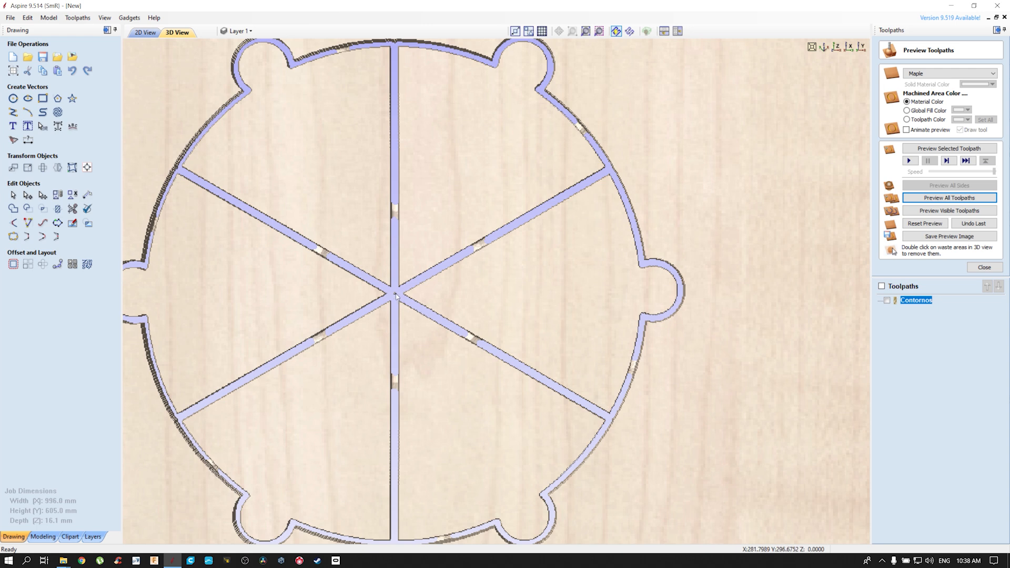
pyautogui.doubleClick(681, 188)
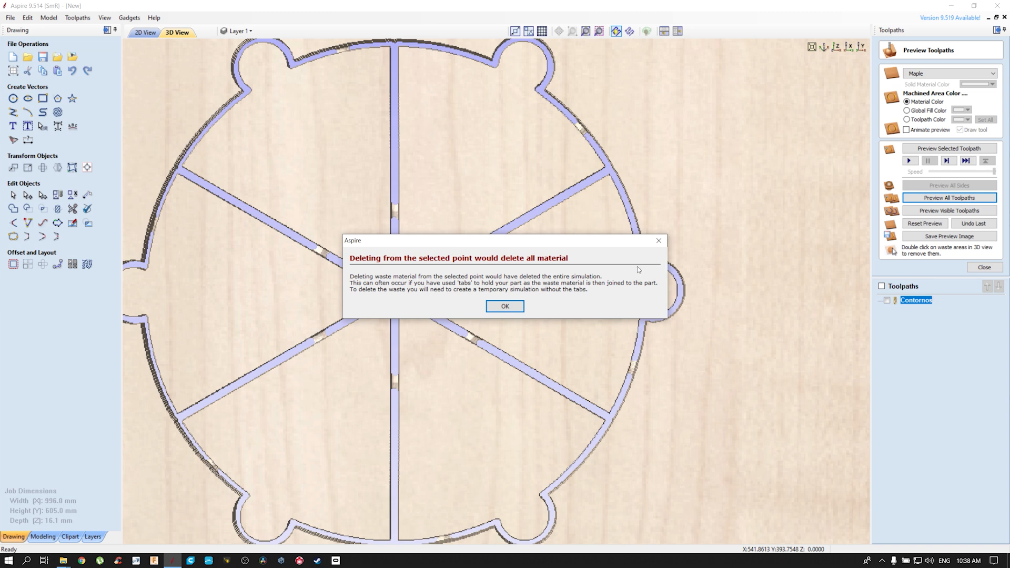
pyautogui.click(658, 241)
pyautogui.scroll(-5, 595, 270)
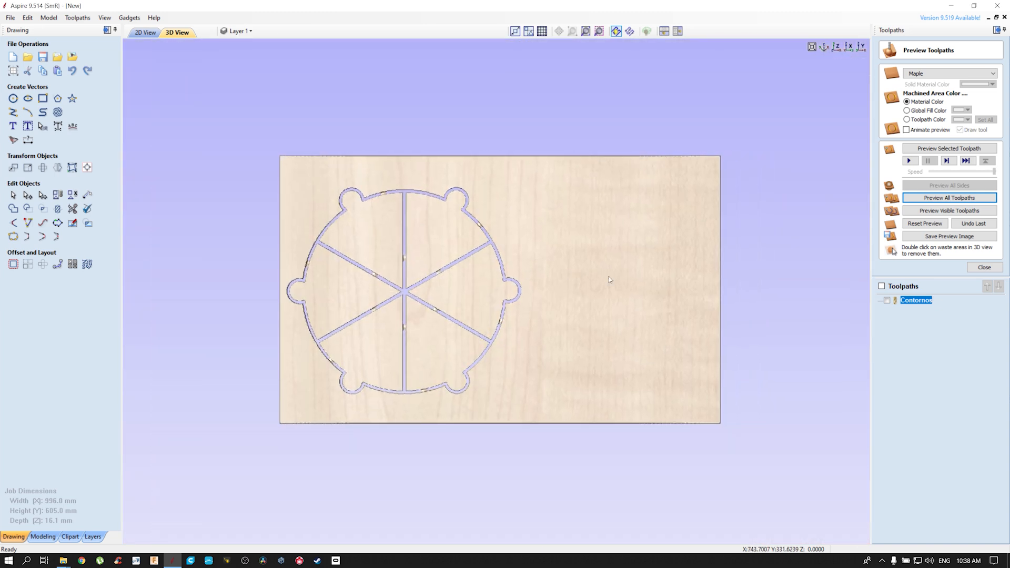
# Start a second profile toolpath for all six wedge outlines using the V-Bit (60 deg 22 mm)
pyautogui.click(146, 32)
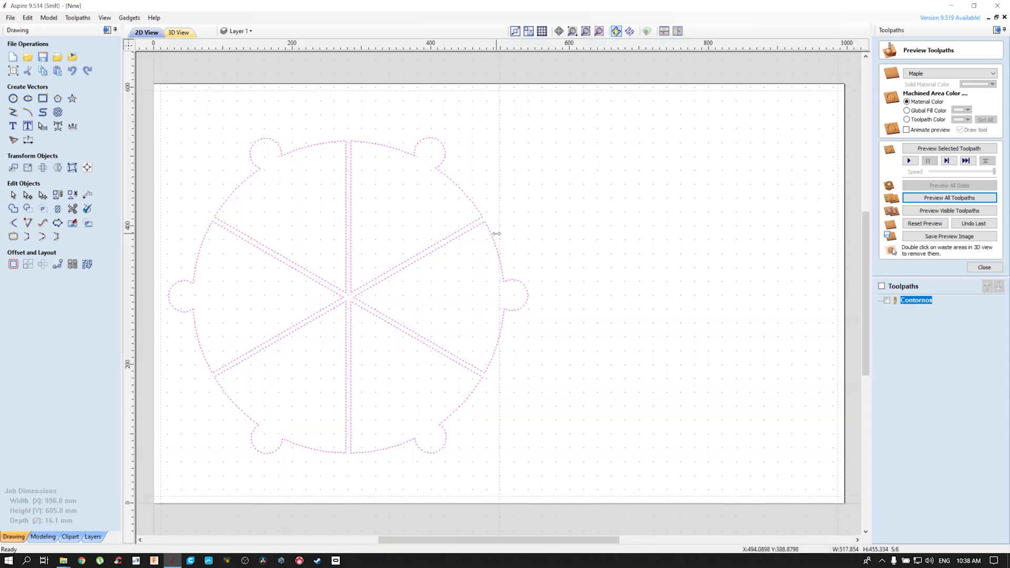
pyautogui.click(693, 293)
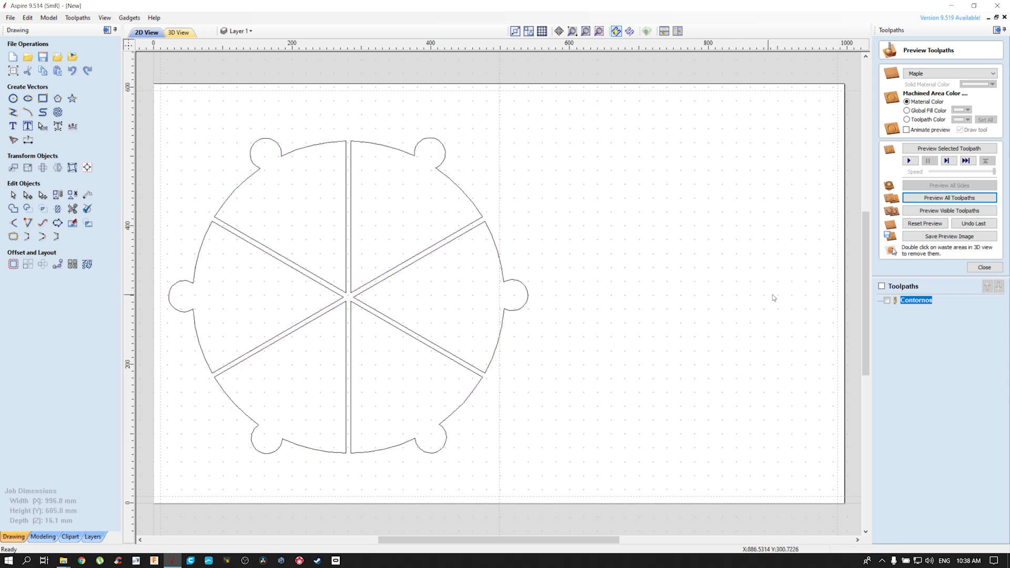
pyautogui.click(991, 267)
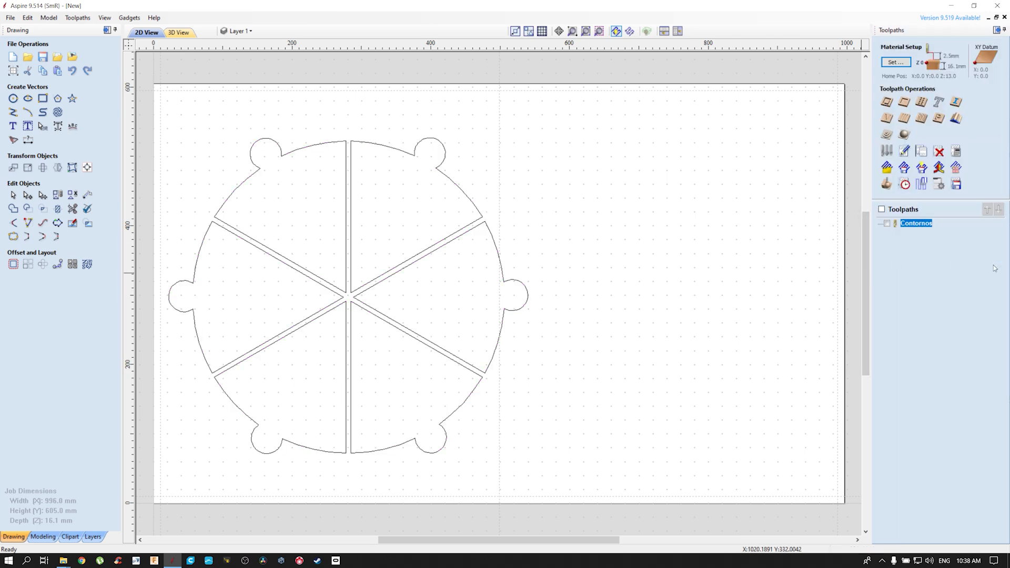
pyautogui.click(887, 104)
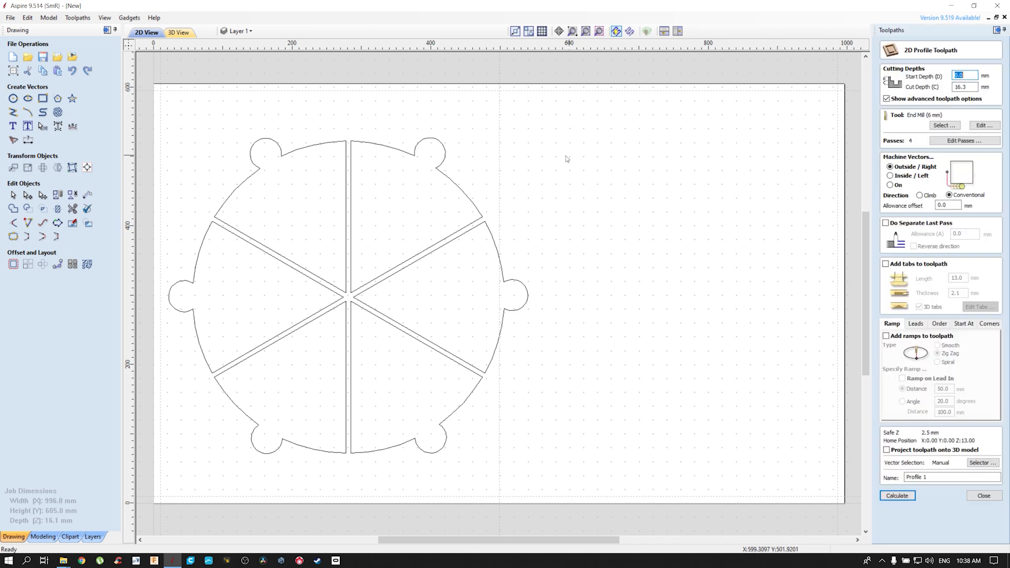
pyautogui.moveTo(577, 103); pyautogui.dragTo(163, 494)
pyautogui.click(944, 128)
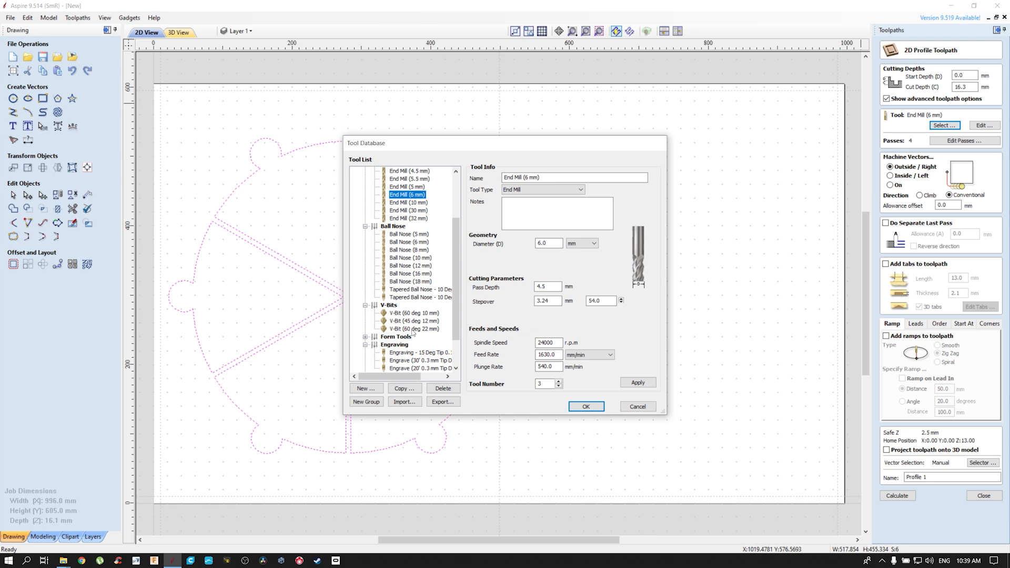
pyautogui.click(414, 328)
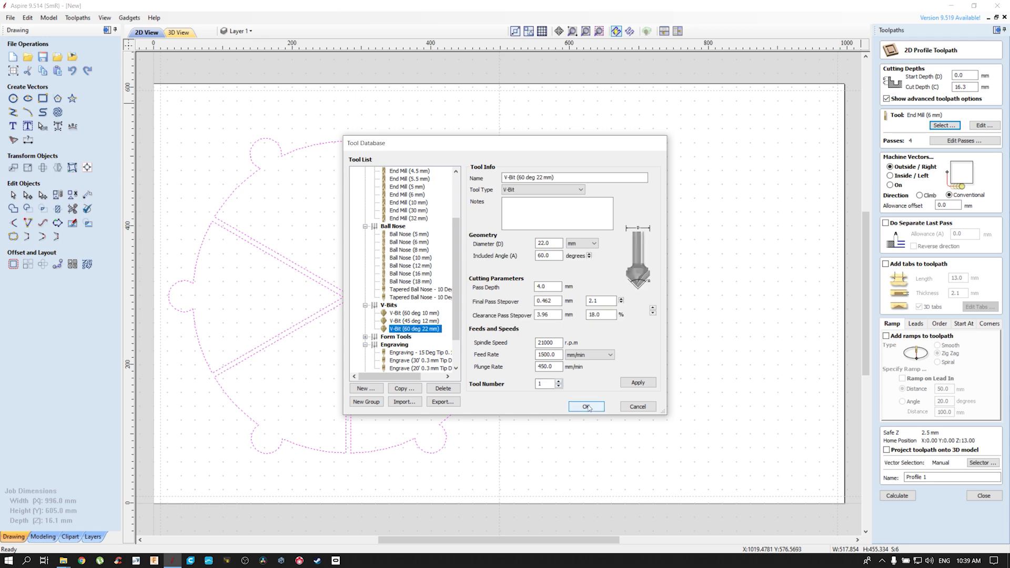
pyautogui.click(586, 407)
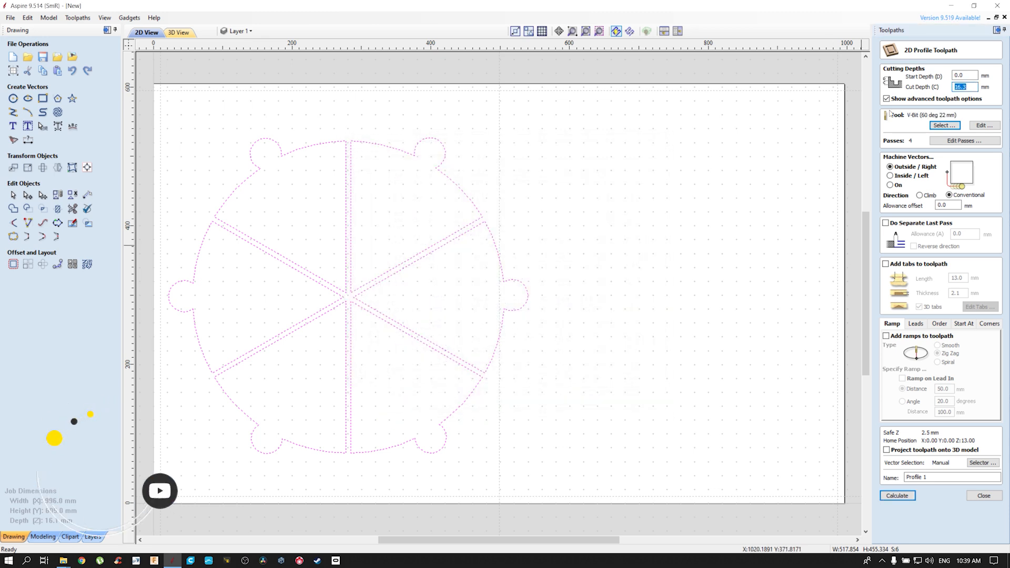
# Set the V-Bit profile's cut depth to 4.5 mm and machine it in a single pass
pyautogui.write('4.5')
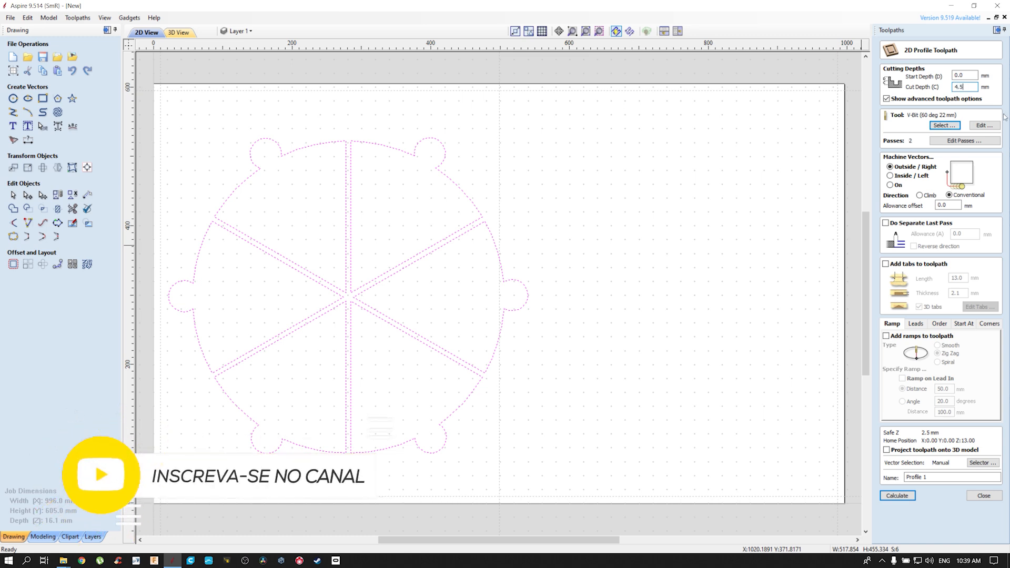
pyautogui.click(960, 141)
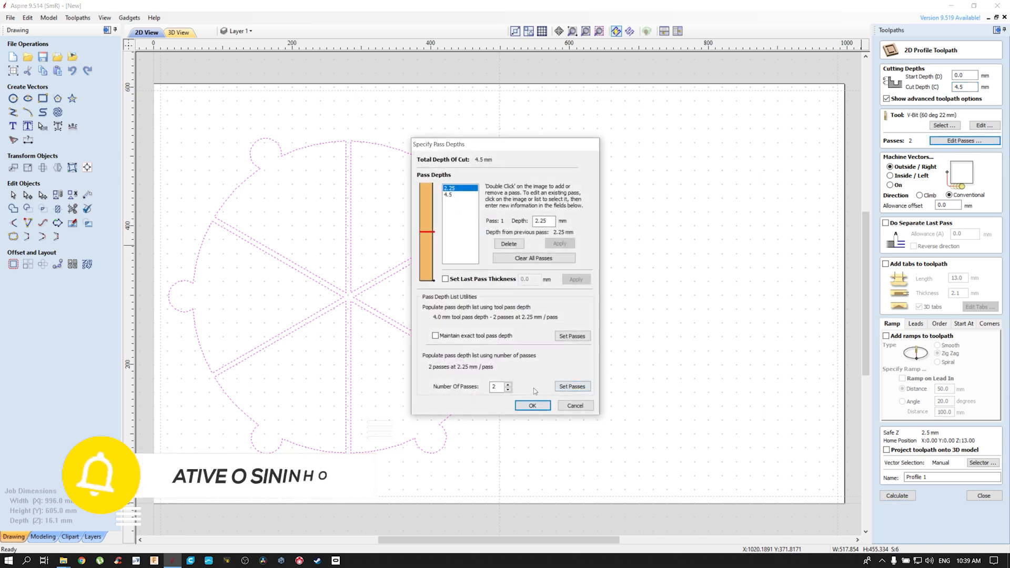
pyautogui.click(508, 390)
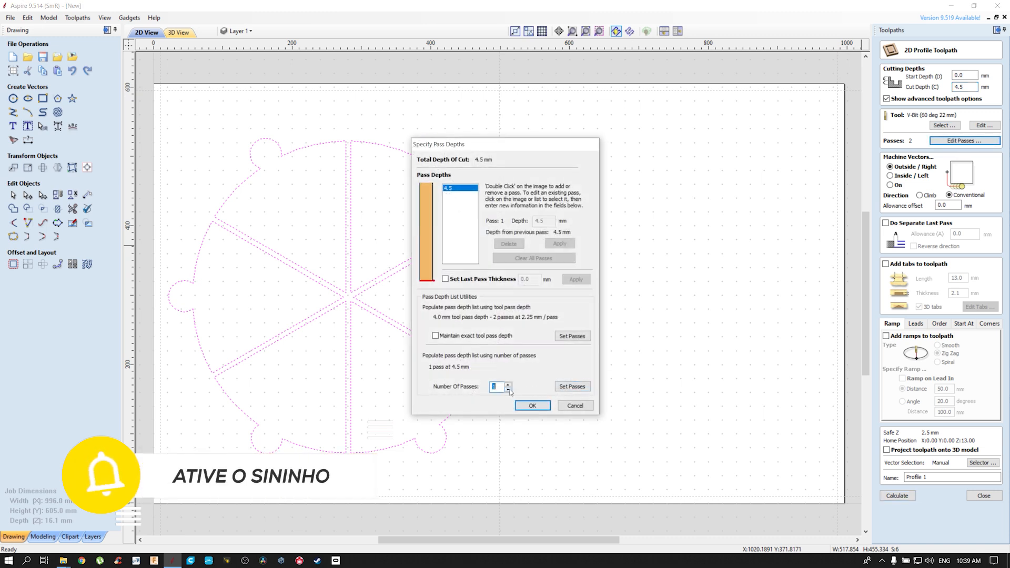
pyautogui.click(532, 407)
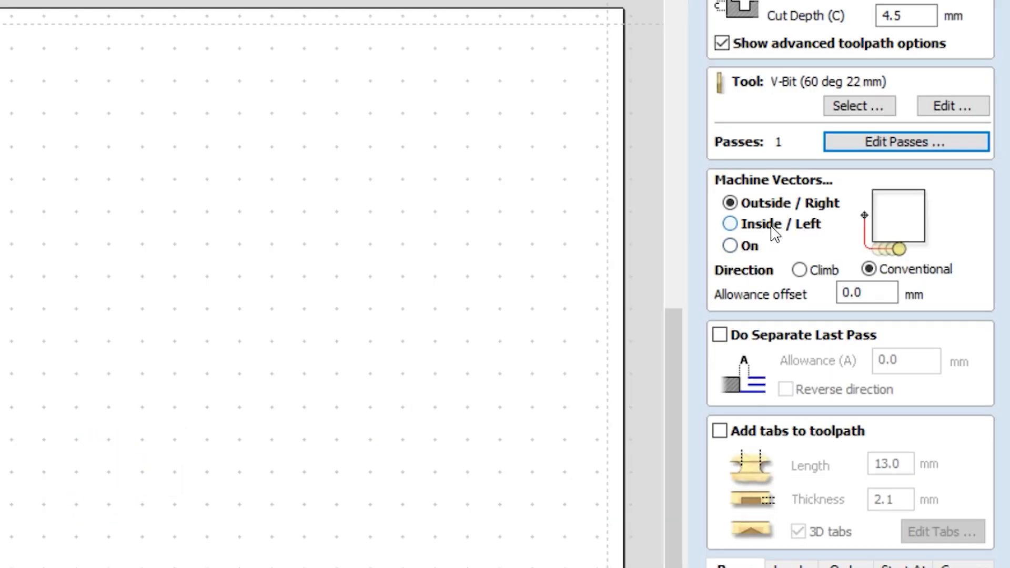
# Compare the inside and on machining options for the V-Bit profile and choose machining on the vectors
pyautogui.click(772, 229)
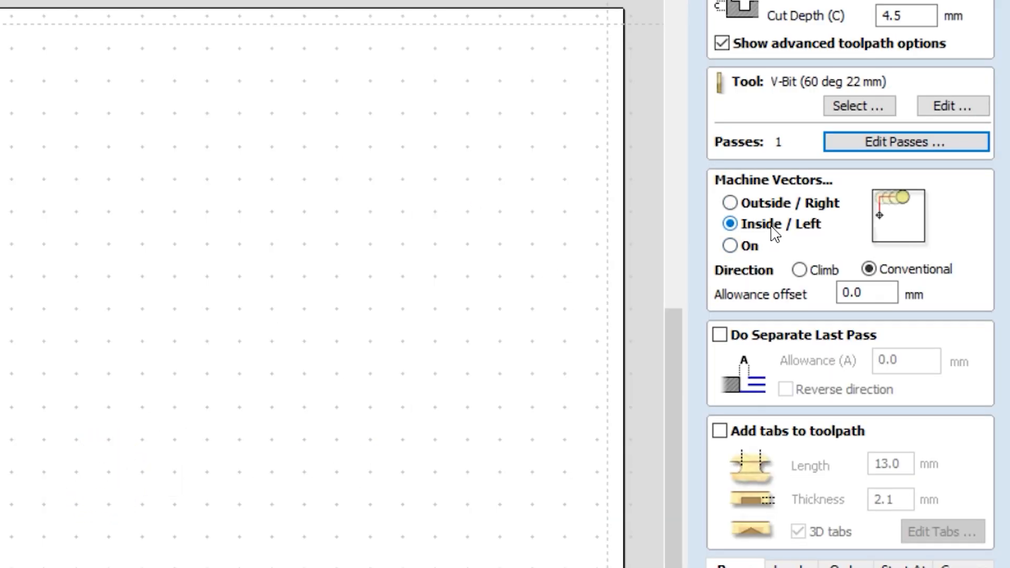
pyautogui.click(756, 250)
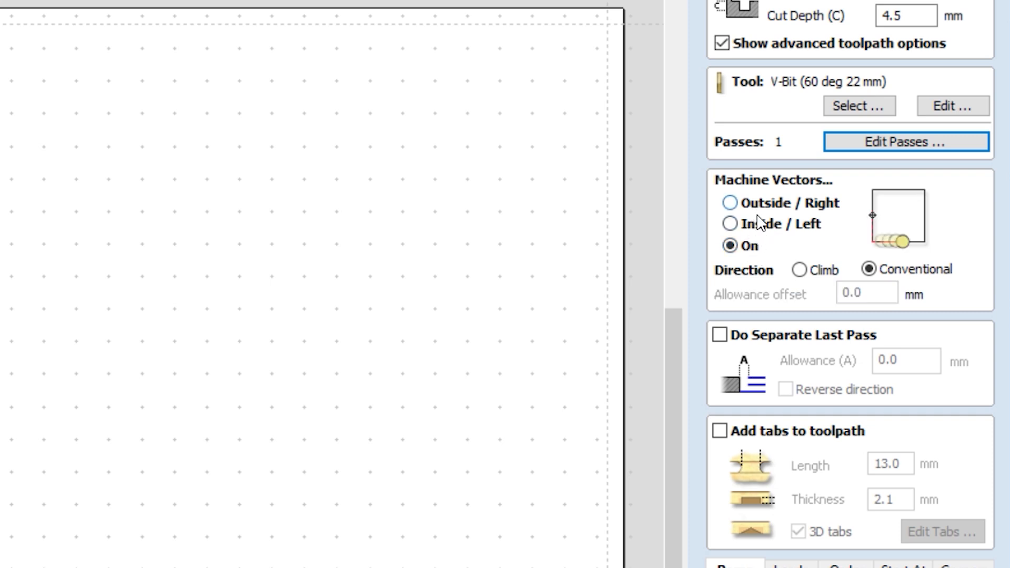
pyautogui.click(729, 223)
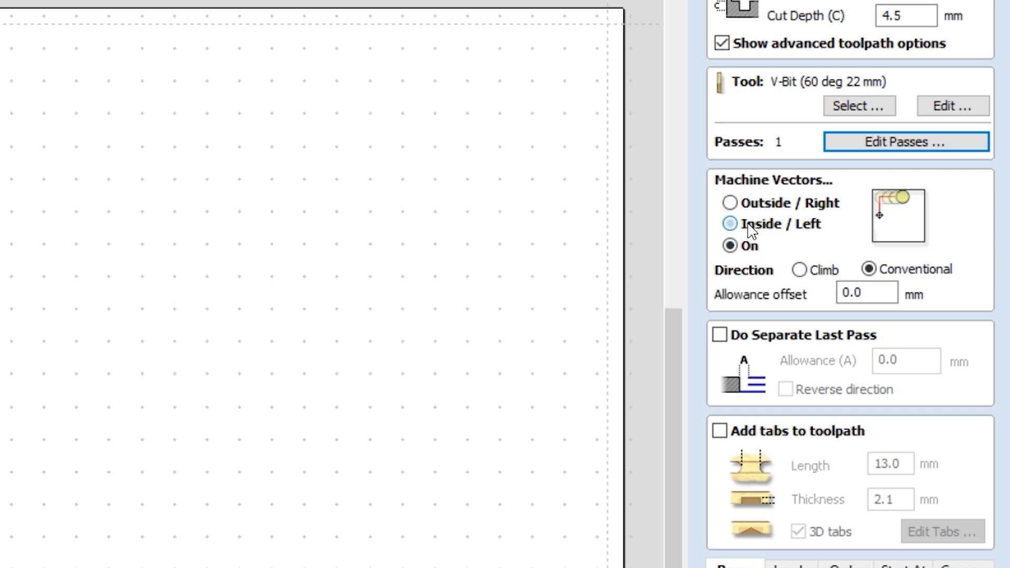
pyautogui.click(894, 186)
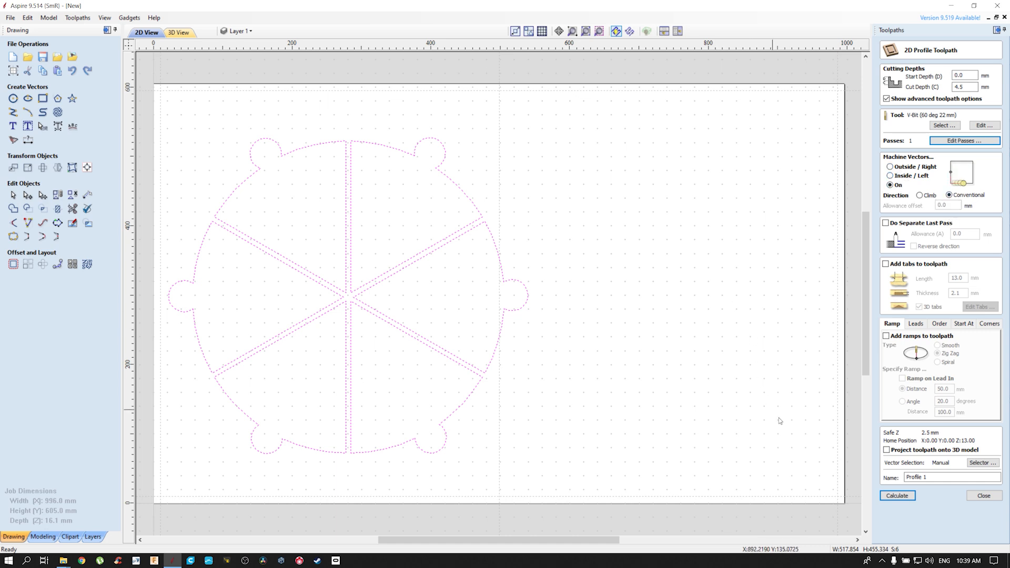
# Name the V-Bit toolpath Chanfro, calculate it, and preview all toolpaths to inspect the chamfered wedge edges
pyautogui.moveTo(940, 477); pyautogui.dragTo(894, 477)
pyautogui.write('Ch')
pyautogui.click(907, 498)
pyautogui.click(934, 198)
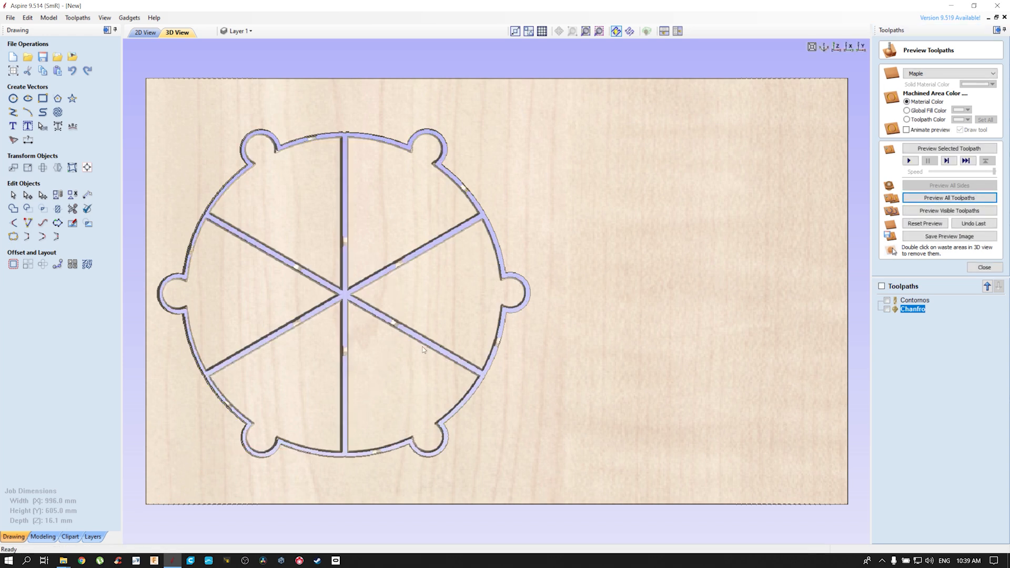
pyautogui.scroll(5, 421, 270)
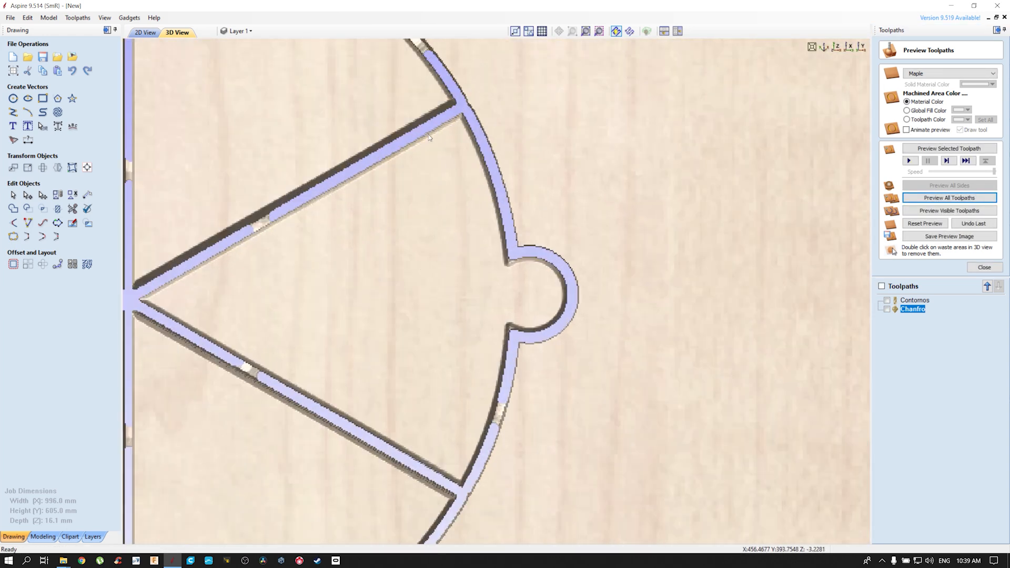
pyautogui.moveTo(413, 214); pyautogui.dragTo(640, 189, button='middle')
pyautogui.scroll(-2, 495, 269)
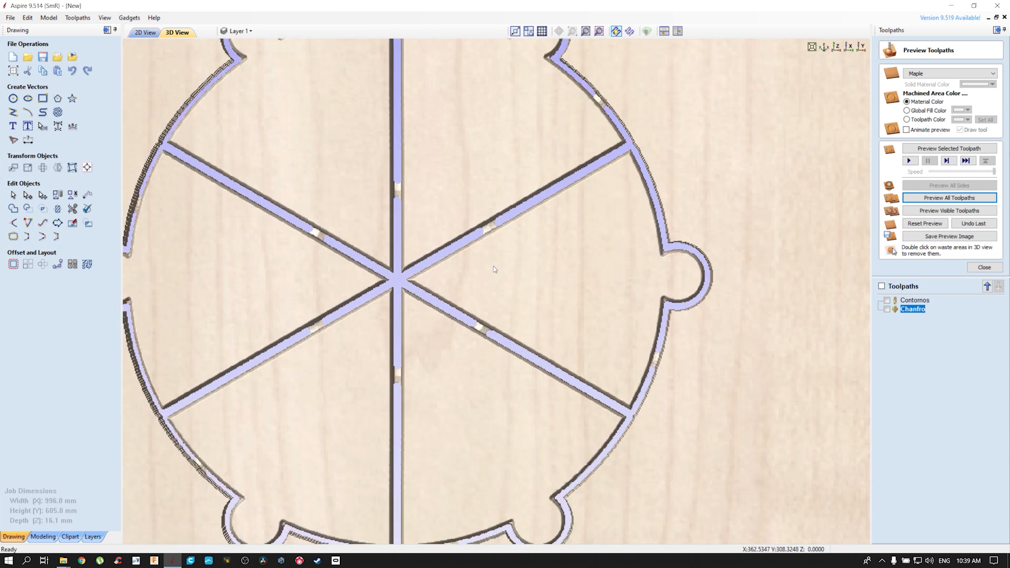
pyautogui.scroll(-2, 494, 269)
# Set the Chanfro toolpath's cut depth to 6 mm, recalculate it, and preview all toolpaths again
pyautogui.doubleClick(913, 310)
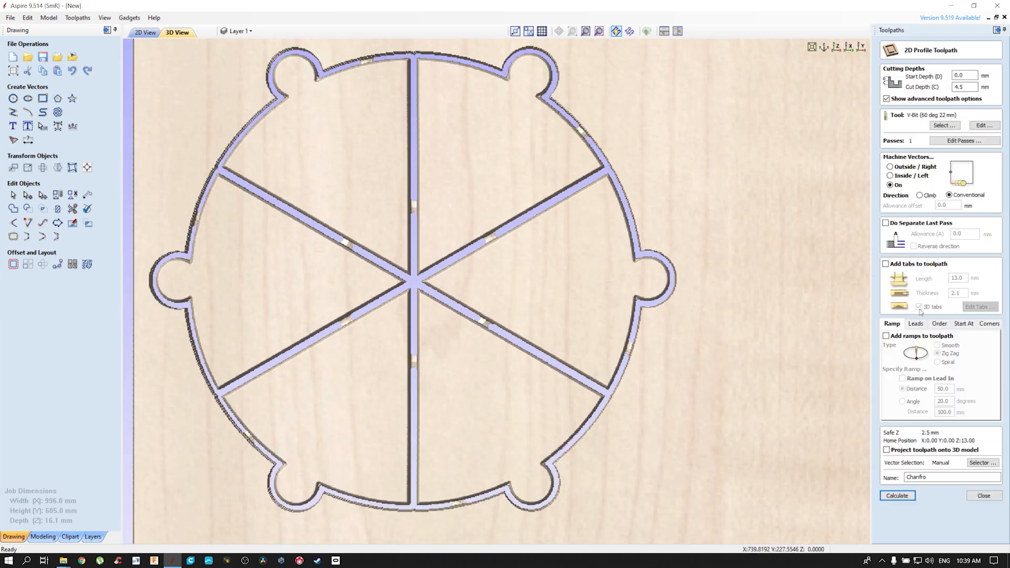
pyautogui.write('6.3')
pyautogui.click(906, 499)
pyautogui.click(950, 199)
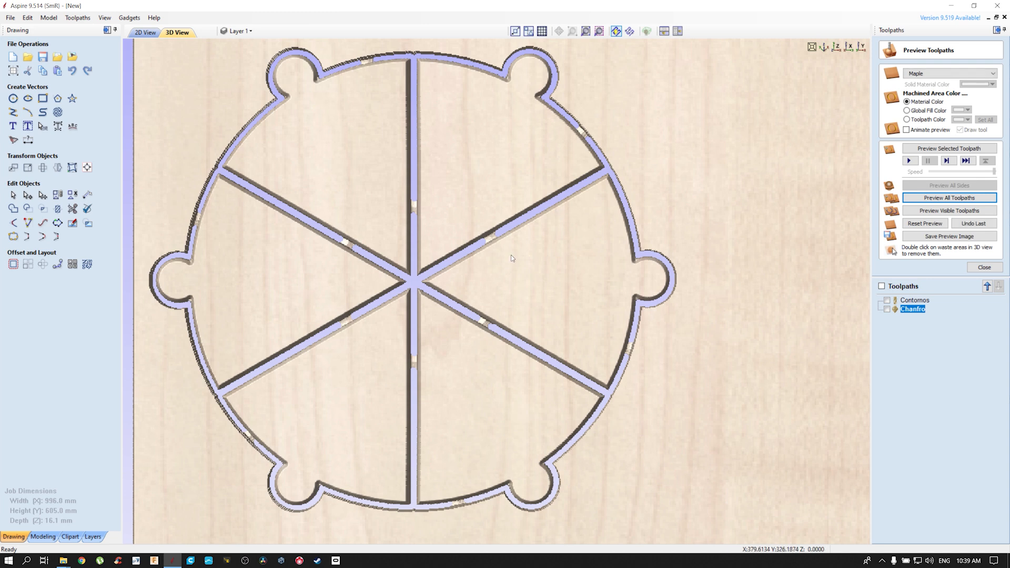
pyautogui.scroll(-2, 511, 255)
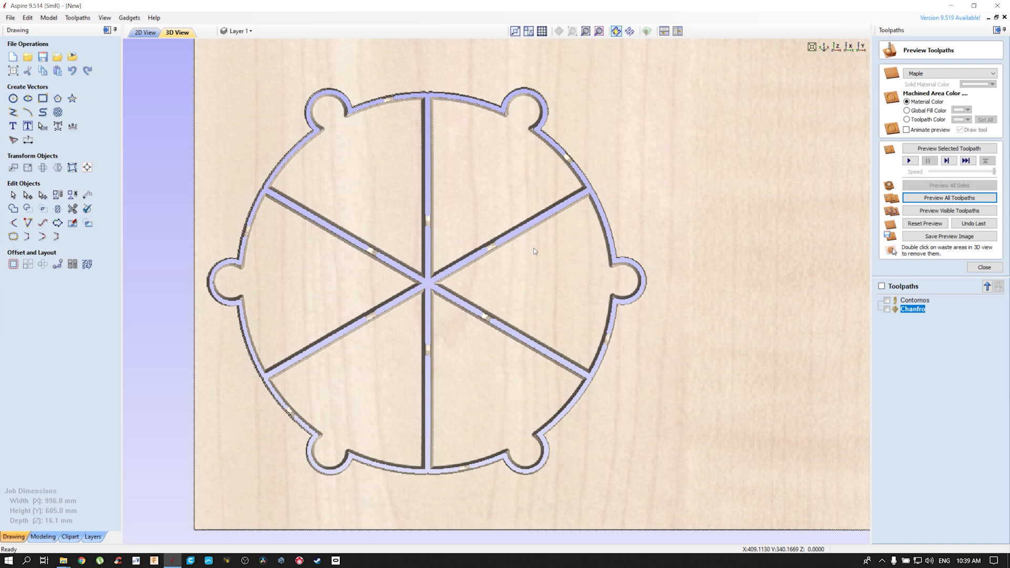
pyautogui.scroll(-2, 531, 247)
pyautogui.moveTo(549, 286); pyautogui.dragTo(494, 296, button='middle')
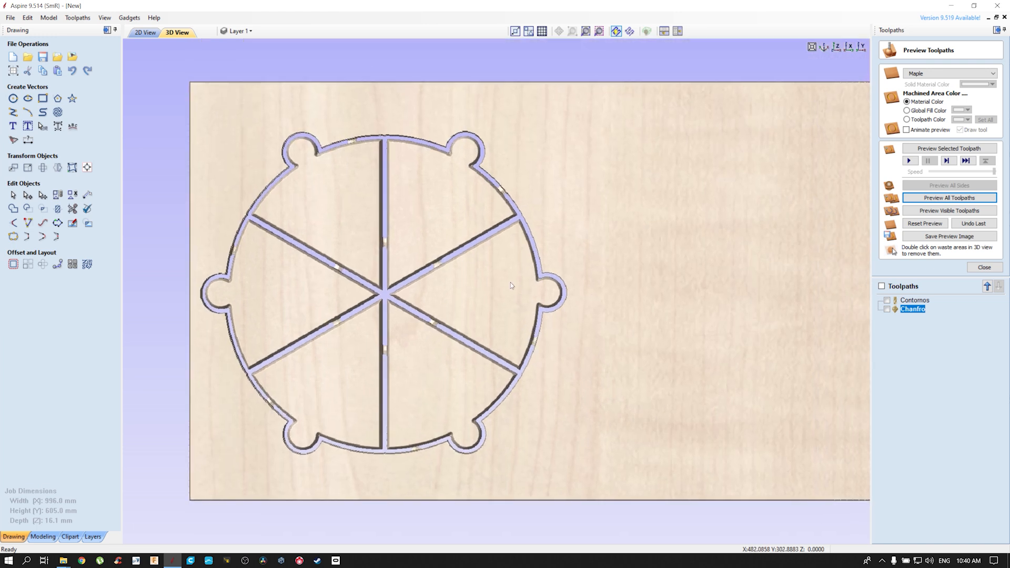
# Add the person's name as centred 21 mm text in the 2D drawing's upper-left wedge and move it closer to the plate's centre
pyautogui.click(149, 33)
pyautogui.scroll(3, 396, 223)
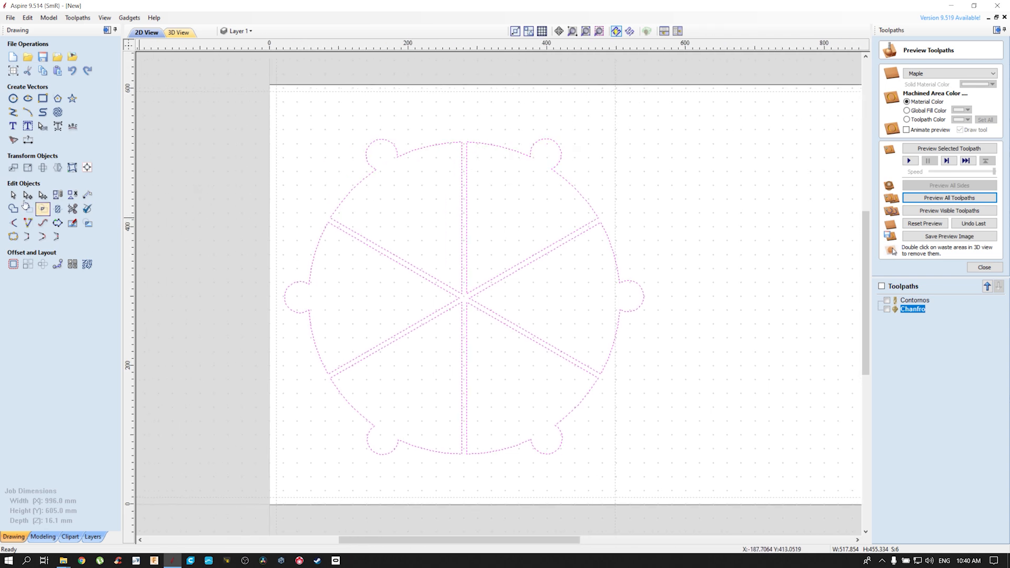
pyautogui.click(15, 126)
pyautogui.click(371, 217)
pyautogui.write('Lello')
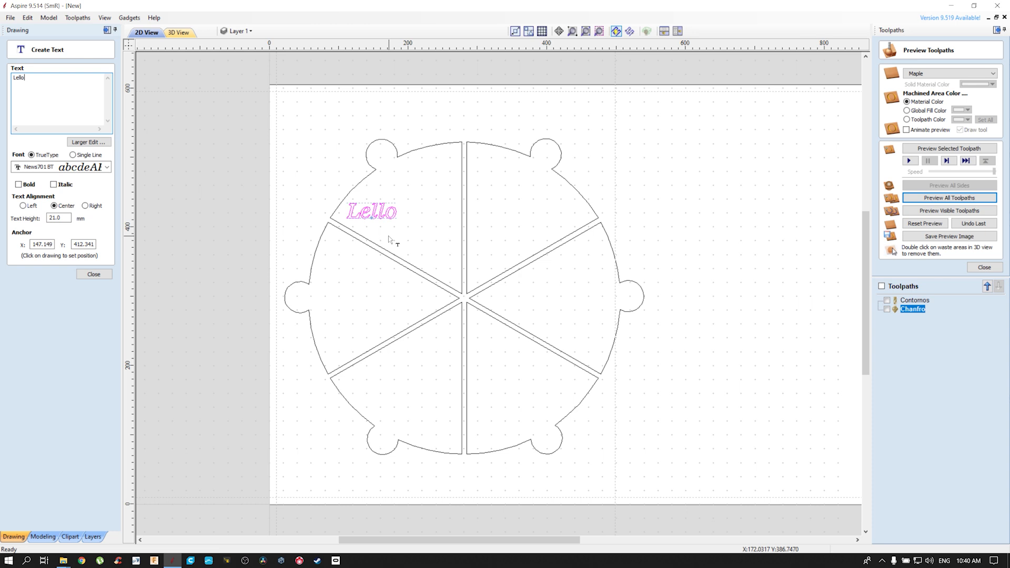
pyautogui.press('Escape')
pyautogui.moveTo(375, 217); pyautogui.dragTo(427, 241)
pyautogui.rightClick(714, 226)
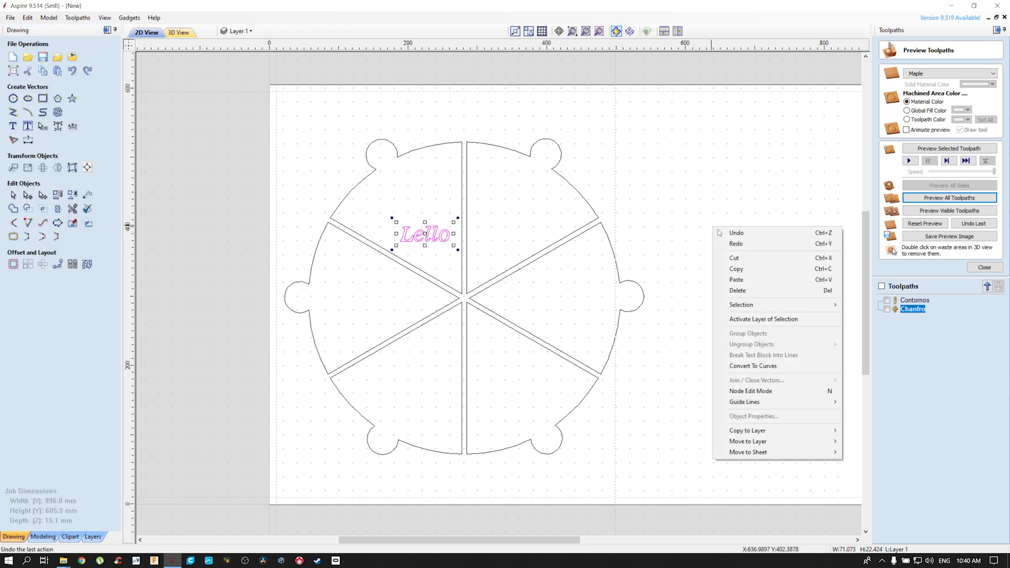
pyautogui.click(734, 153)
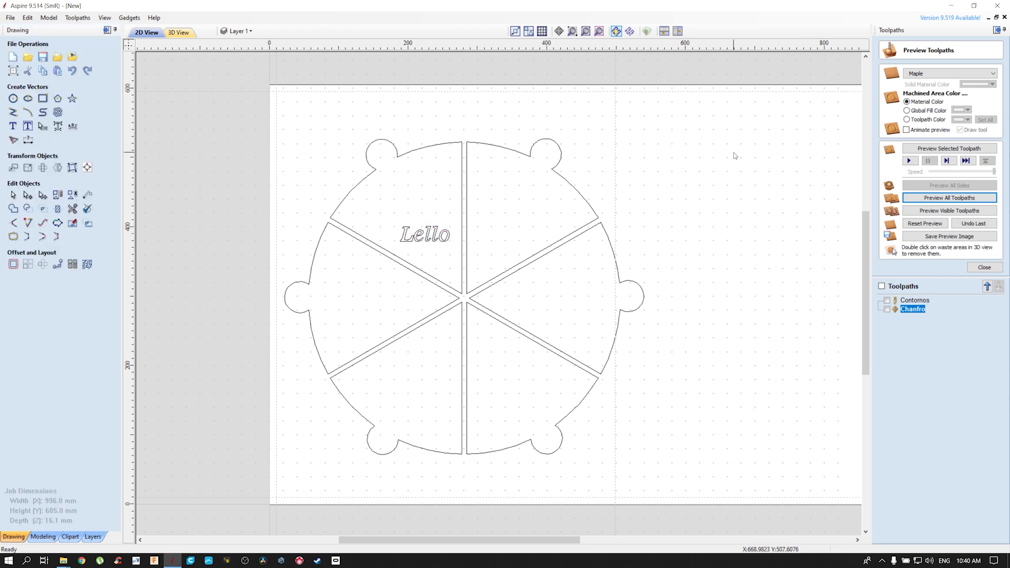
# Create a V-Carve toolpath for the name text with the 60-degree 22 mm V-Bit, calculate it, and preview the engraving
pyautogui.click(985, 268)
pyautogui.click(888, 123)
pyautogui.click(429, 240)
pyautogui.click(903, 364)
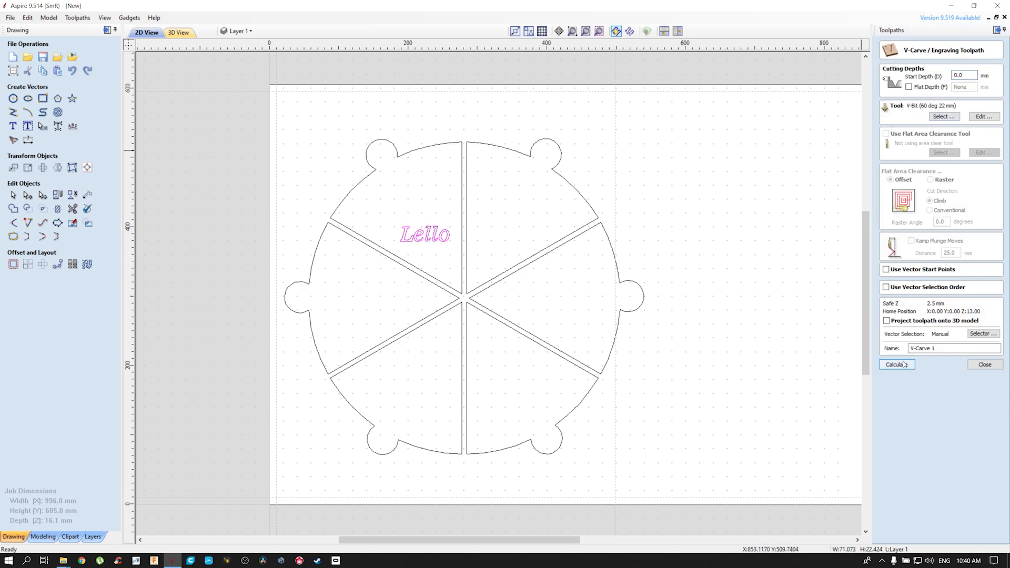
pyautogui.click(949, 210)
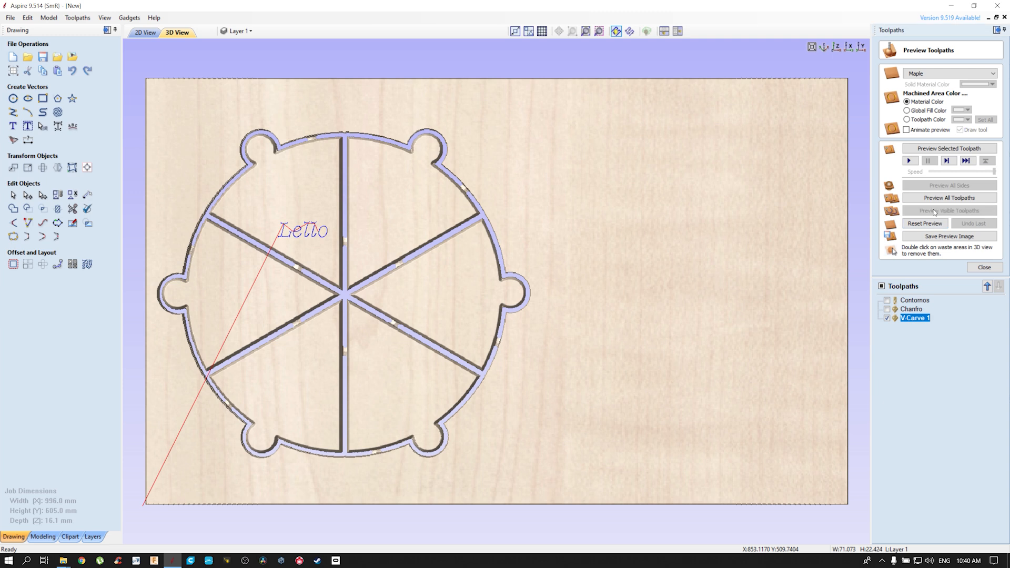
pyautogui.scroll(3, 320, 254)
pyautogui.scroll(-5, 466, 235)
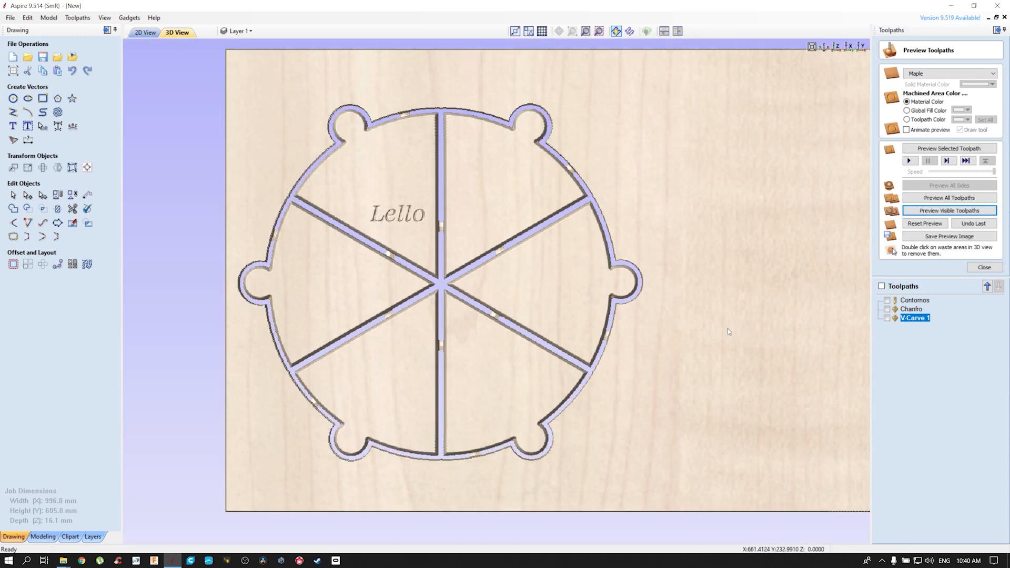
pyautogui.scroll(-1, 728, 328)
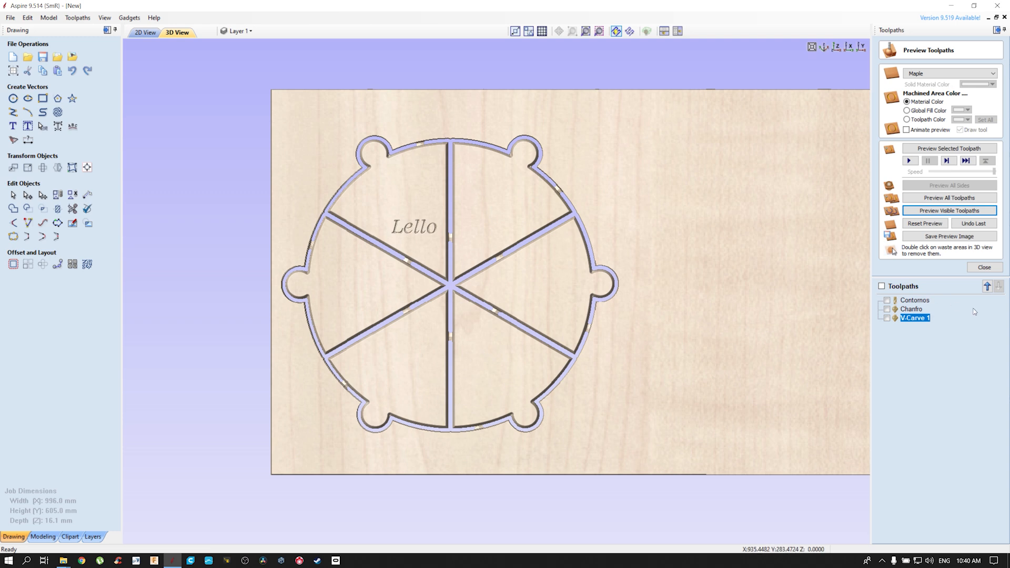
# Reorder the toolpaths so Chanfro comes first, V-Carve 1 second and Contornos last
pyautogui.click(915, 312)
pyautogui.moveTo(918, 308); pyautogui.dragTo(918, 308)
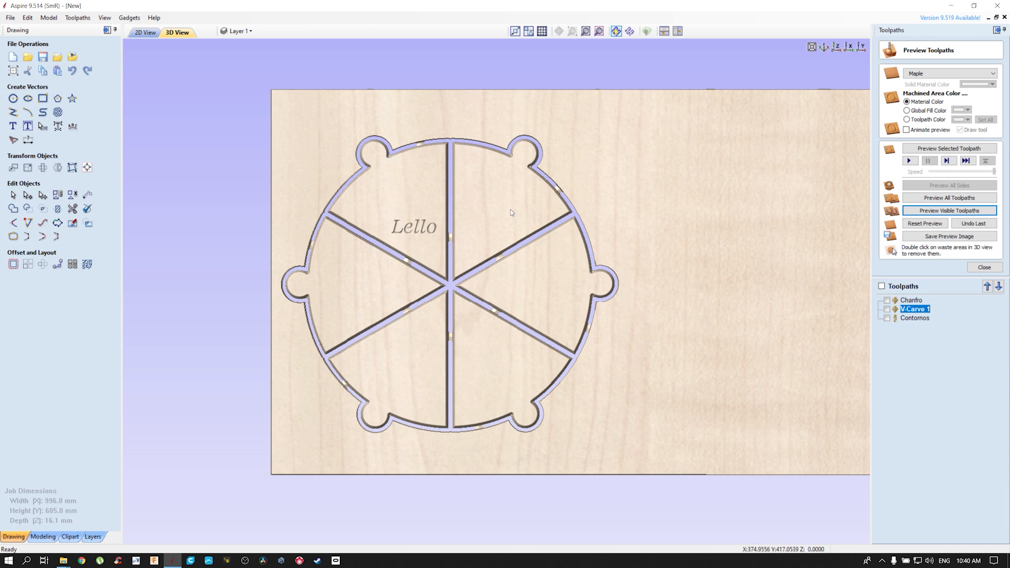
pyautogui.doubleClick(669, 225)
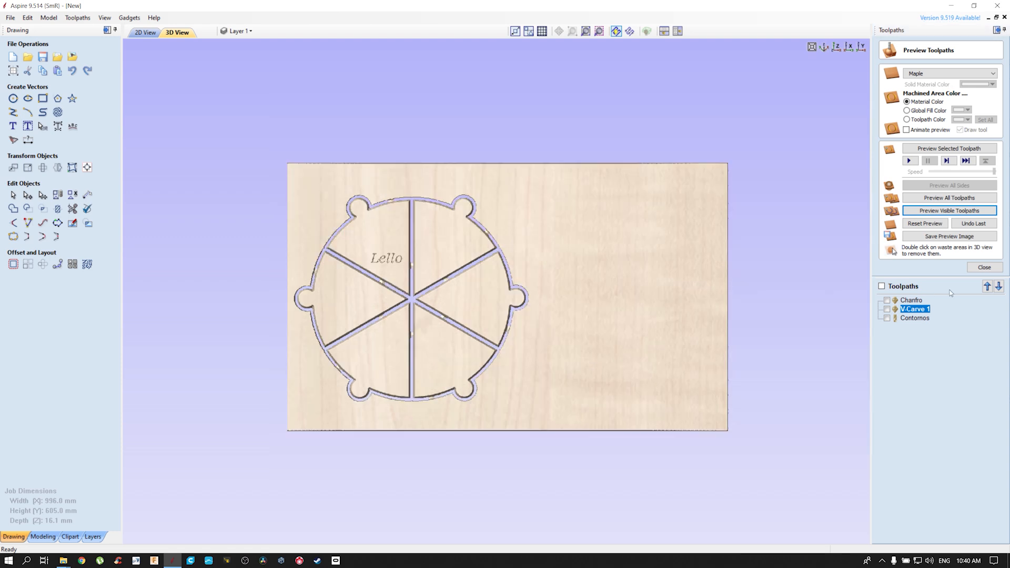
# Open the toolpath saving options and show the Chanfro and Contornos toolpaths one at a time, hiding each again
pyautogui.click(983, 268)
pyautogui.click(957, 190)
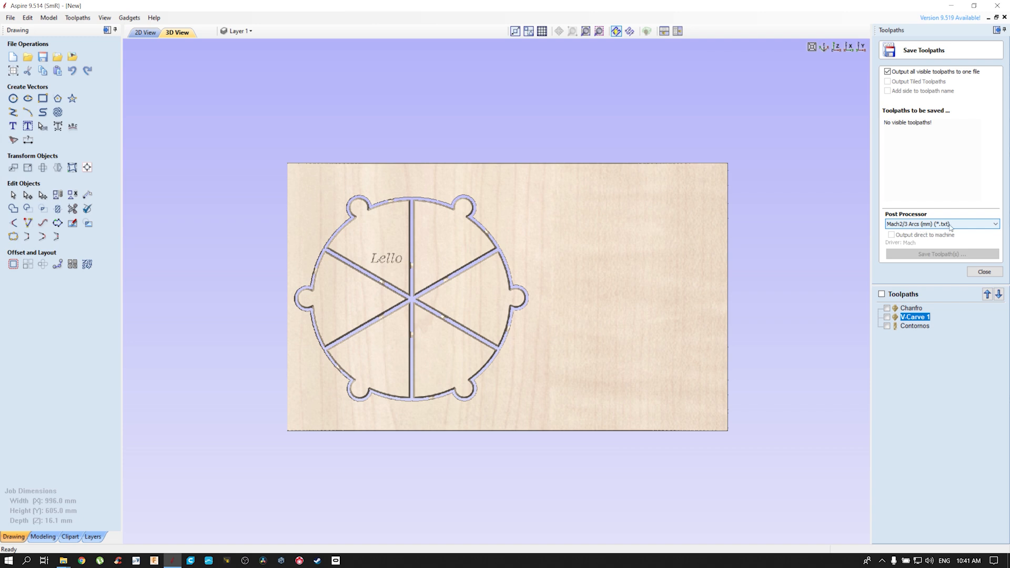
pyautogui.click(915, 309)
pyautogui.click(887, 308)
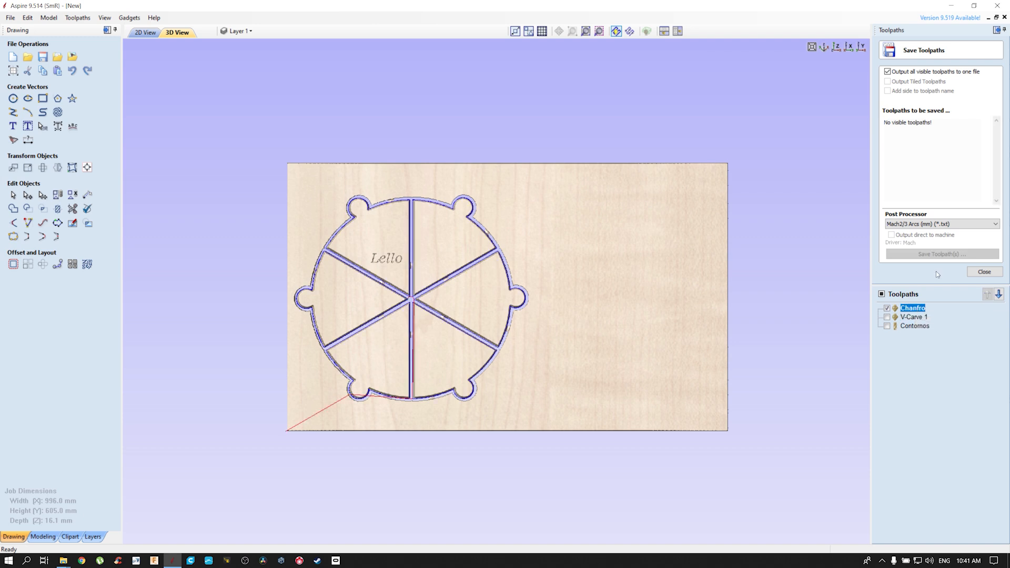
pyautogui.click(887, 309)
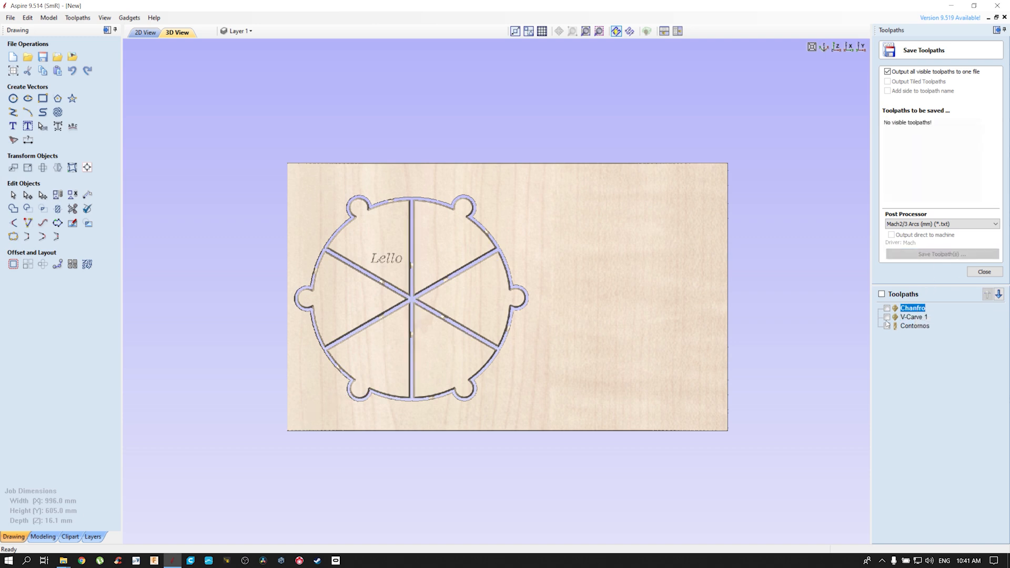
pyautogui.click(888, 327)
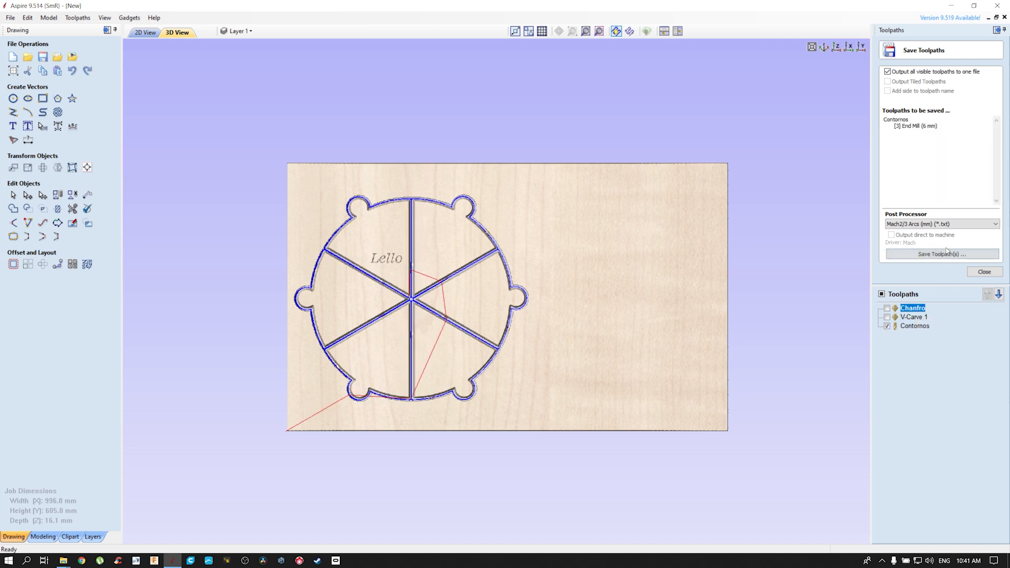
pyautogui.click(887, 326)
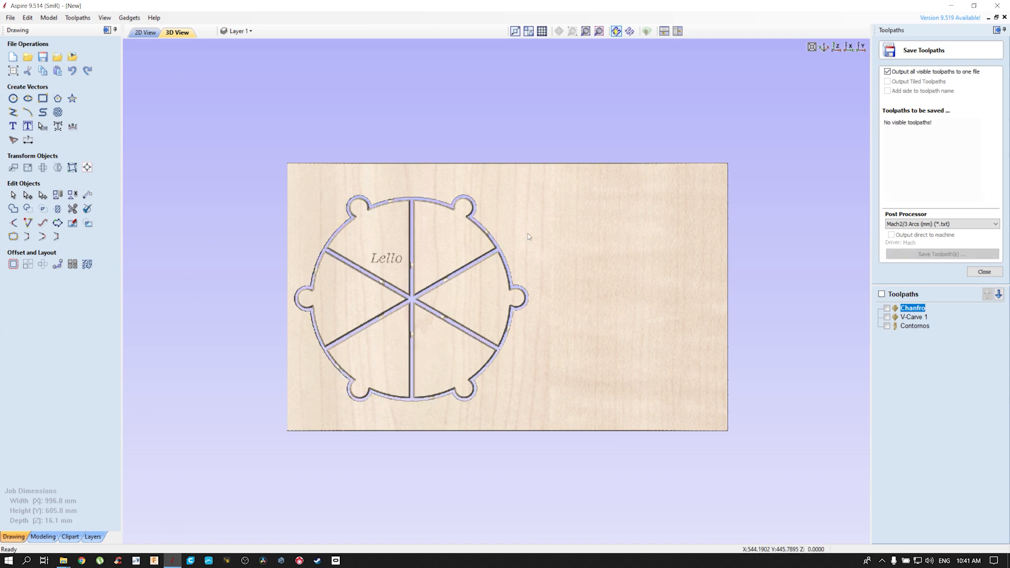
pyautogui.scroll(-2, 531, 153)
pyautogui.moveTo(539, 283); pyautogui.dragTo(487, 288, button='middle')
pyautogui.scroll(2, 497, 303)
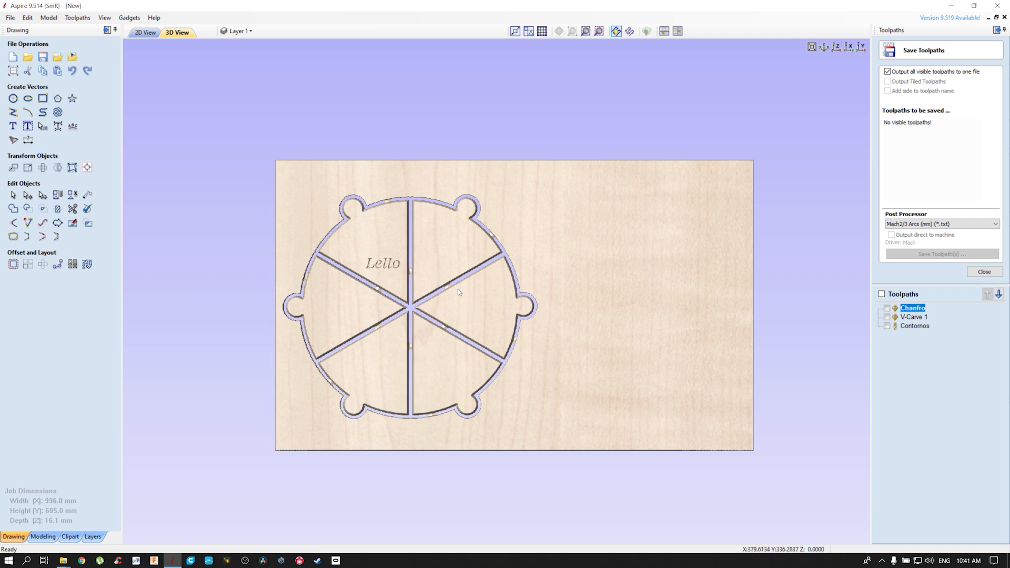
pyautogui.moveTo(367, 308); pyautogui.dragTo(393, 297, button='middle')
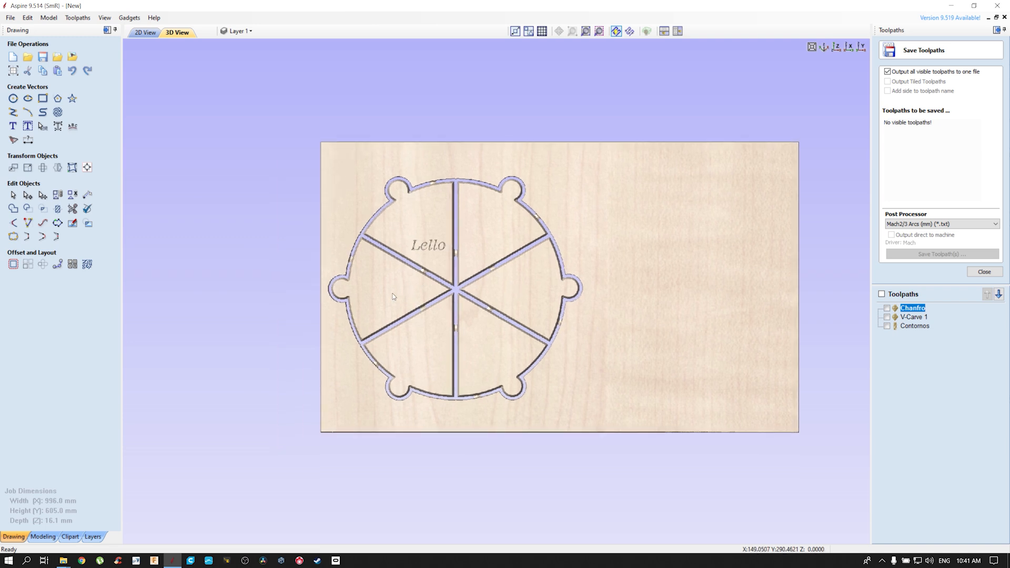